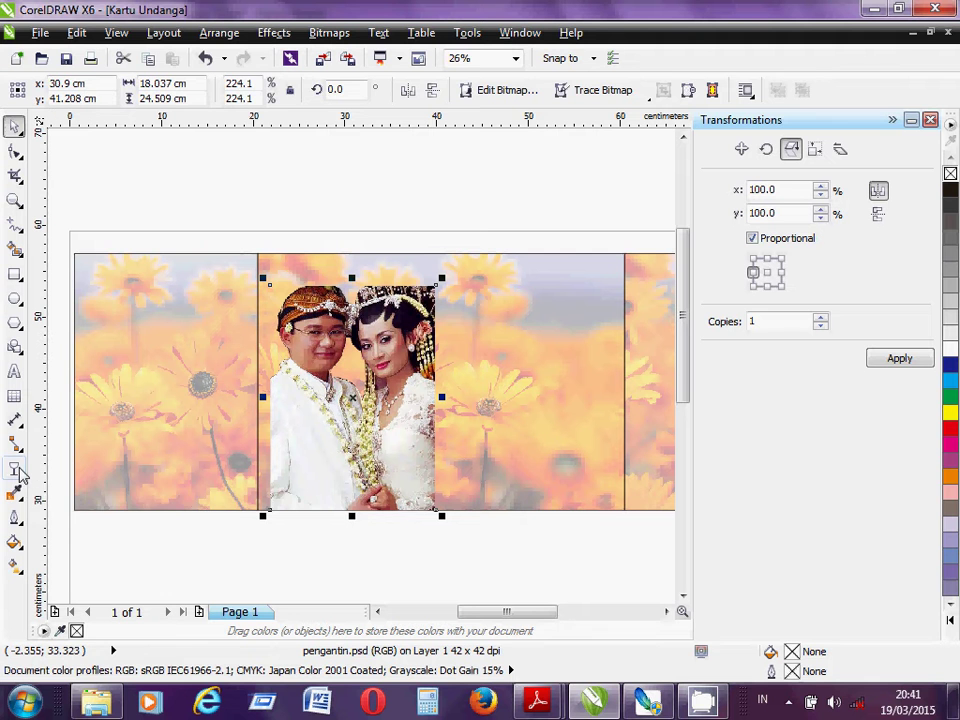
# Apply a linear transparency to the couple photo and move its opaque start point above the heads
pyautogui.click(15, 469)
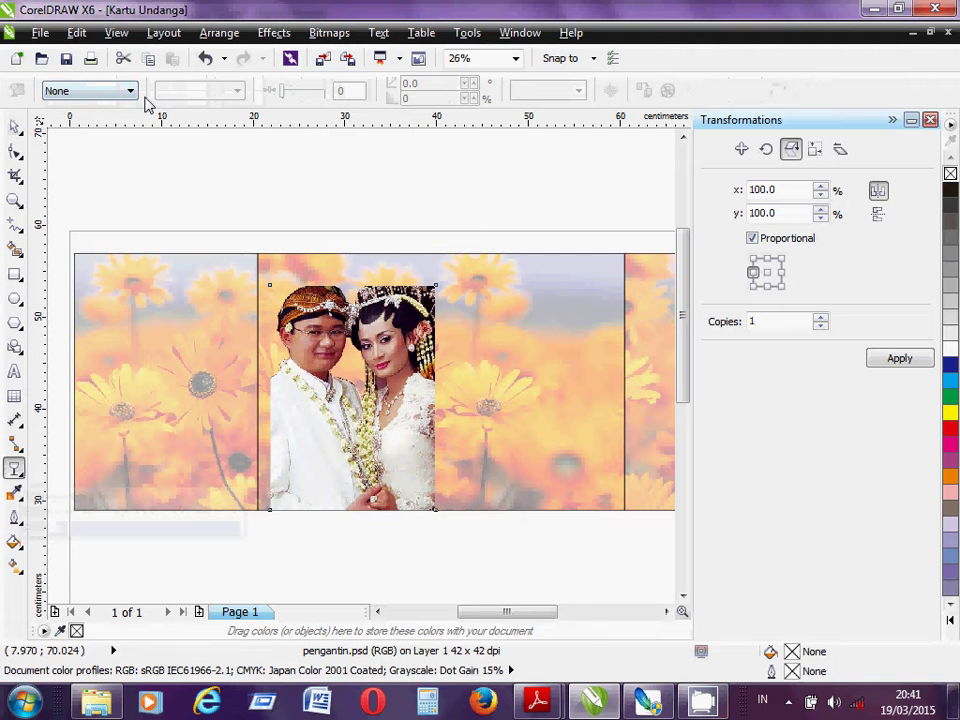
pyautogui.click(131, 92)
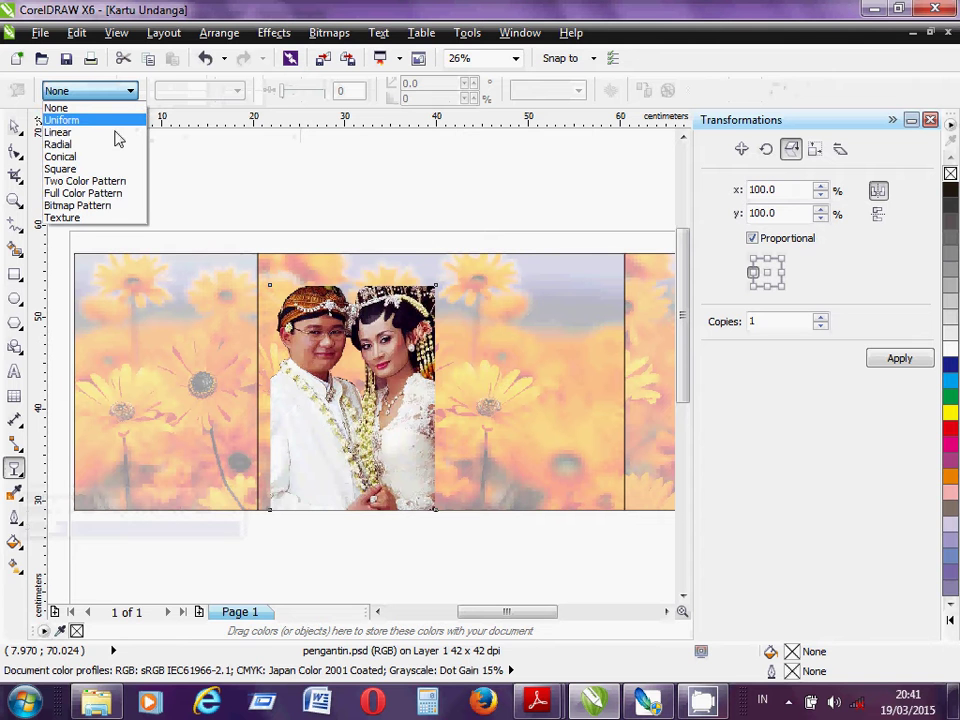
pyautogui.click(115, 136)
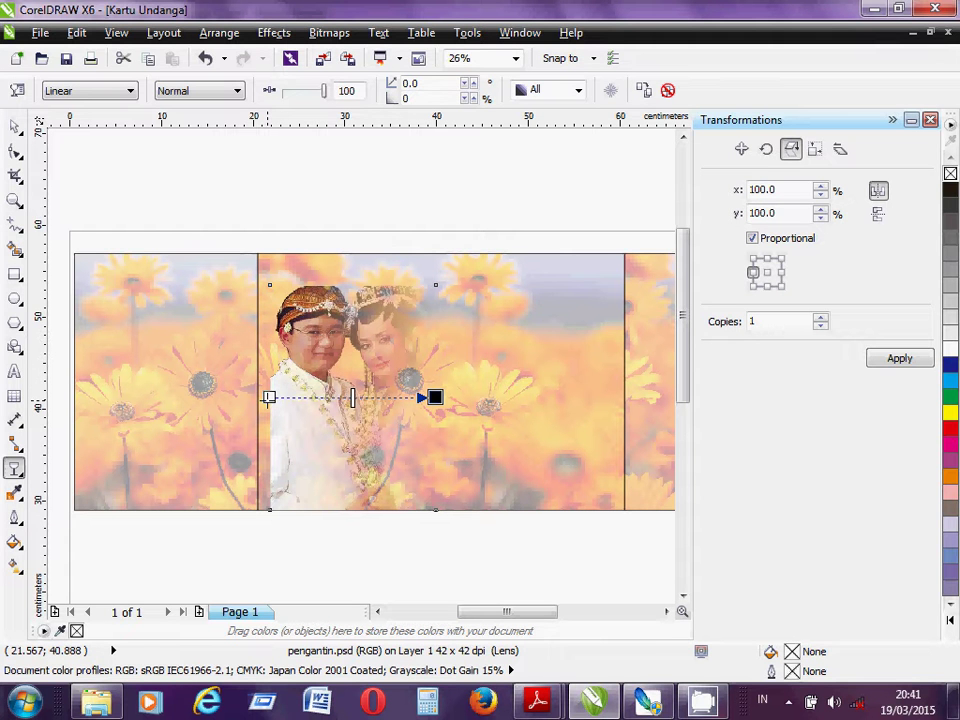
pyautogui.moveTo(269, 397); pyautogui.dragTo(360, 268)
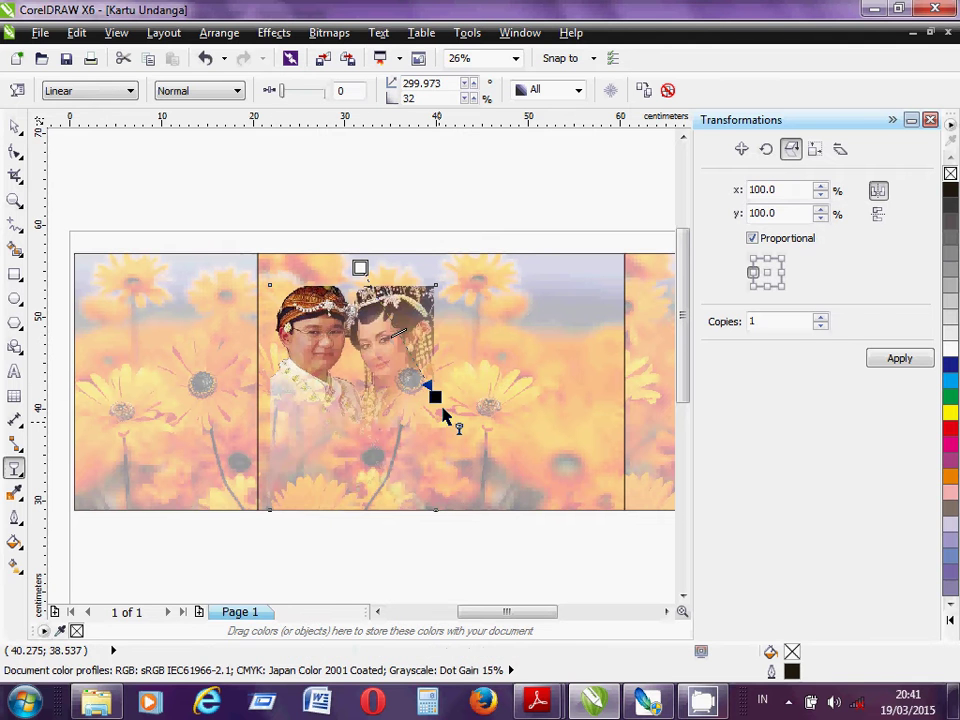
pyautogui.moveTo(433, 397); pyautogui.dragTo(433, 393)
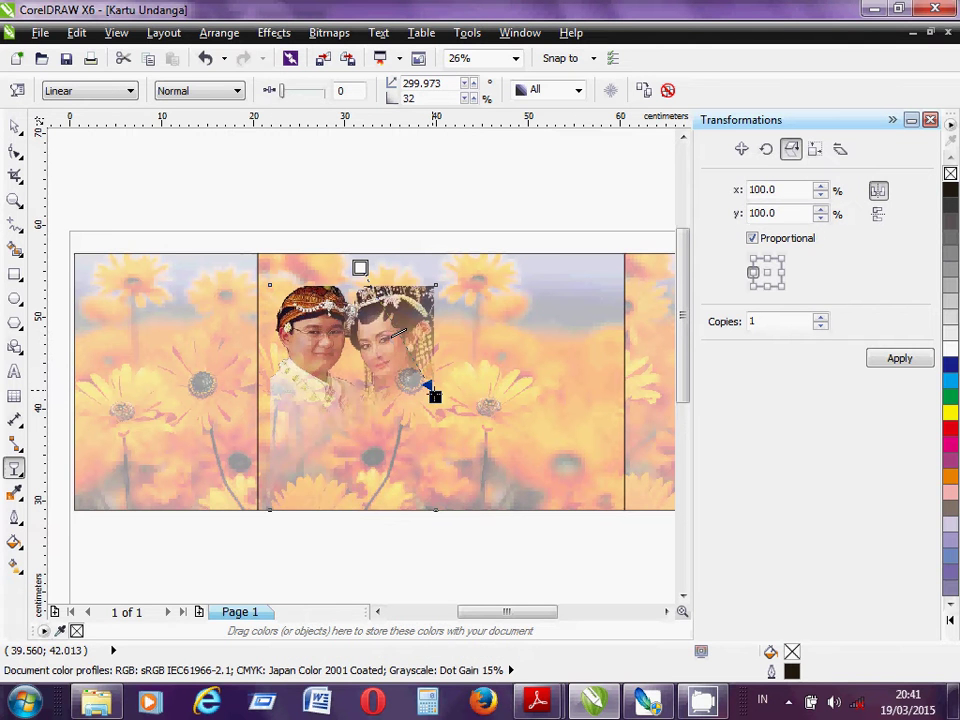
pyautogui.click(369, 475)
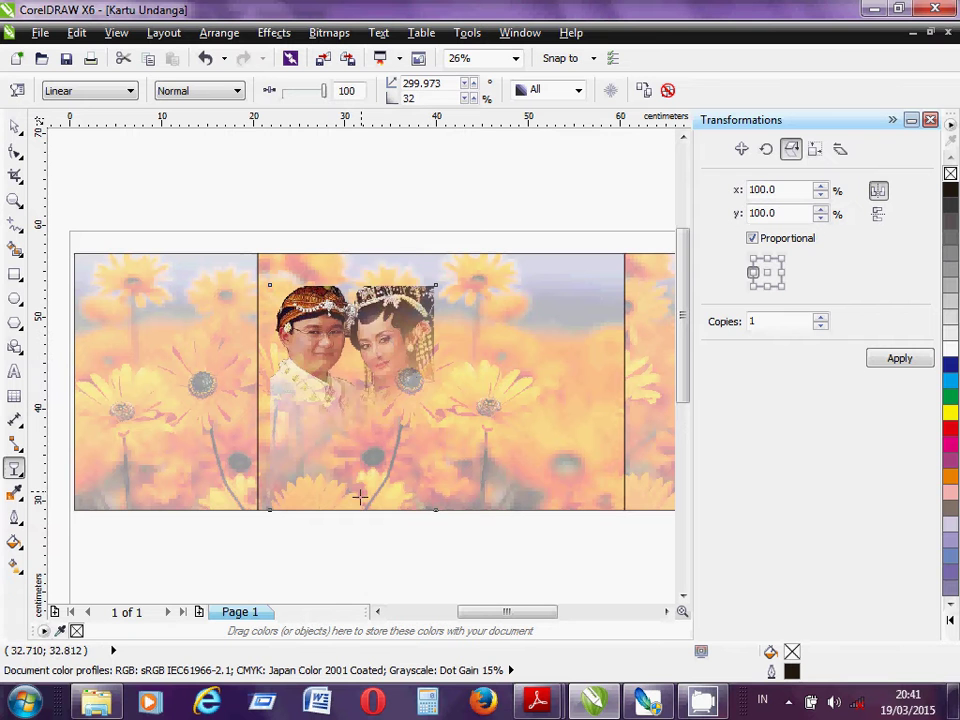
# Make the photo's transparency run vertically, from just above the heads to well below the photo's lower edge, and deselect the photo
pyautogui.moveTo(360, 268); pyautogui.dragTo(353, 510)
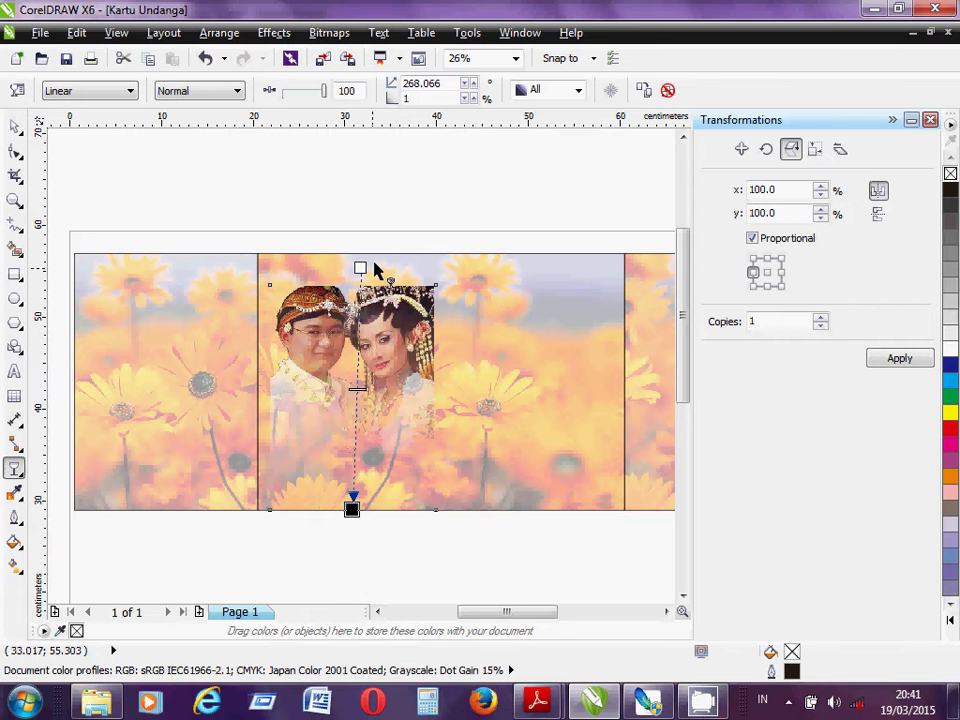
pyautogui.moveTo(360, 269); pyautogui.dragTo(348, 270)
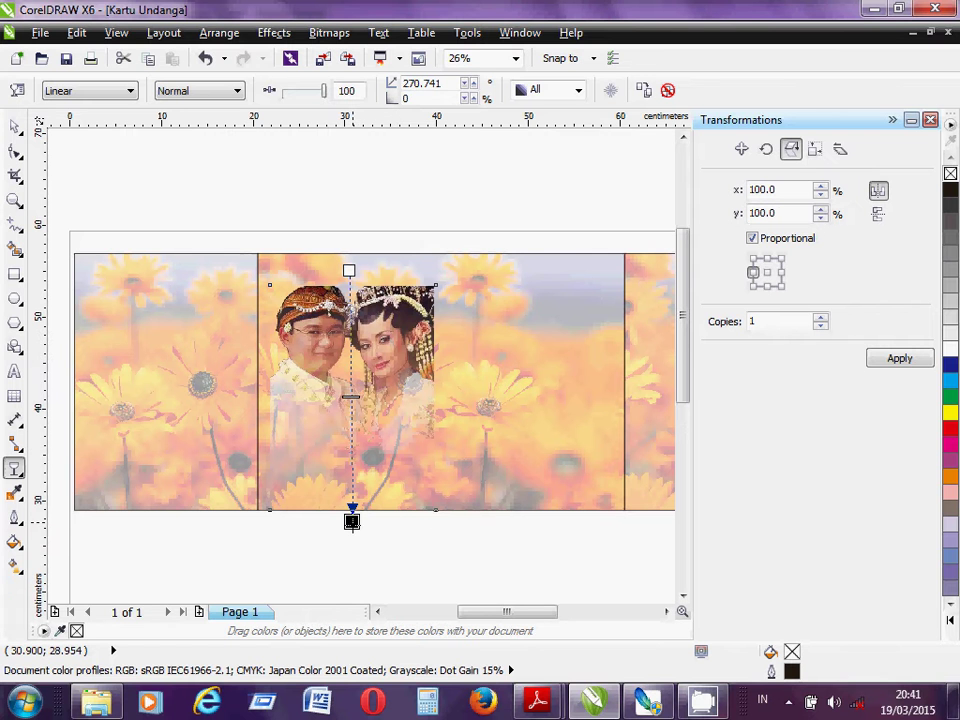
pyautogui.moveTo(351, 514); pyautogui.dragTo(360, 580)
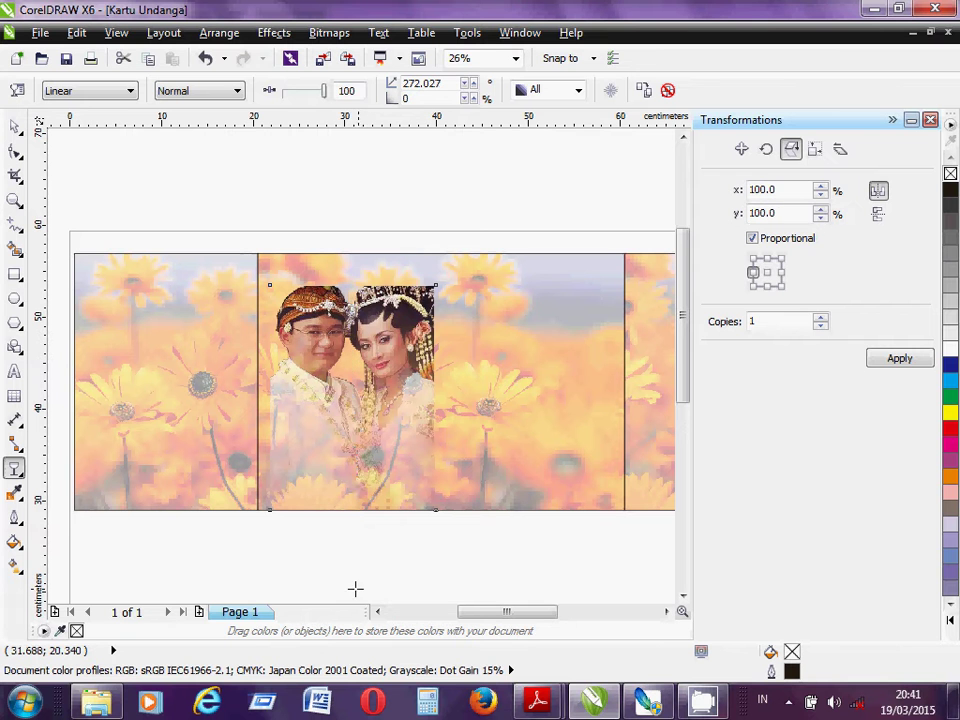
pyautogui.click(355, 588)
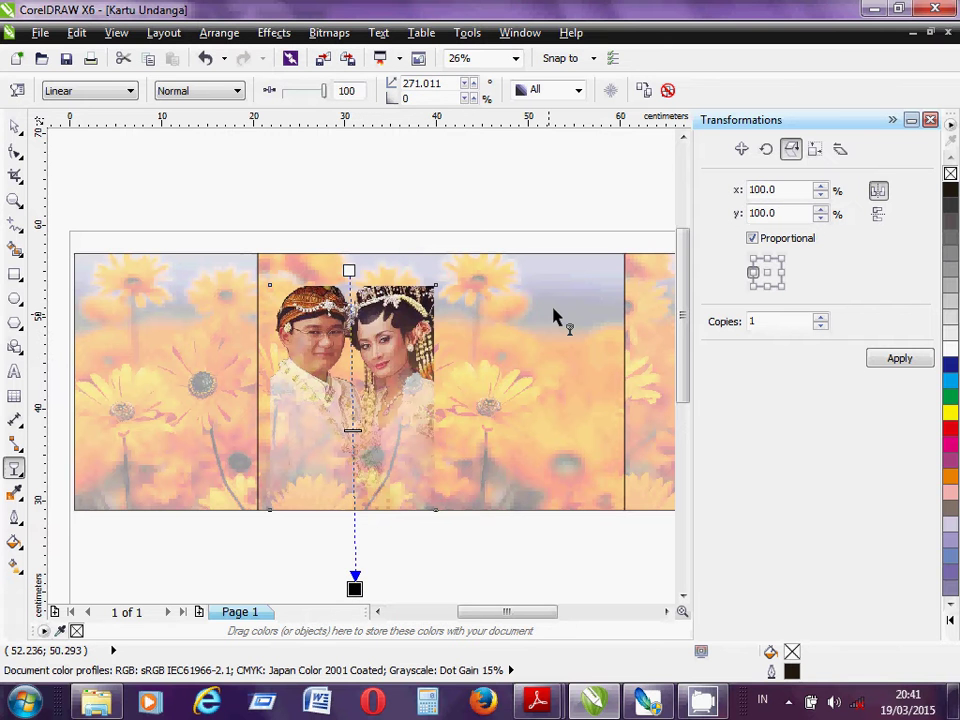
pyautogui.click(15, 126)
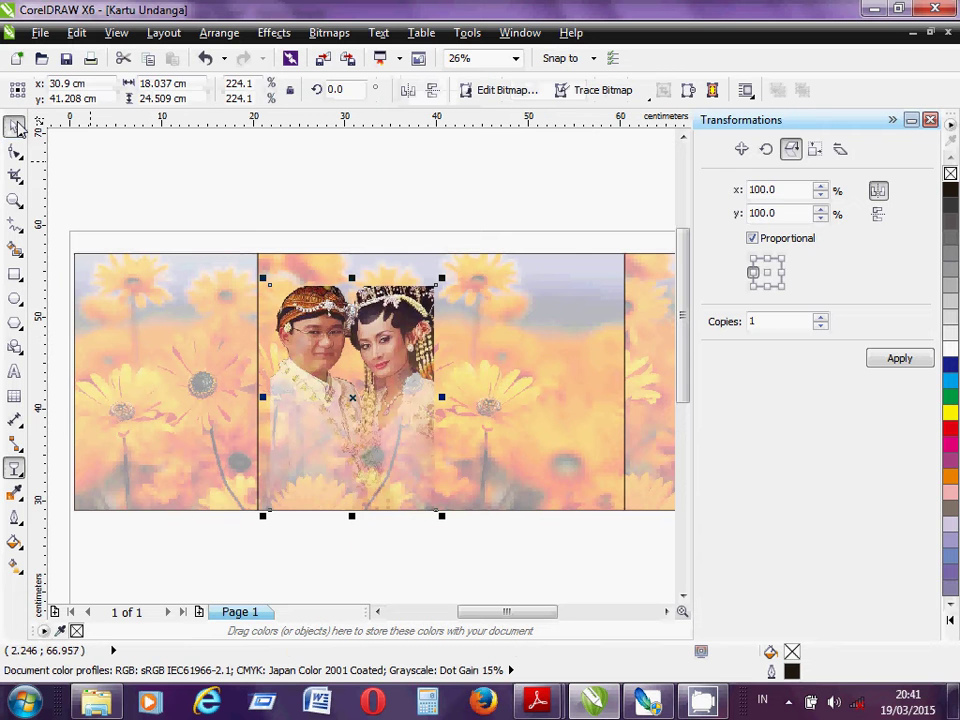
pyautogui.click(267, 222)
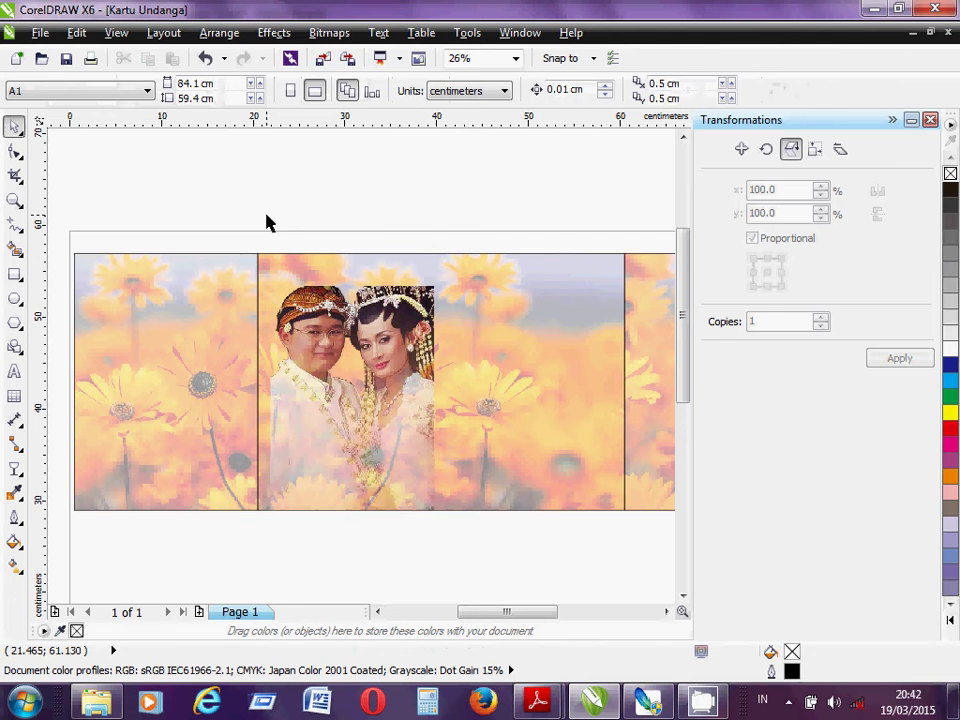
# Switch to the PDF guide in Adobe Reader, examine step 8 on the fold fastener, and return to CorelDRAW
pyautogui.hotkey('alt', 'Tab')
pyautogui.scroll(-10, 267, 222)
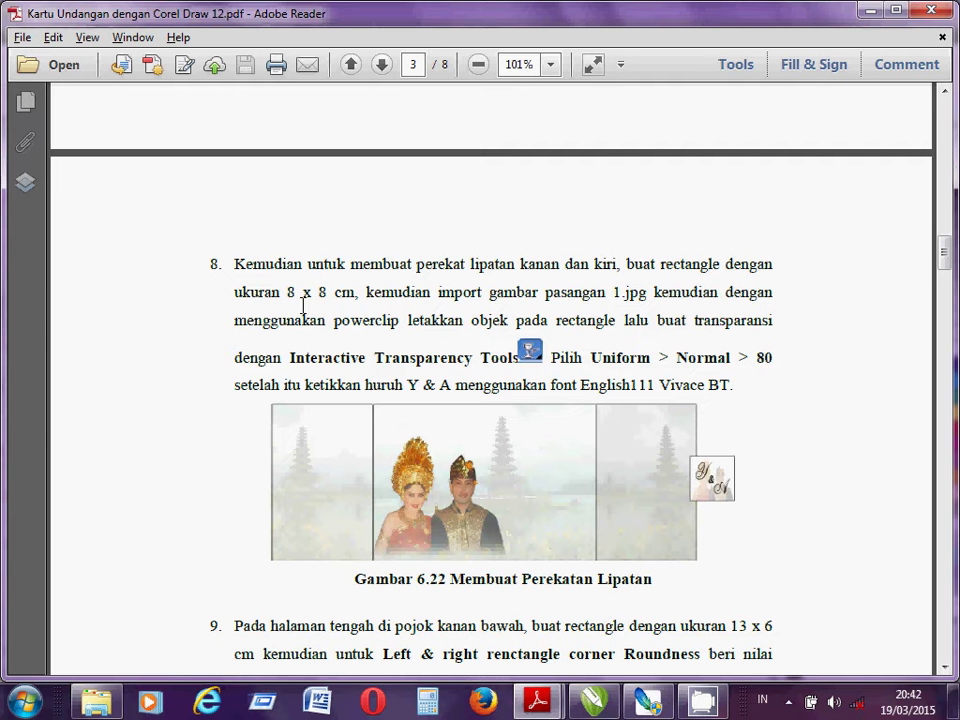
pyautogui.hotkey('alt', 'Tab')
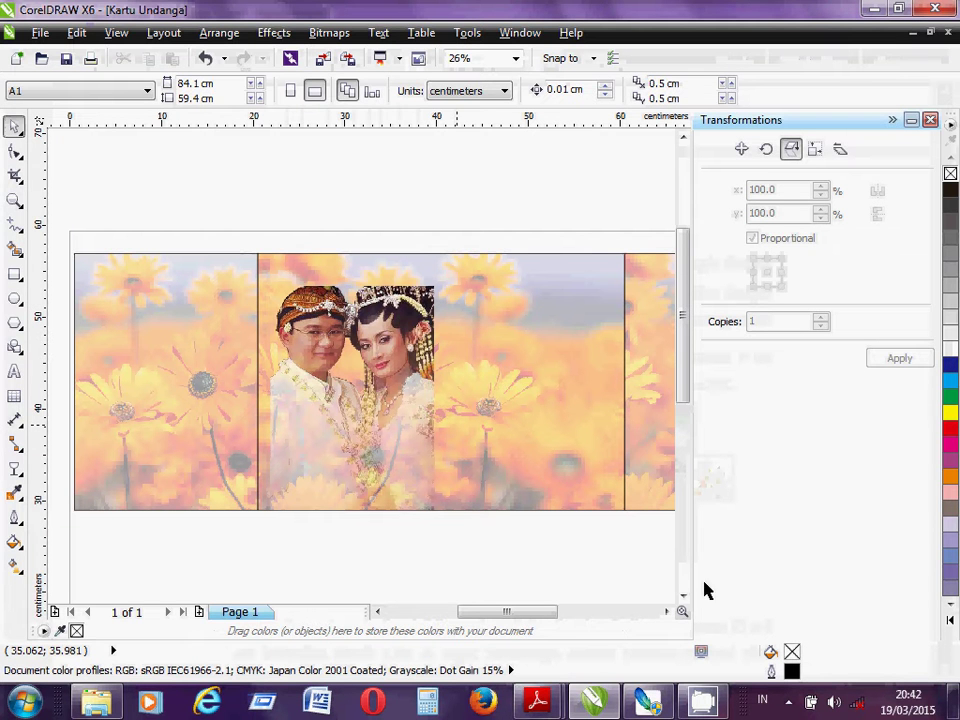
# Draw a rounded rectangle about 7.5 cm wide and 10 cm high across the outer edge of the card's right panel
pyautogui.click(667, 612)
pyautogui.click(667, 612)
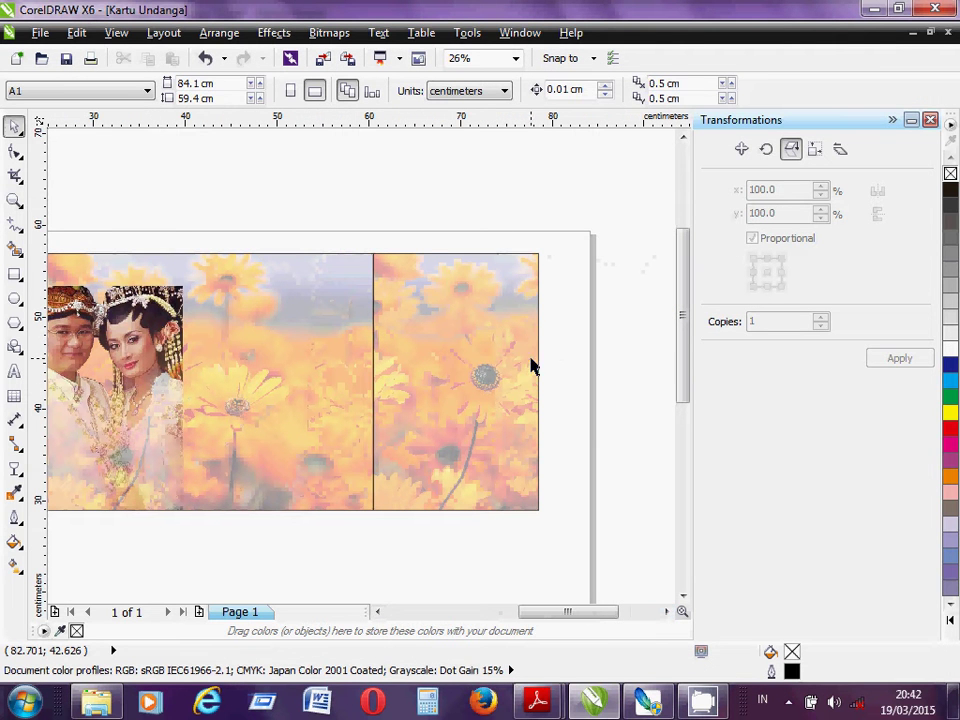
pyautogui.click(16, 277)
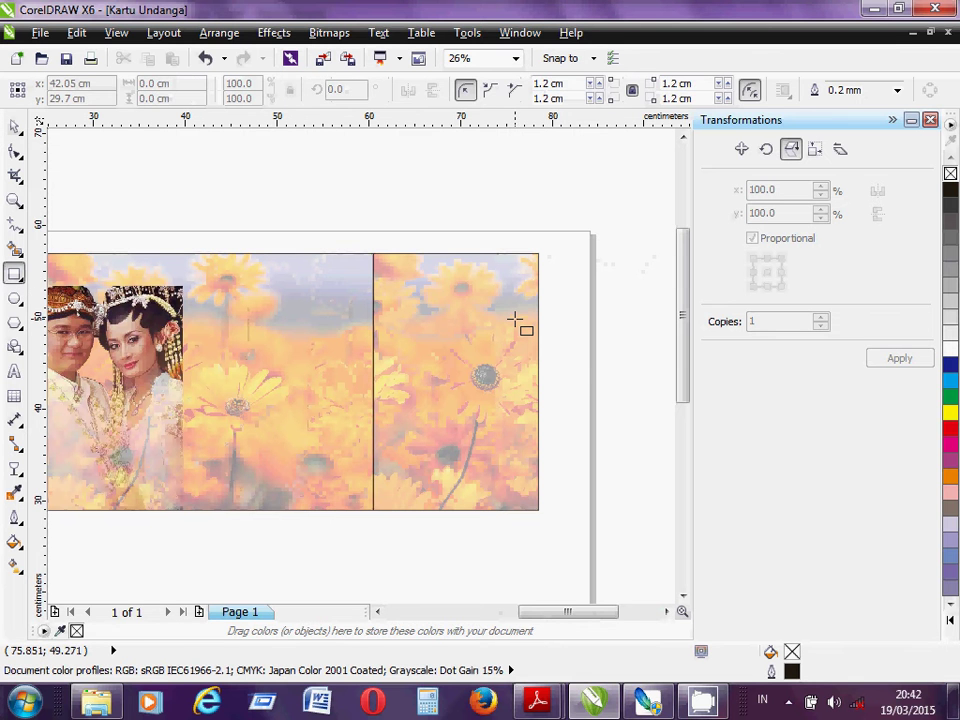
pyautogui.moveTo(516, 320); pyautogui.dragTo(583, 410)
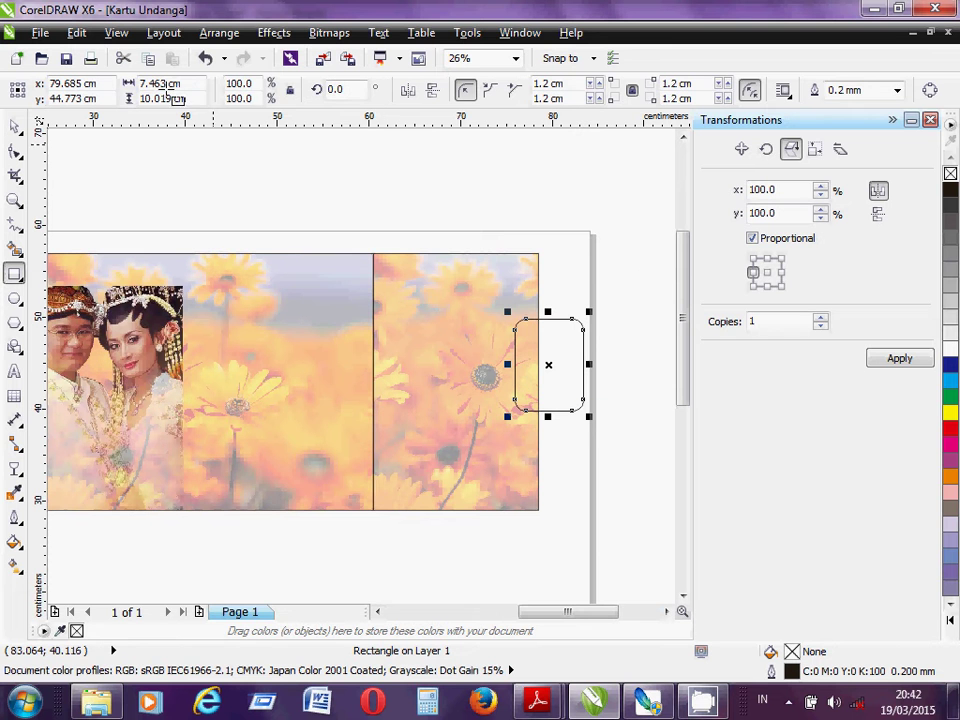
# Set the rounded rectangle's size to 8 × 8 cm and shift it slightly right and down
pyautogui.doubleClick(140, 83)
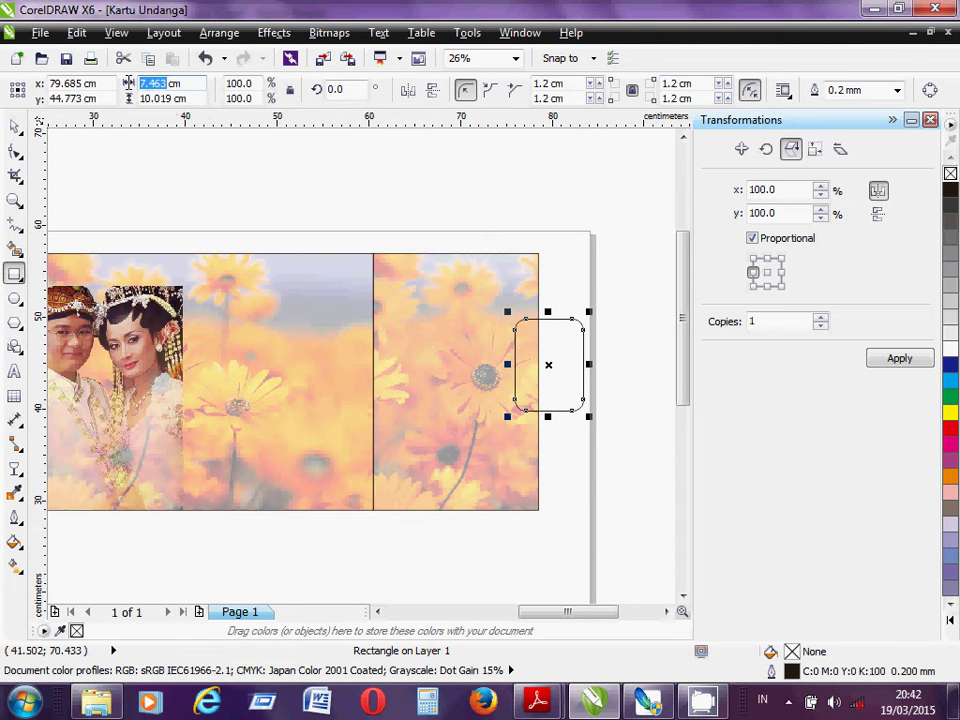
pyautogui.write('8')
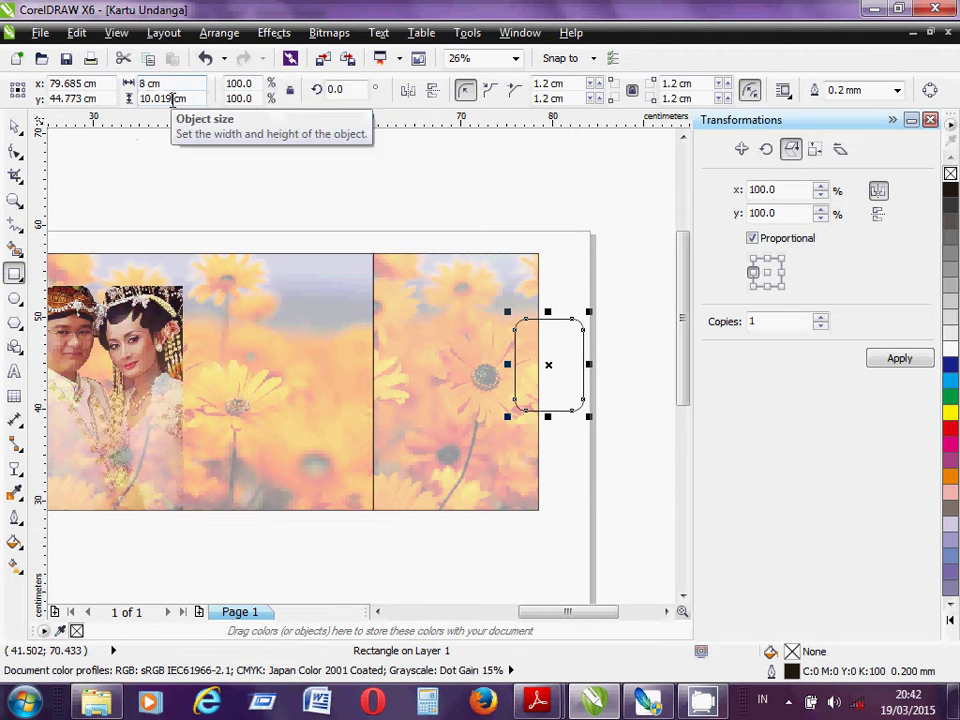
pyautogui.doubleClick(165, 98)
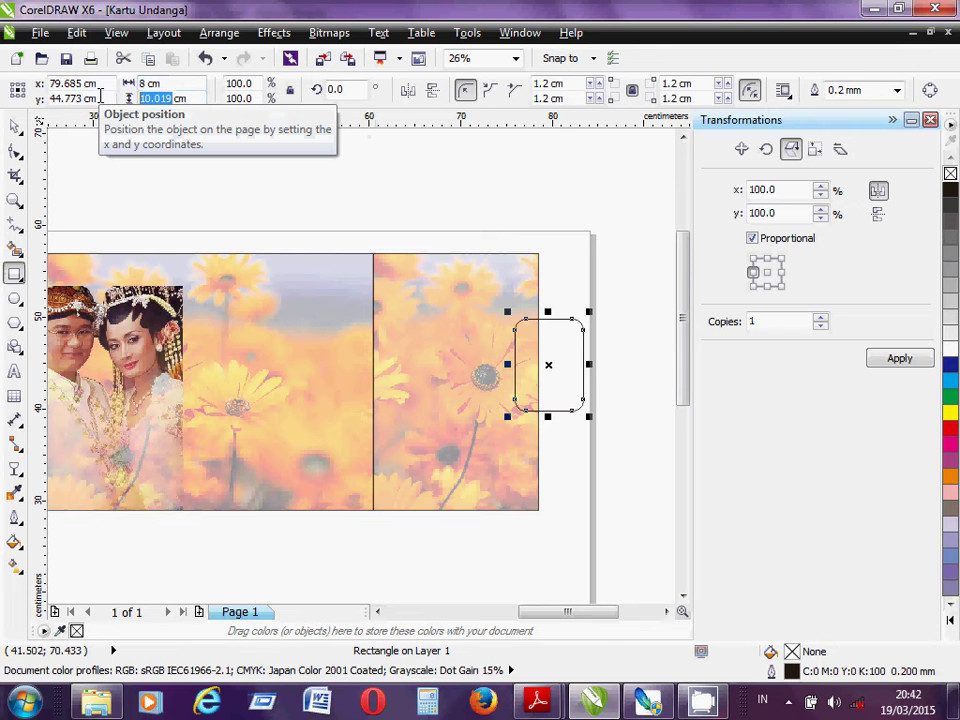
pyautogui.write('8')
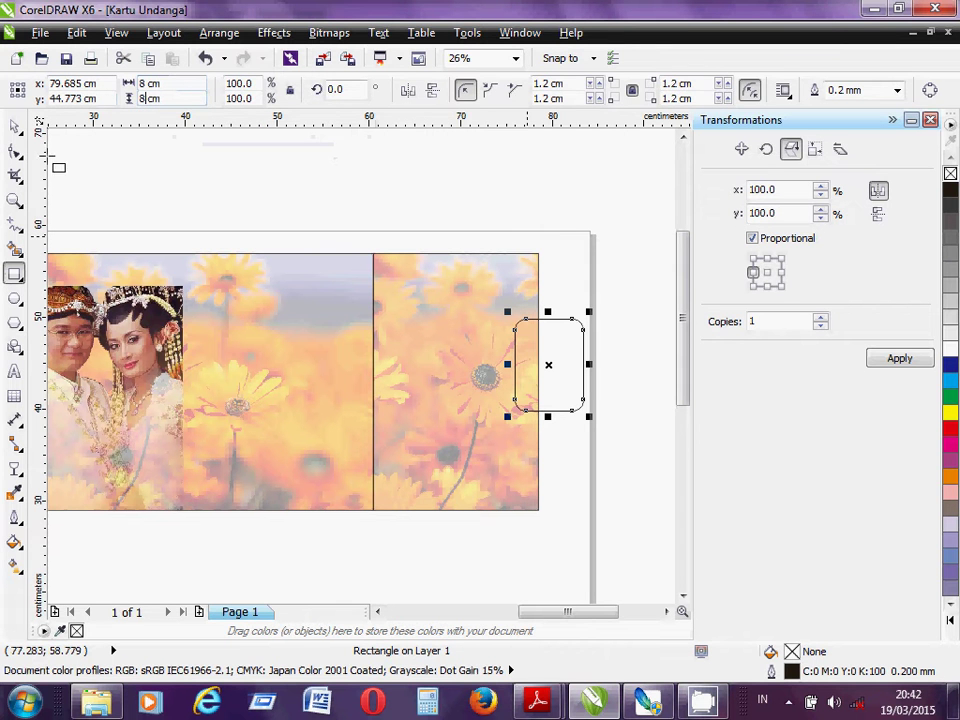
pyautogui.press('Return')
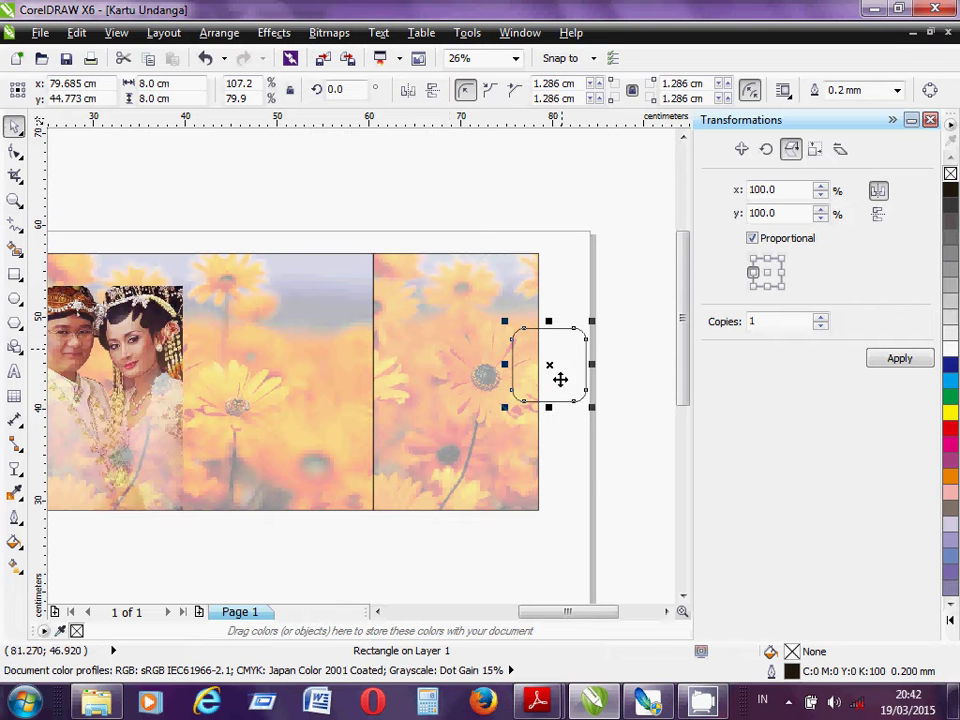
pyautogui.moveTo(567, 370); pyautogui.dragTo(572, 371)
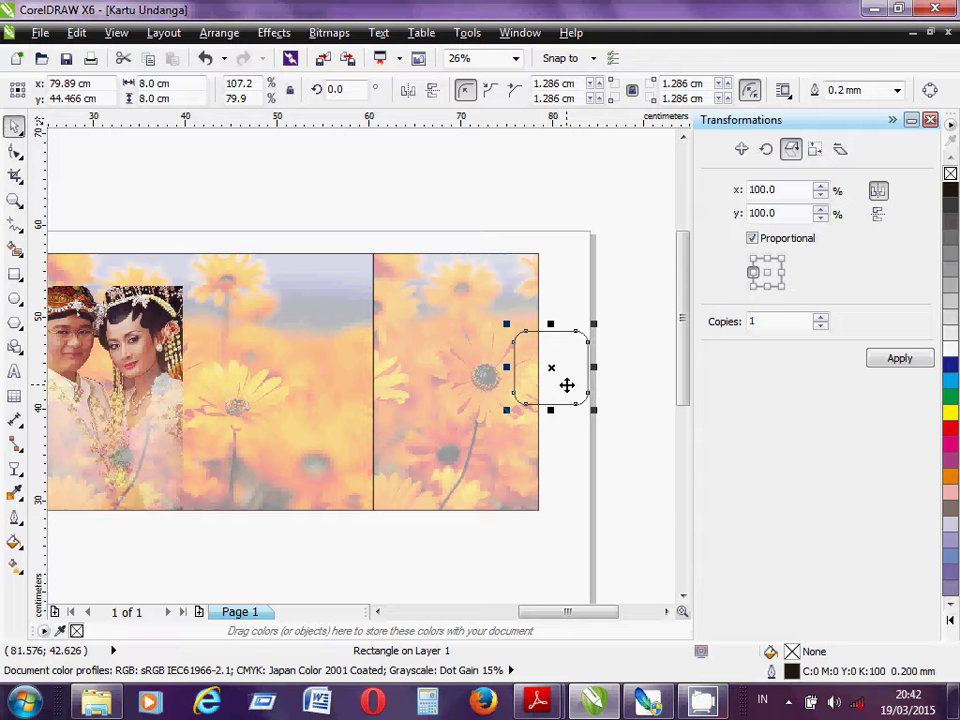
# Select the rounded rectangle together with the right panel, open Align and Distribute, and move the dialog clear of them
pyautogui.click(567, 372)
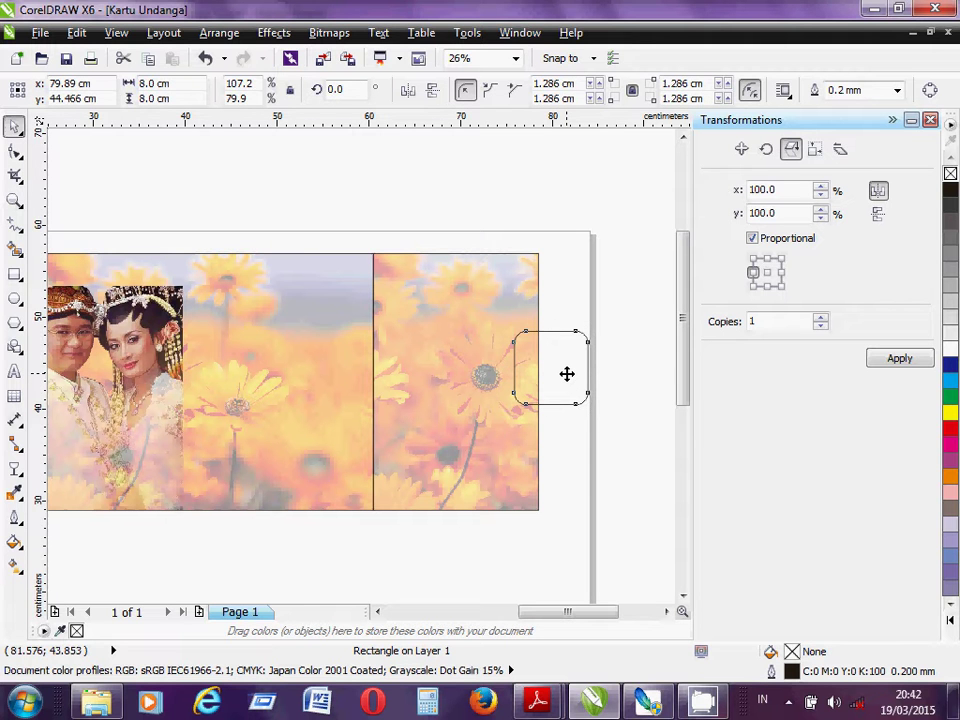
pyautogui.keyDown('shift'); pyautogui.click(476, 360); pyautogui.keyUp('shift')
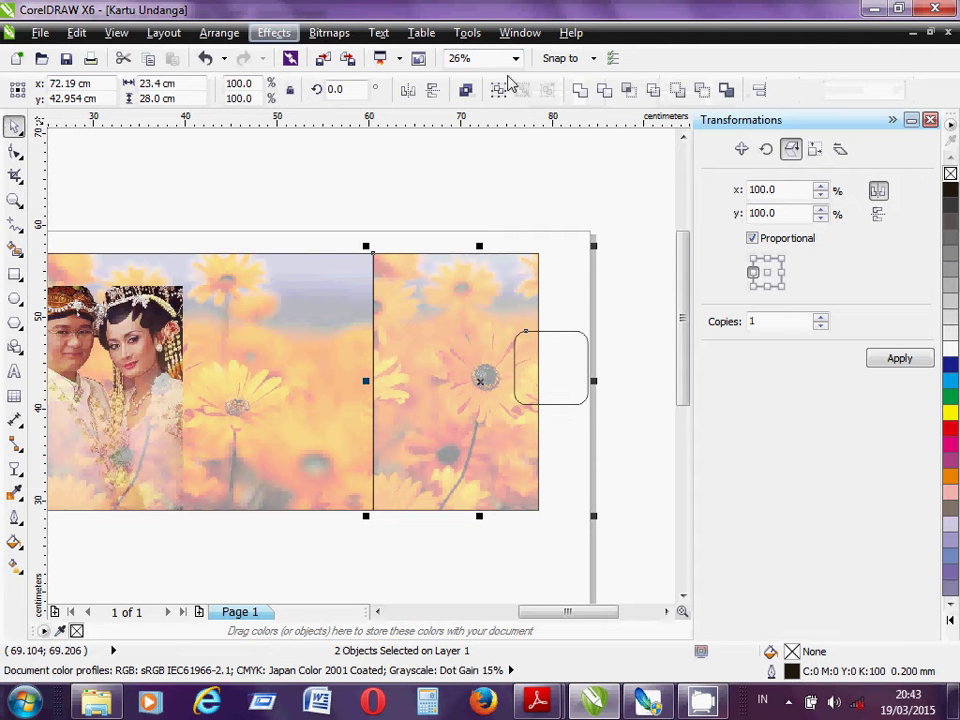
pyautogui.click(744, 155)
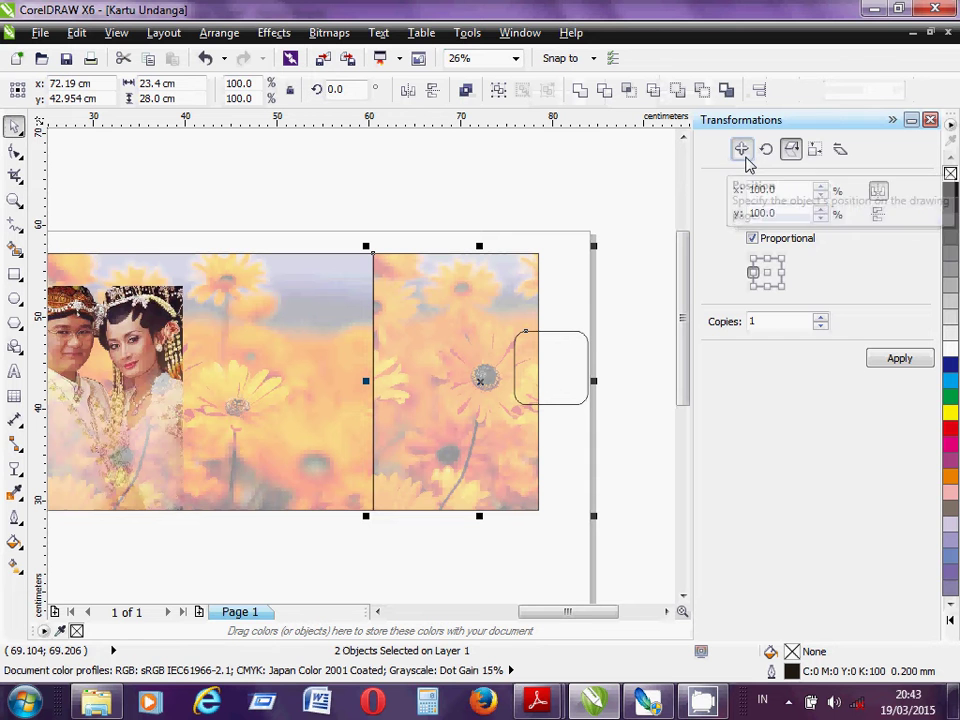
pyautogui.click(761, 92)
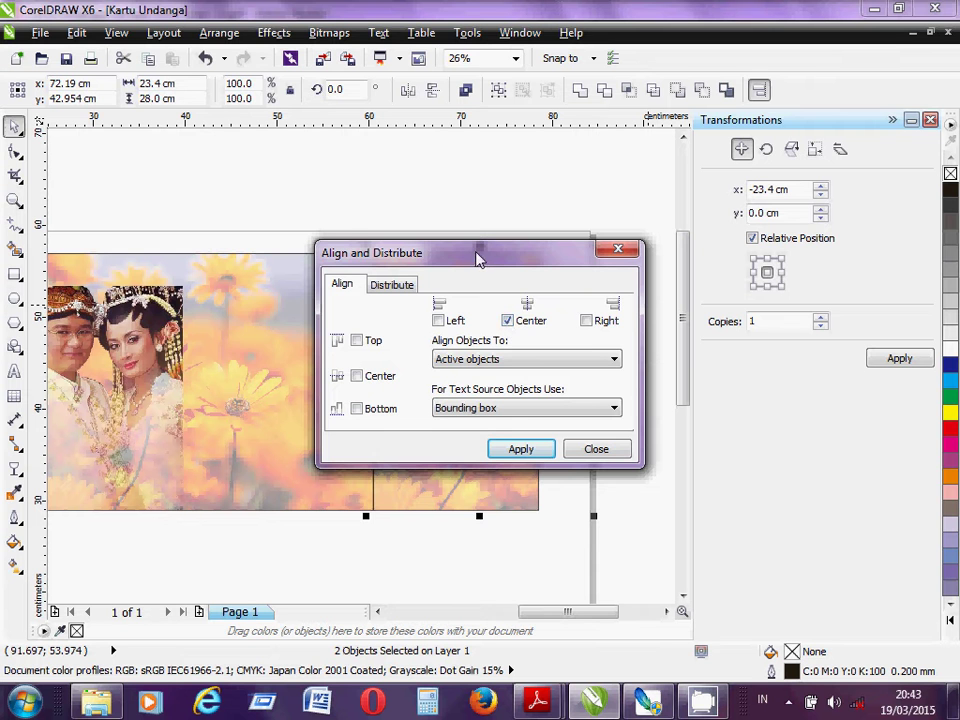
pyautogui.moveTo(476, 253); pyautogui.dragTo(271, 167)
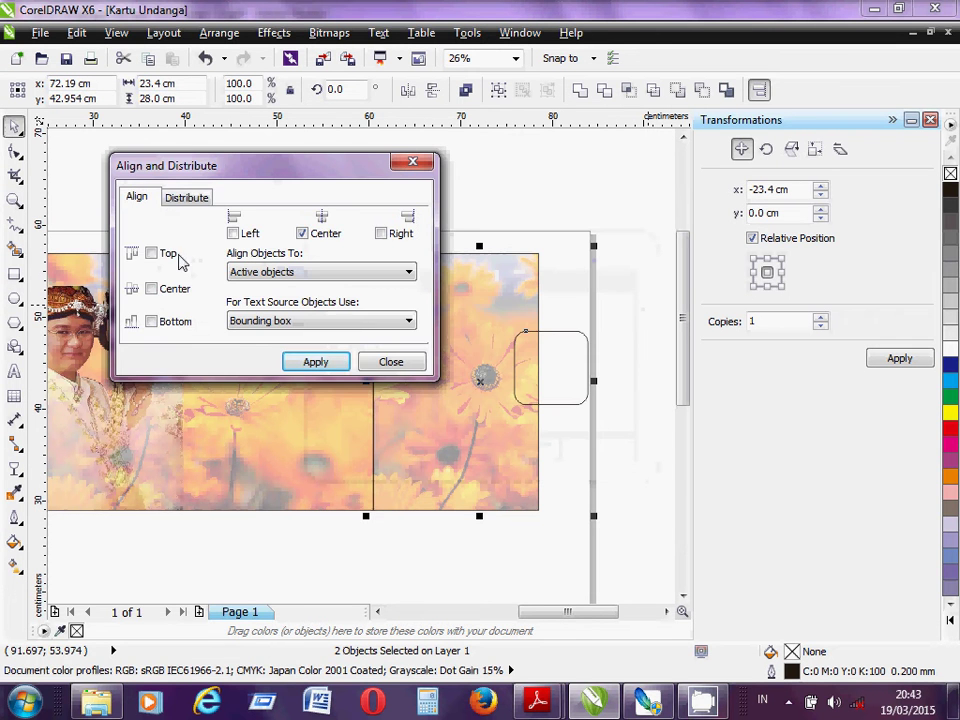
# Try aligning the rectangle and the right panel on both their horizontal and vertical centres, and undo the alignment
pyautogui.click(152, 289)
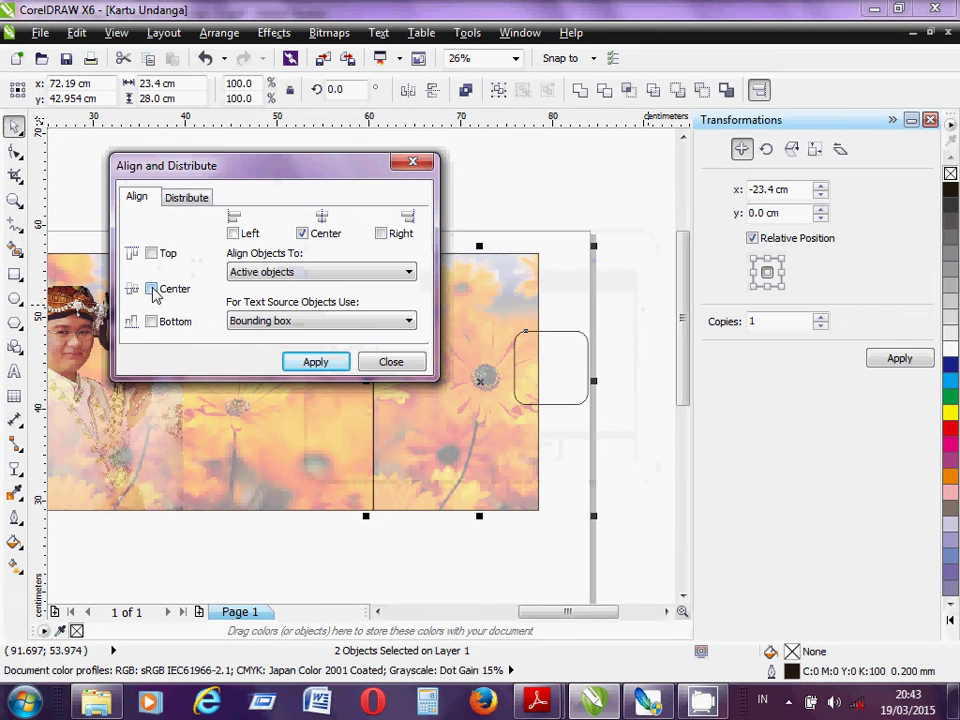
pyautogui.click(334, 366)
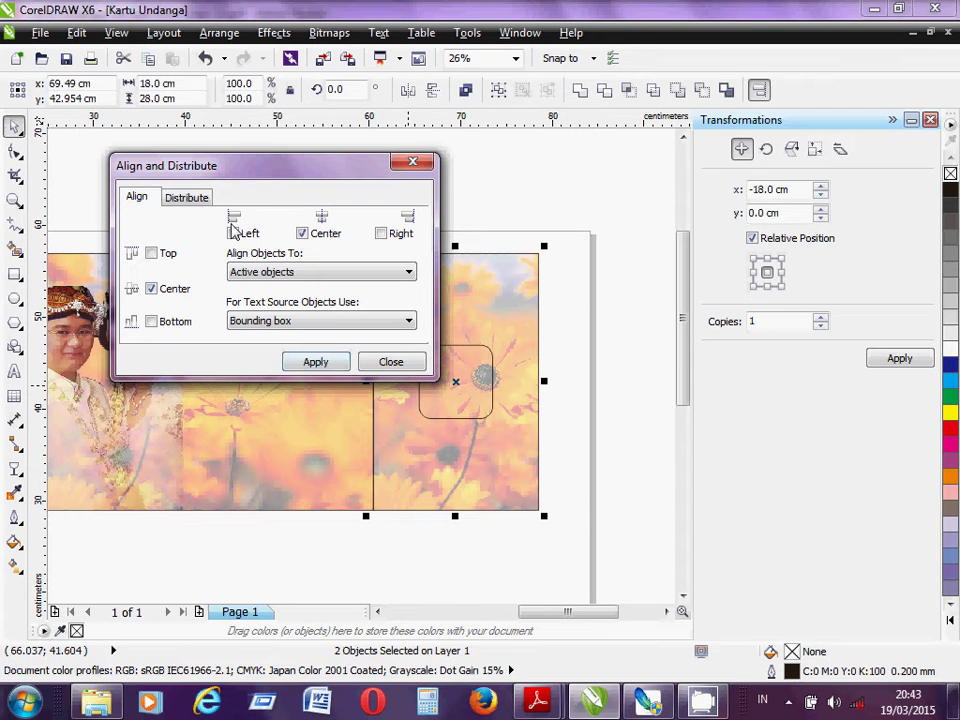
pyautogui.click(205, 58)
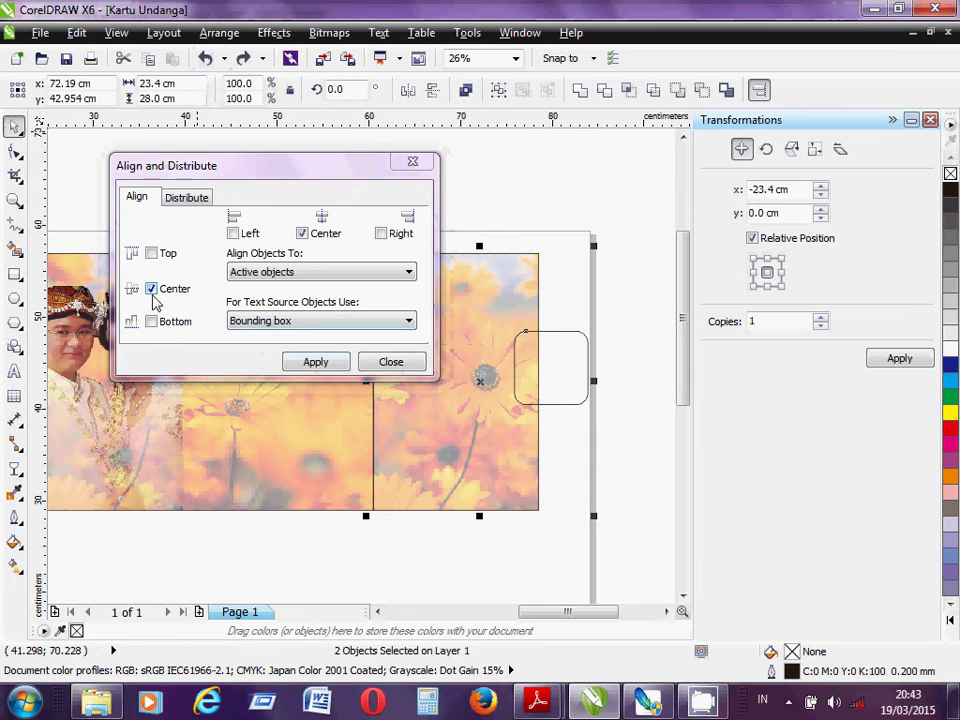
# Try aligning the rectangle and the panel with only the horizontal Center option, and undo it
pyautogui.click(155, 303)
pyautogui.click(152, 292)
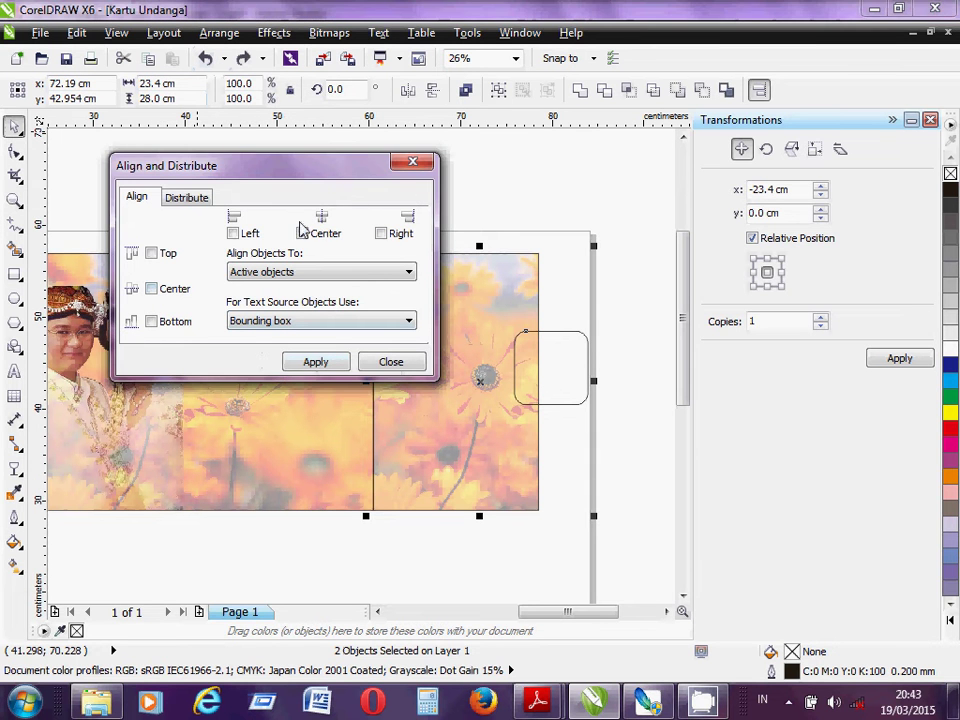
pyautogui.click(324, 368)
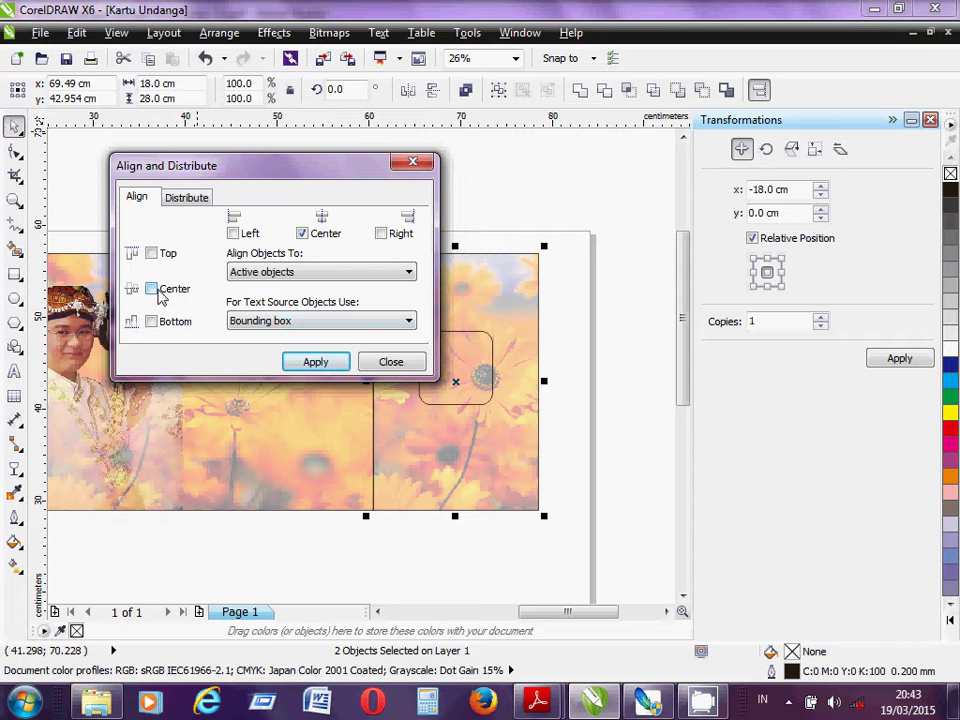
pyautogui.click(204, 59)
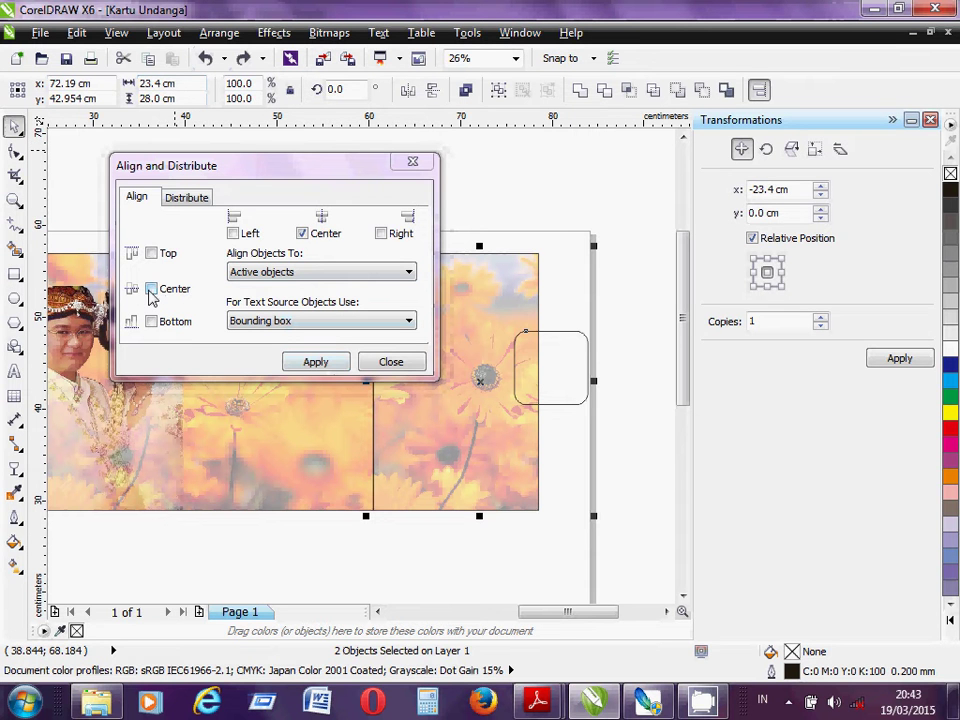
# Try aligning the rectangle and the right panel once more on both Center options, leave only the vertical one enabled, and undo the alignment
pyautogui.click(150, 289)
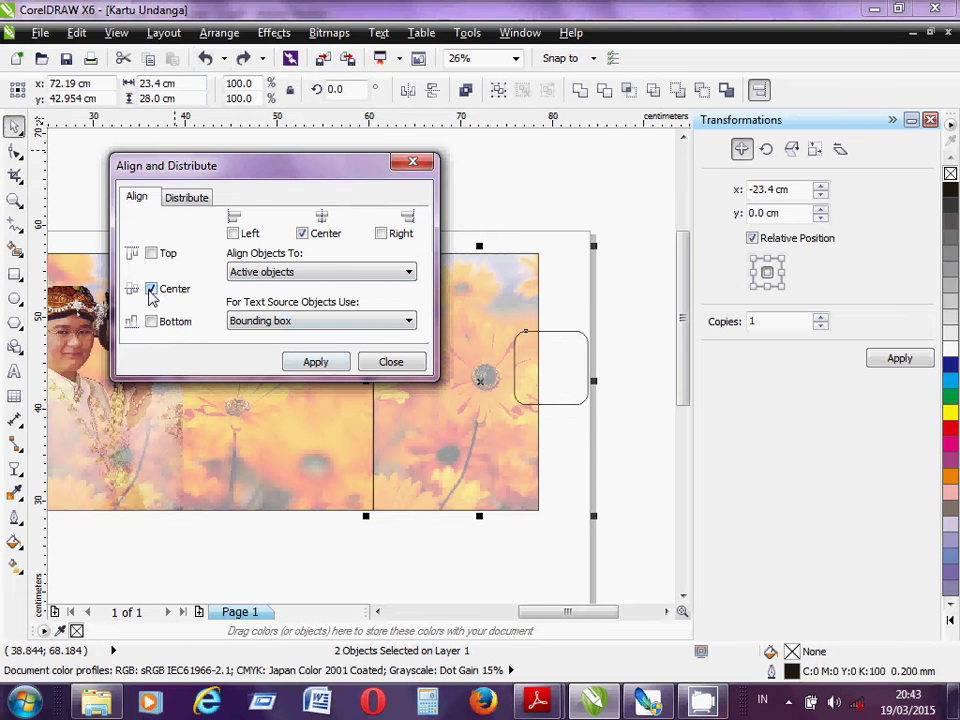
pyautogui.click(316, 362)
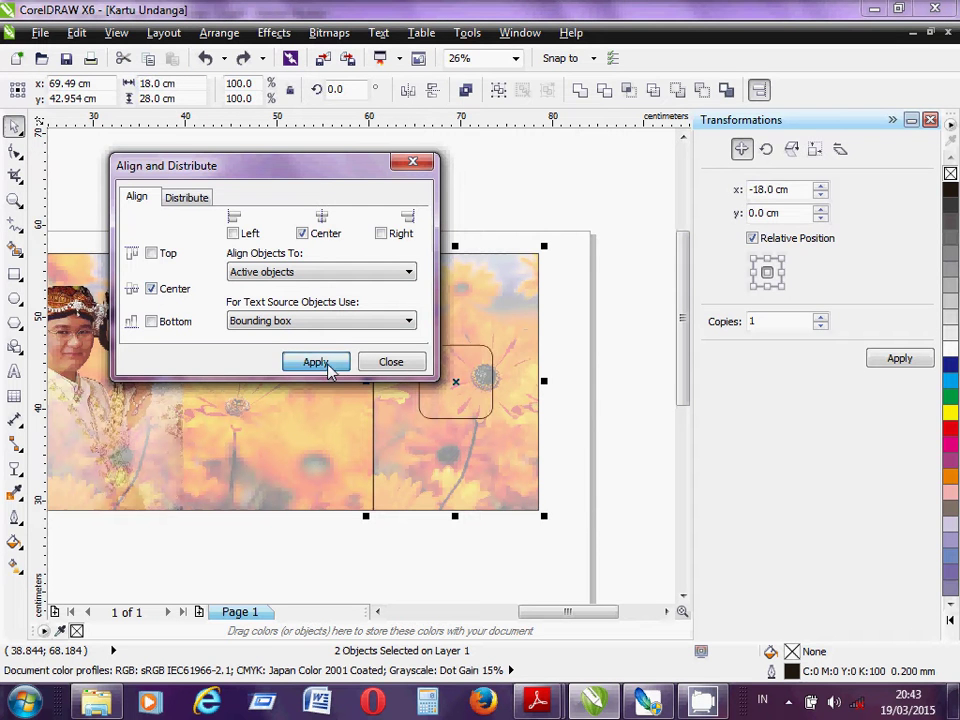
pyautogui.click(302, 234)
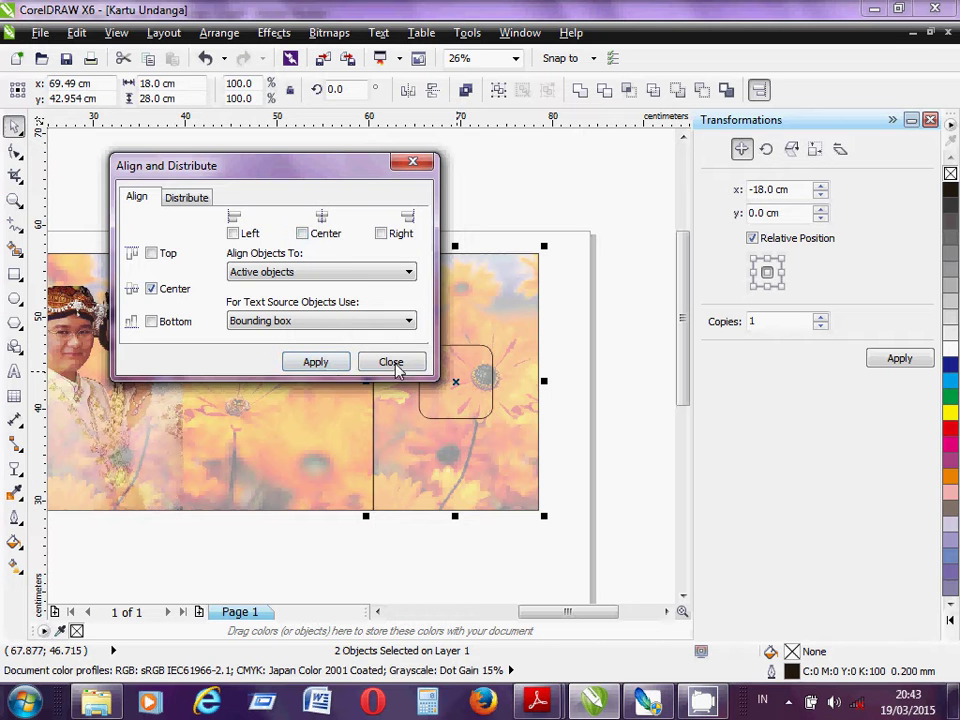
pyautogui.click(206, 62)
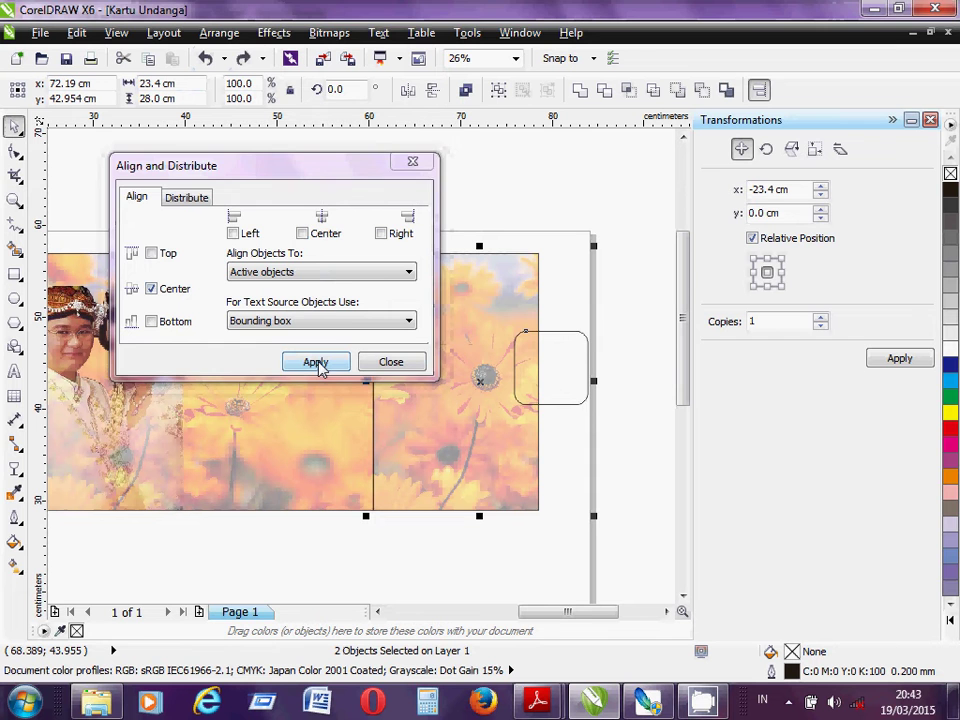
# Align the rounded rectangle and the right panel on their vertical centres only, close Align and Distribute, and clear the selection
pyautogui.click(317, 366)
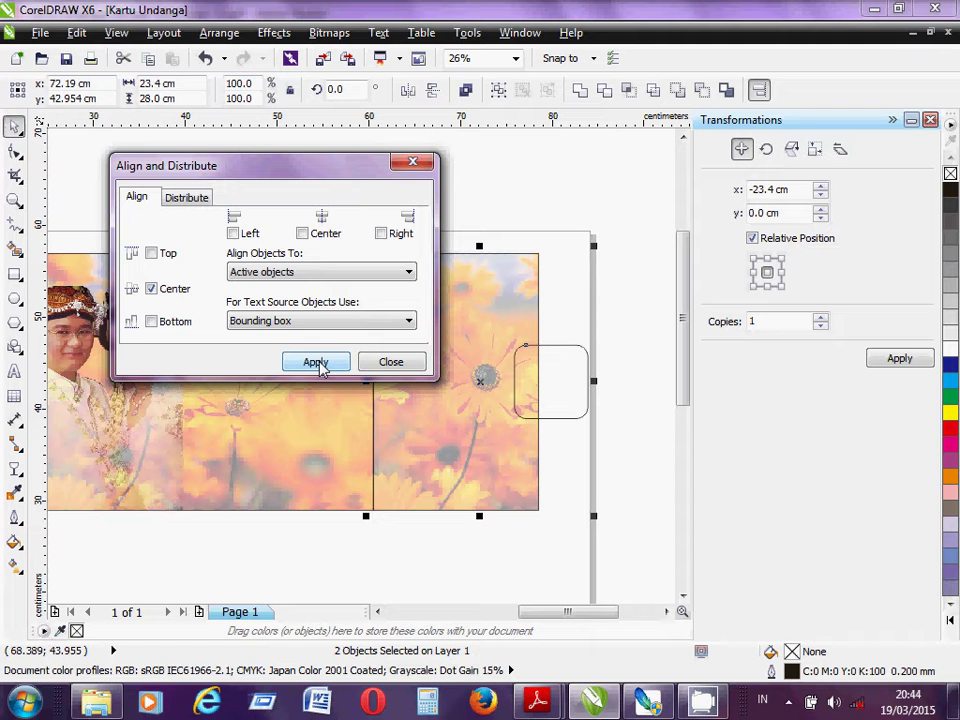
pyautogui.click(394, 363)
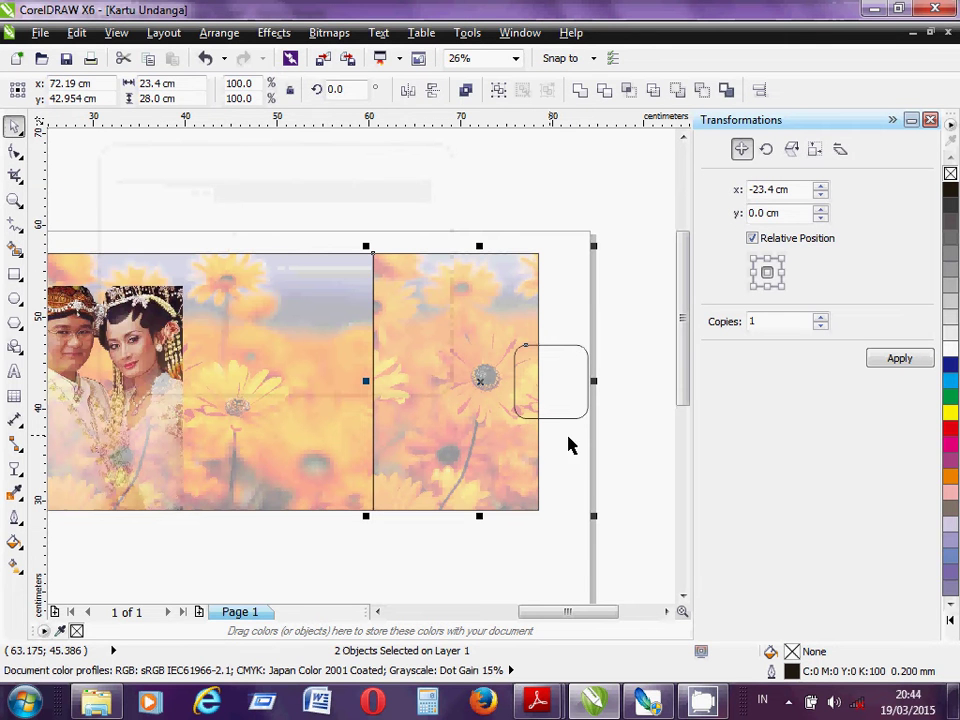
pyautogui.click(560, 405)
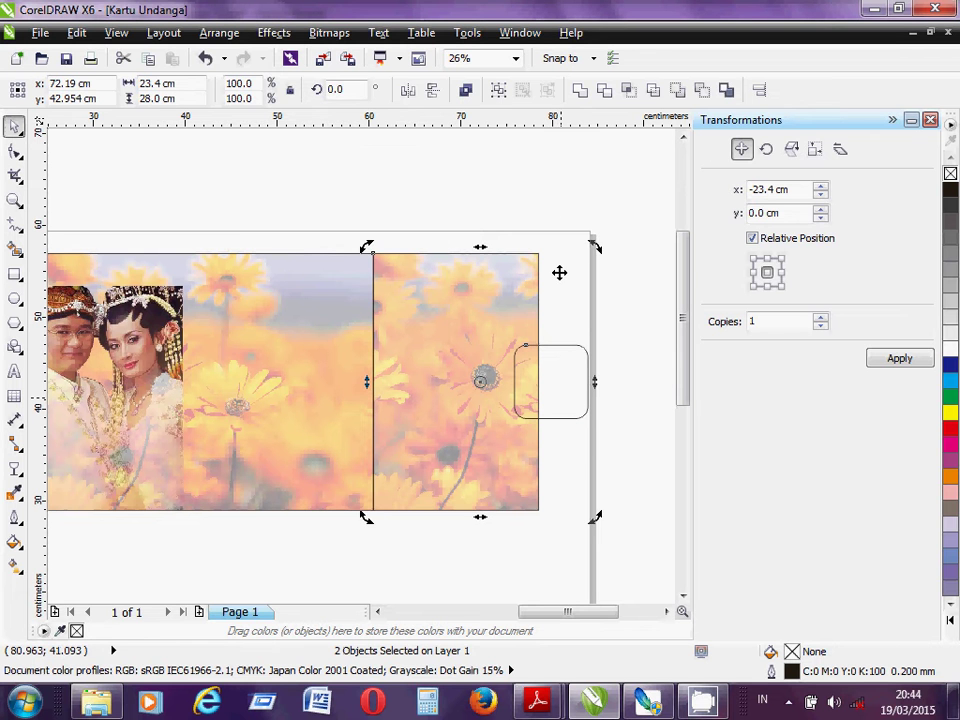
pyautogui.click(549, 204)
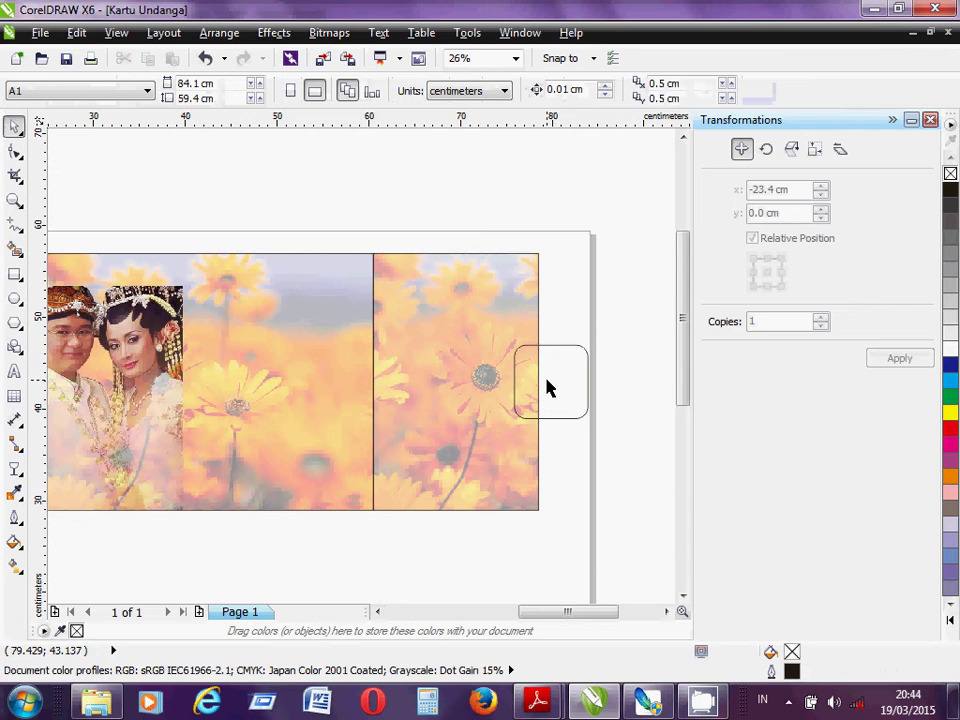
# Fill the rounded rectangle at the right panel's edge with white, leaving the document's default object properties unchanged
pyautogui.hotkey('alt', 'Tab')
pyautogui.hotkey('alt', 'Tab')
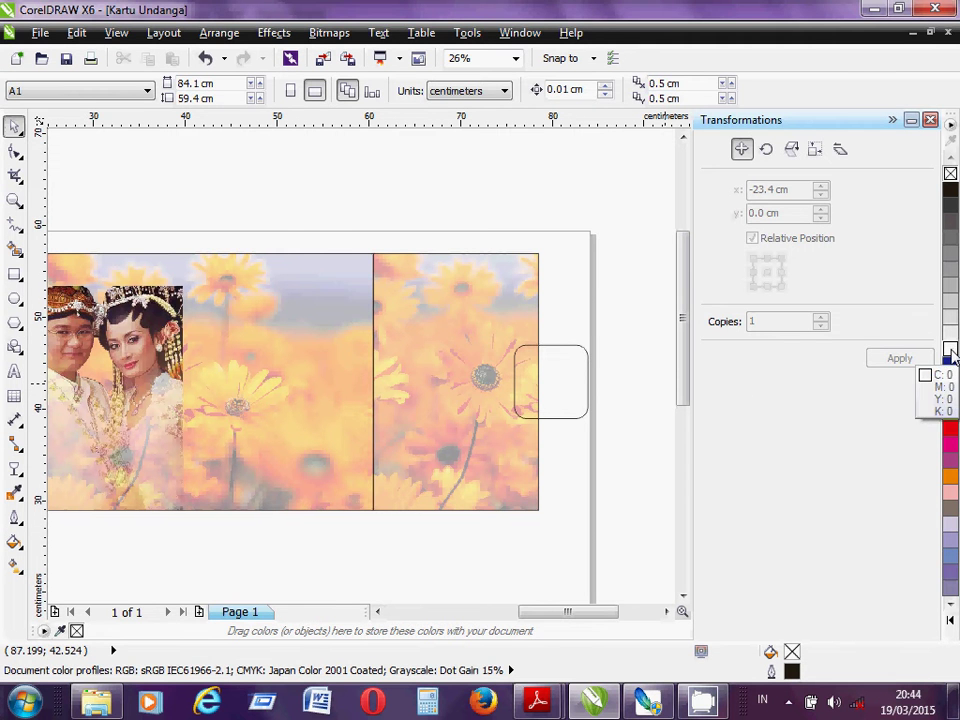
pyautogui.click(950, 352)
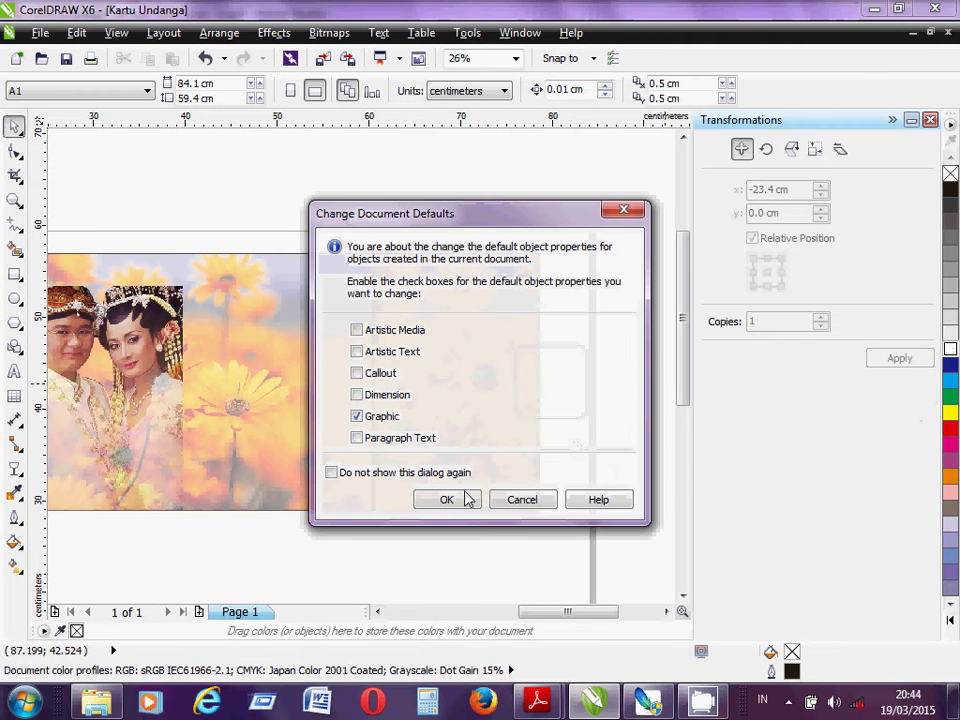
pyautogui.click(521, 500)
pyautogui.click(557, 412)
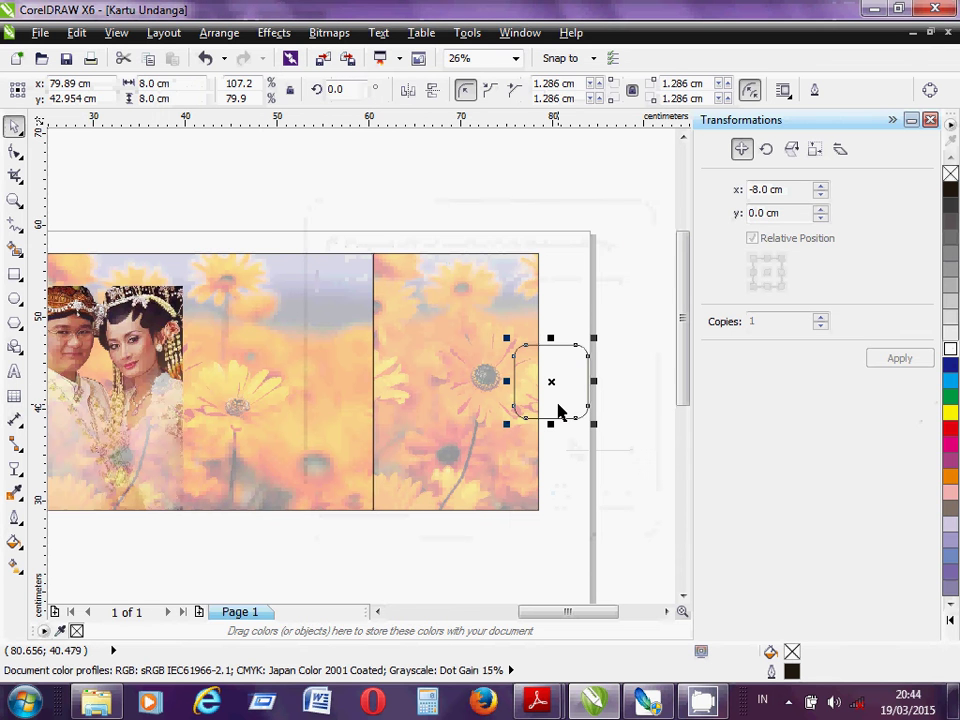
pyautogui.click(951, 353)
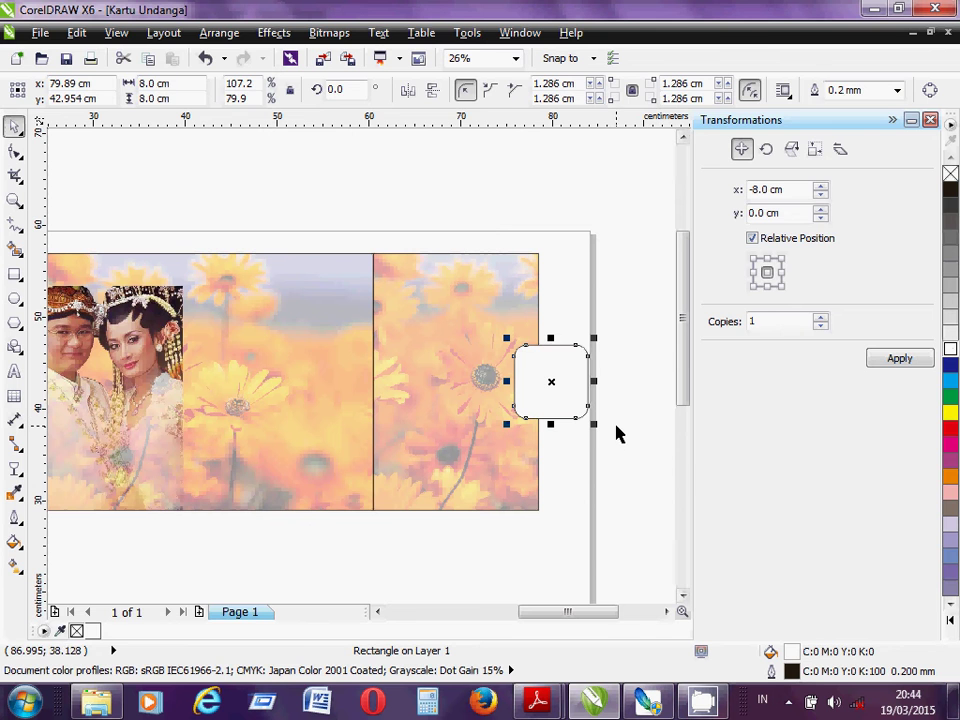
pyautogui.click(592, 457)
# Switch to the invitation PDF in Adobe Reader, review step 8 on making the fold fastener, and return to CorelDRAW
pyautogui.hotkey('alt', 'Tab')
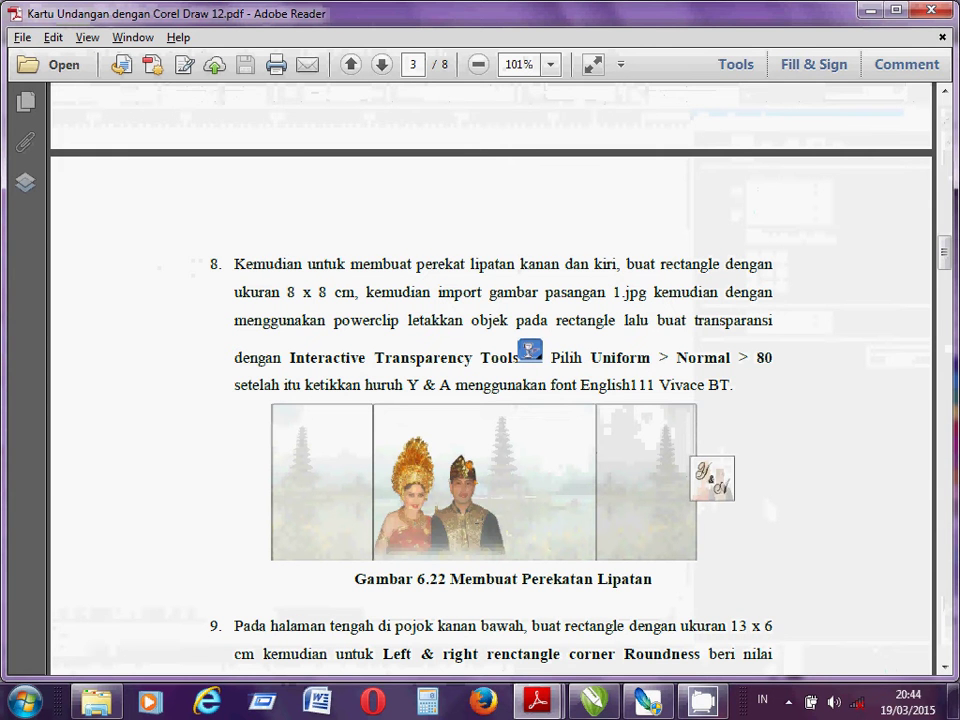
pyautogui.hotkey('alt', 'Tab')
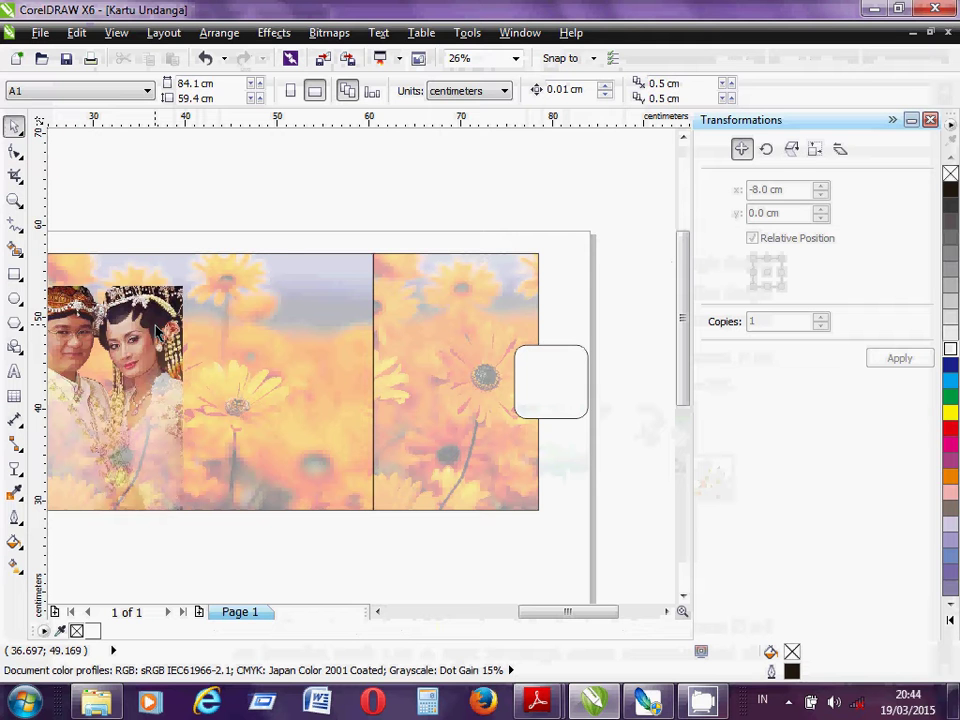
pyautogui.hotkey('alt', 'Tab')
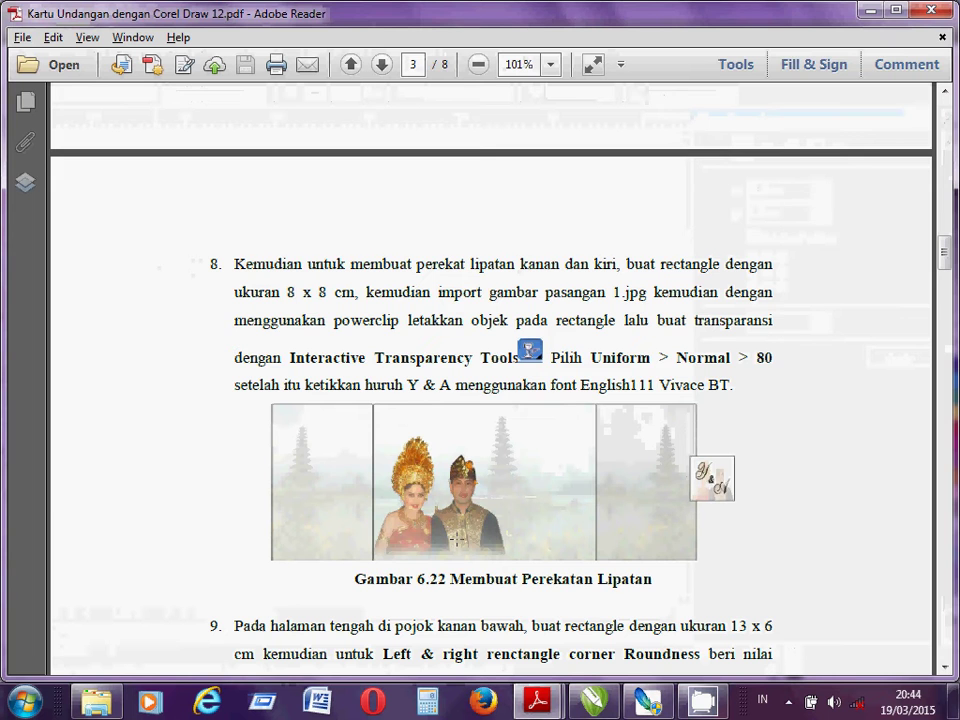
pyautogui.hotkey('alt', 'Tab')
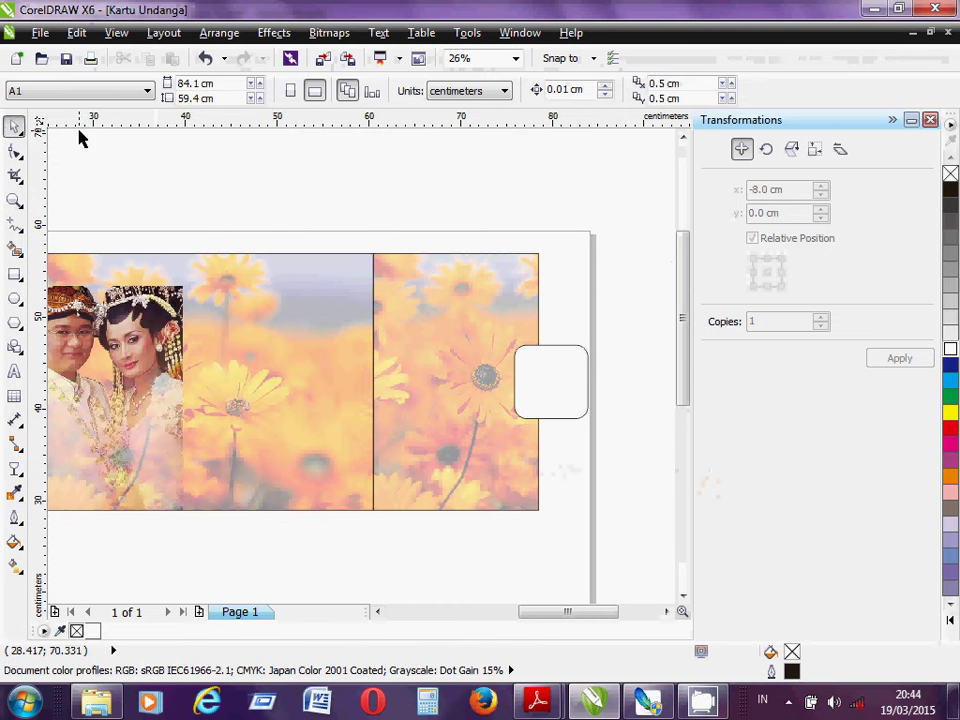
# Import pengantin.psd from Scanned Documents and place it at its original size above the white rounded rectangle
pyautogui.click(38, 33)
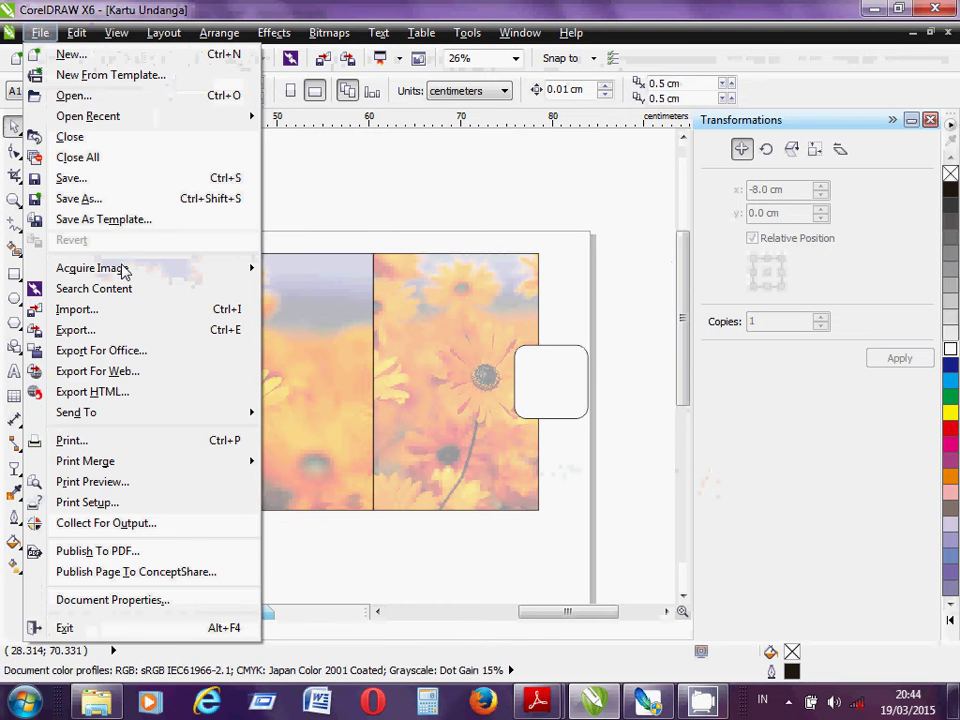
pyautogui.click(117, 319)
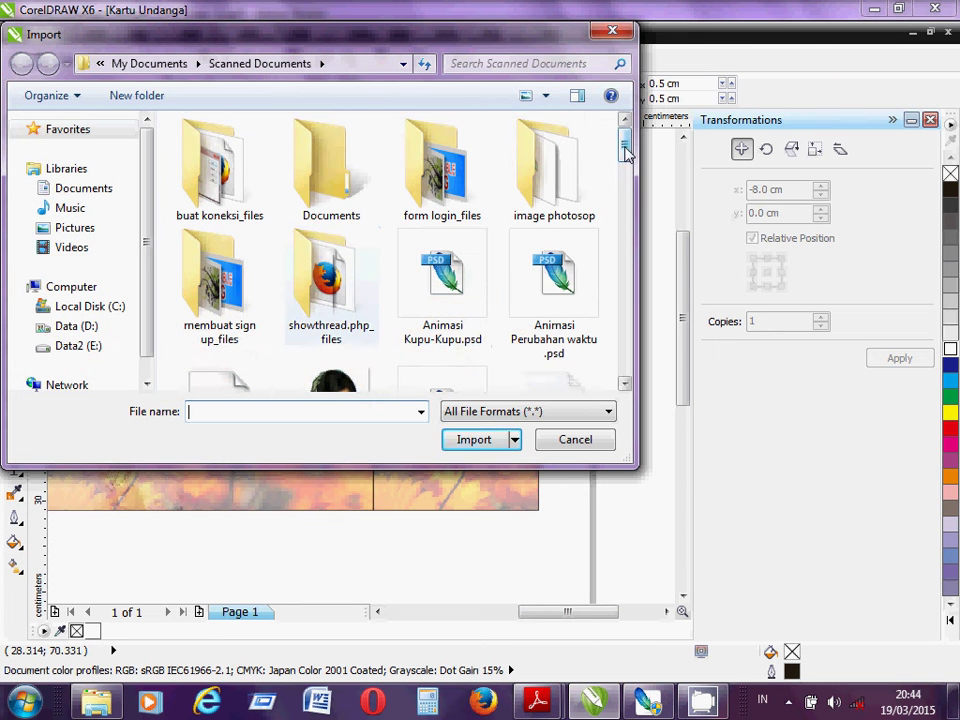
pyautogui.moveTo(626, 150); pyautogui.dragTo(624, 272)
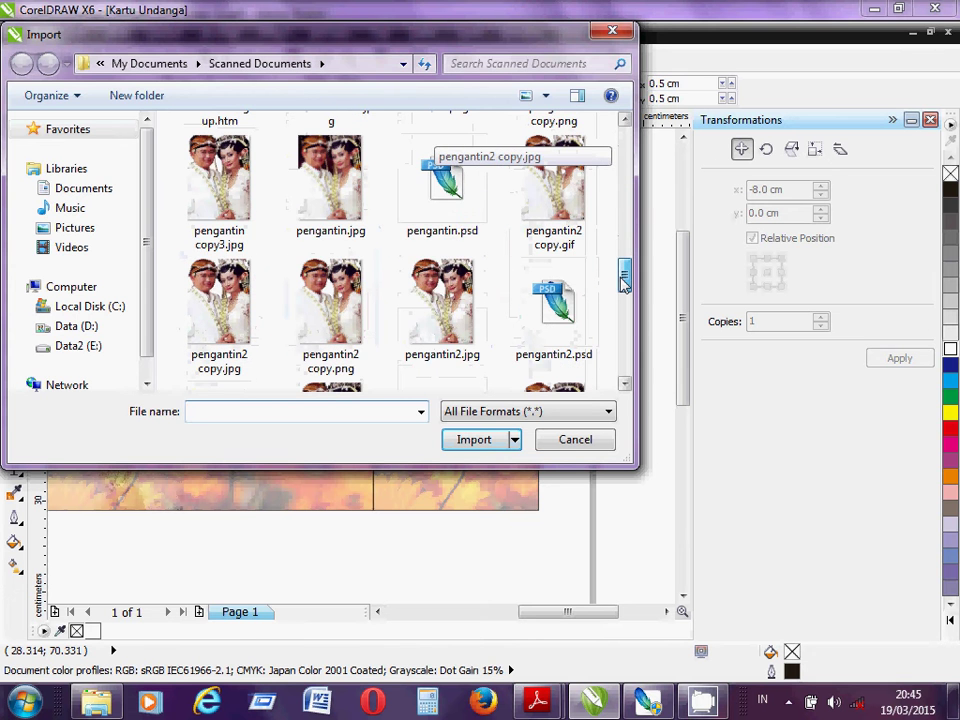
pyautogui.doubleClick(452, 199)
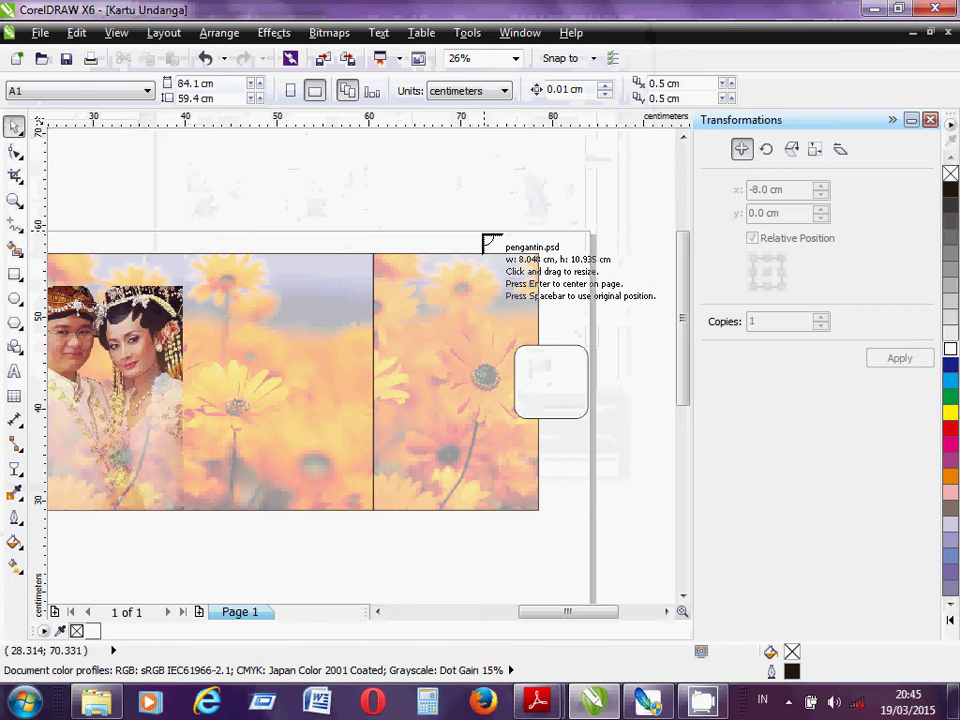
pyautogui.click(483, 237)
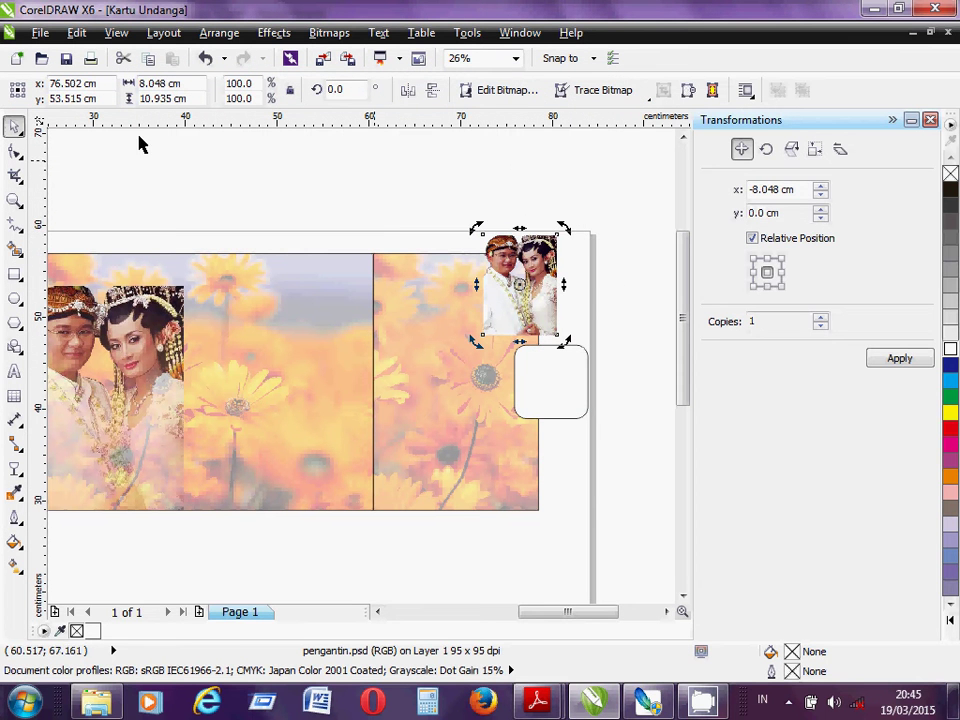
# Move the imported photo over the upper part of the rounded rectangle and enlarge it to about 8.8 × 11.9 cm
pyautogui.click(403, 208)
pyautogui.moveTo(530, 320); pyautogui.dragTo(551, 373)
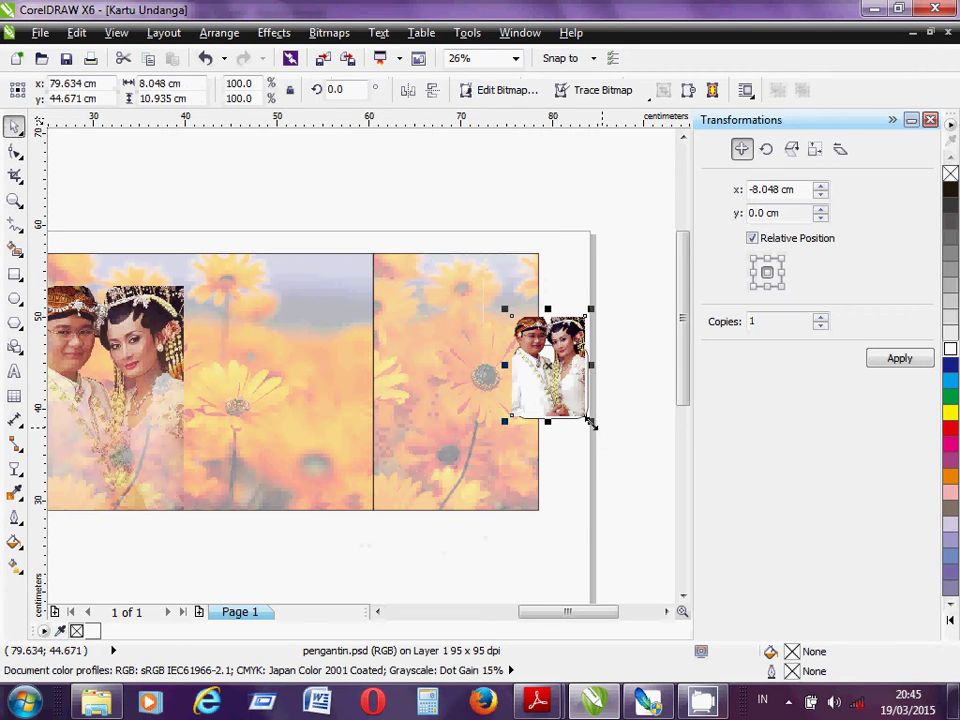
pyautogui.moveTo(590, 422); pyautogui.dragTo(576, 348)
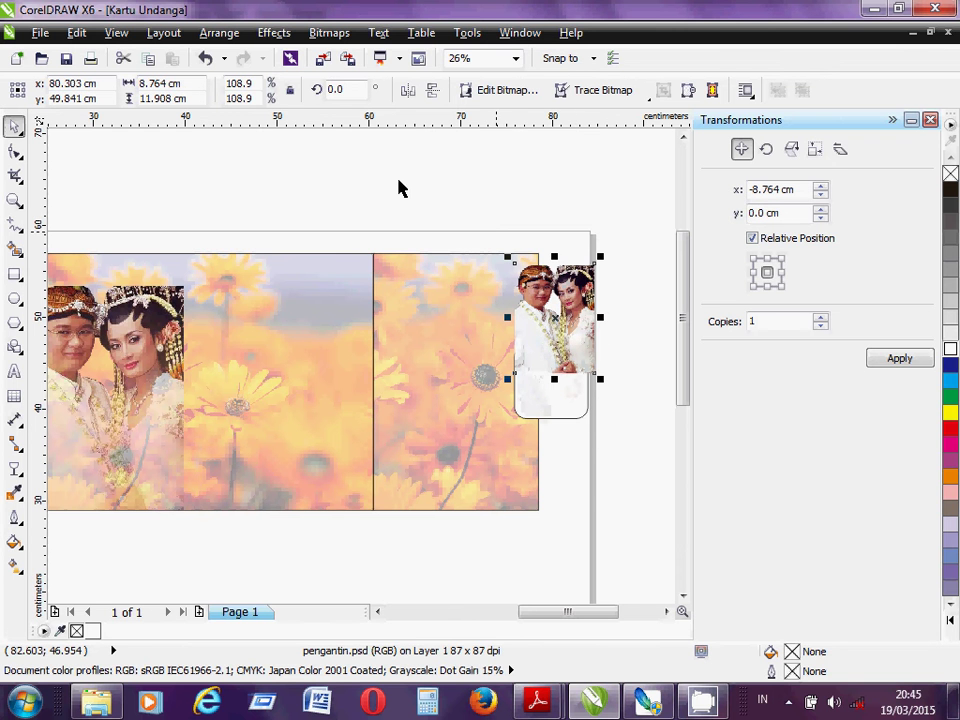
# PowerClip the couple photo inside the white rounded rectangle
pyautogui.click(219, 32)
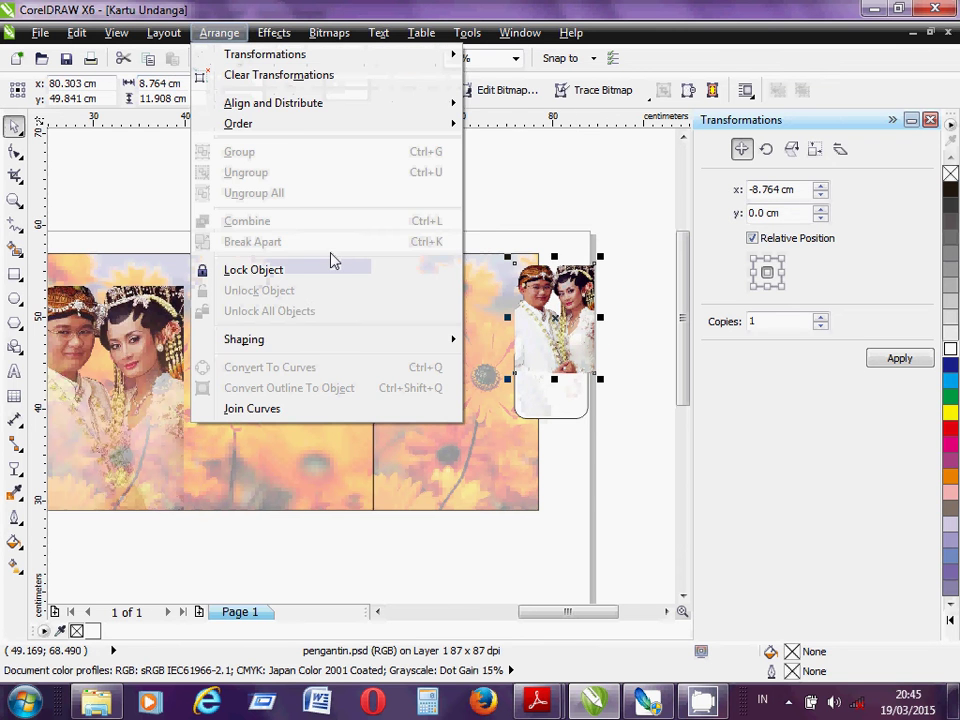
pyautogui.click(274, 32)
pyautogui.moveTo(358, 300)
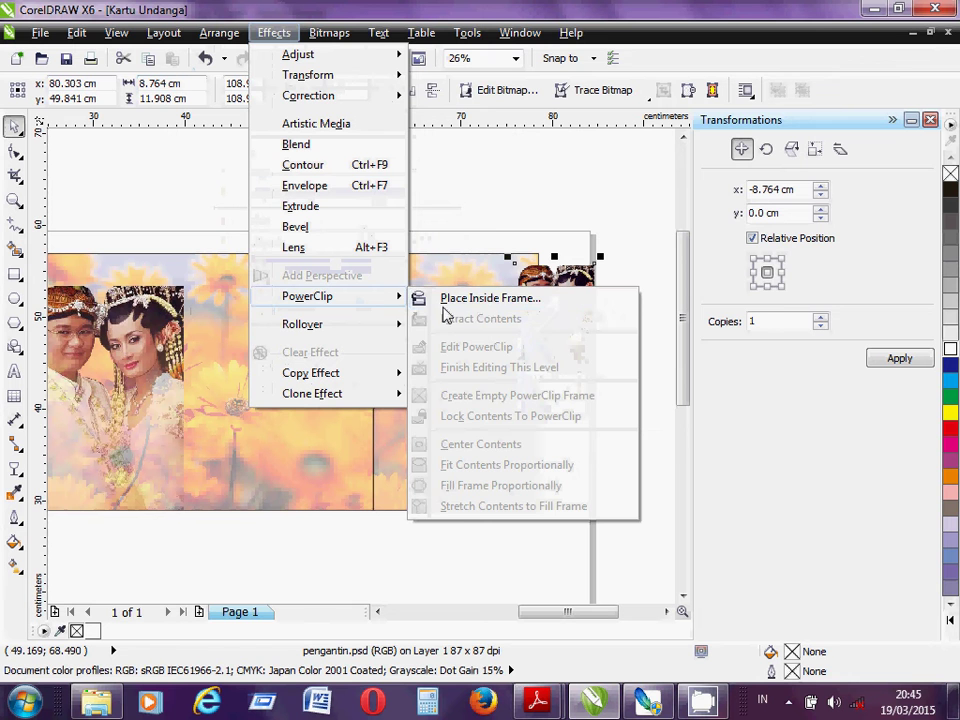
pyautogui.click(440, 298)
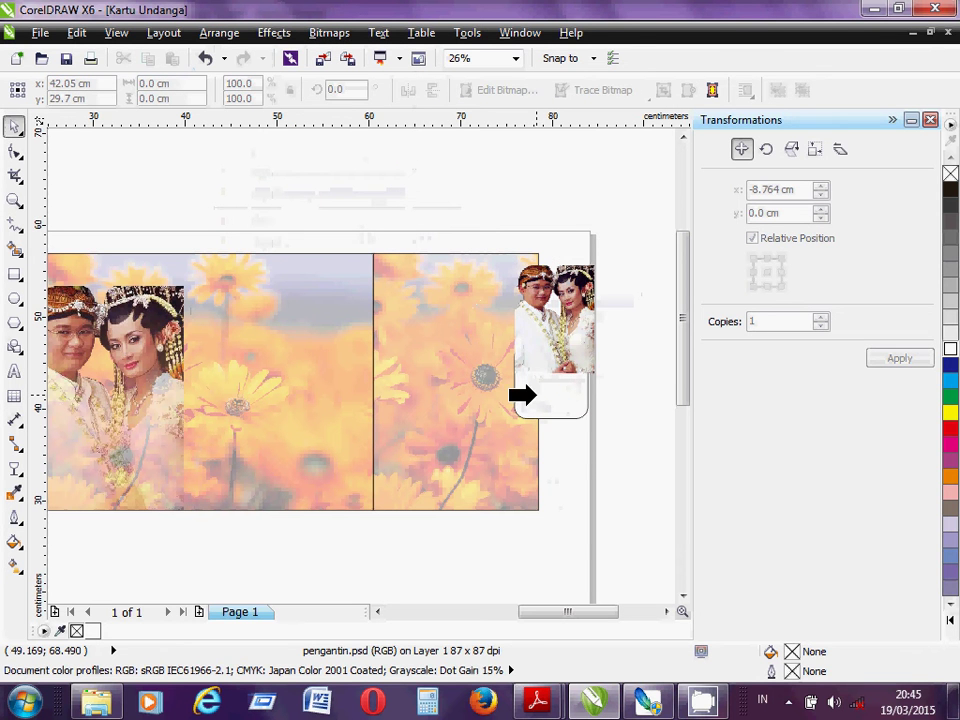
pyautogui.click(536, 395)
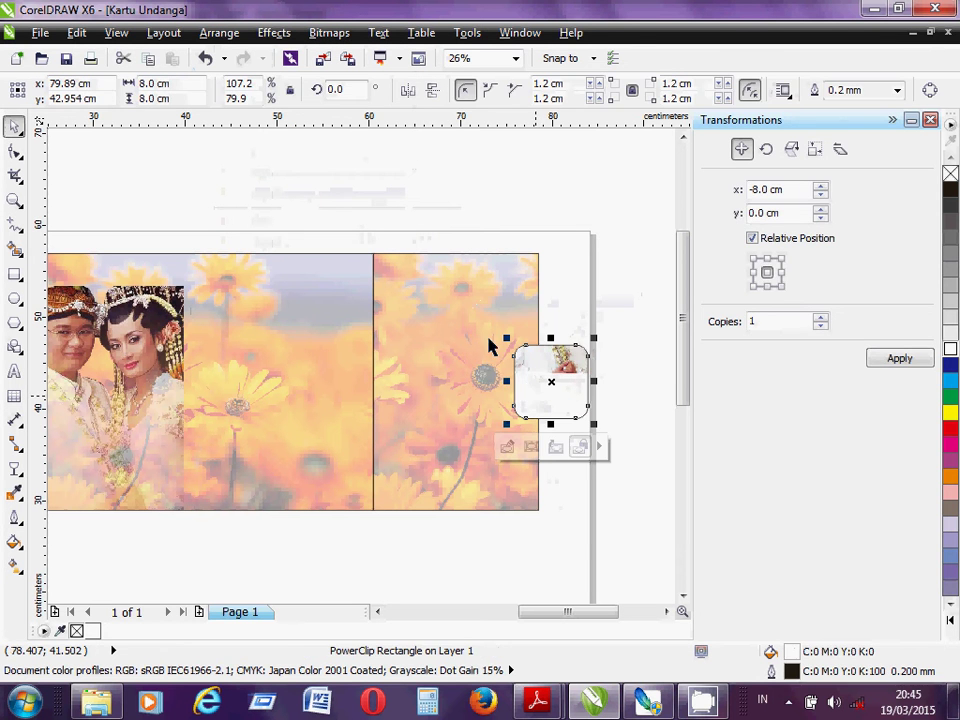
# Edit the rounded rectangle's PowerClip contents and move the photo down so the couple's faces lie inside the frame
pyautogui.click(536, 364)
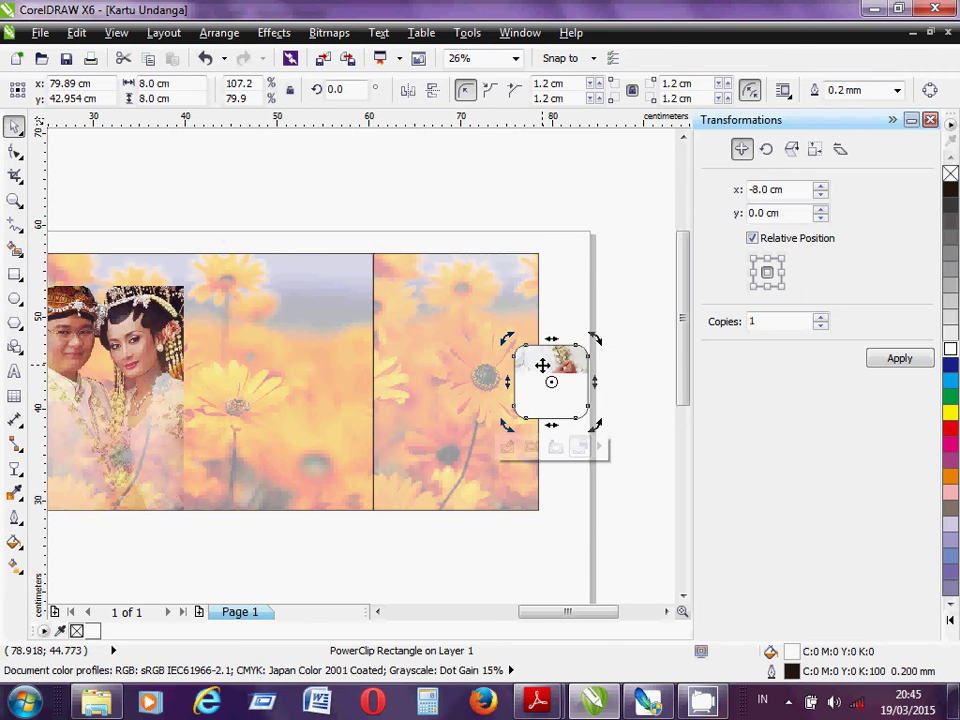
pyautogui.rightClick(542, 365)
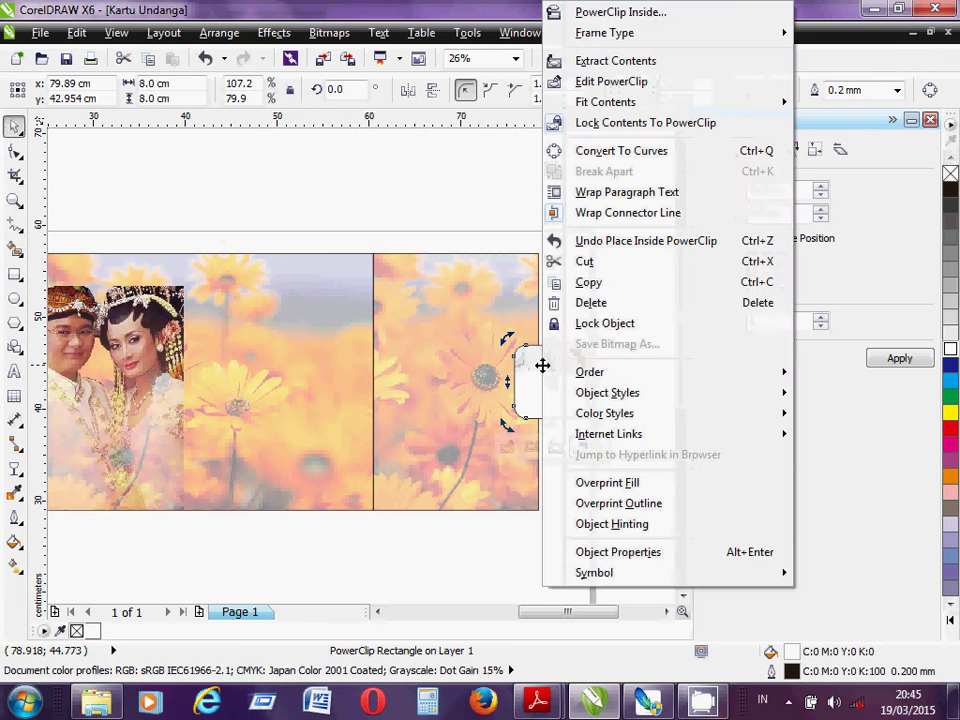
pyautogui.click(615, 83)
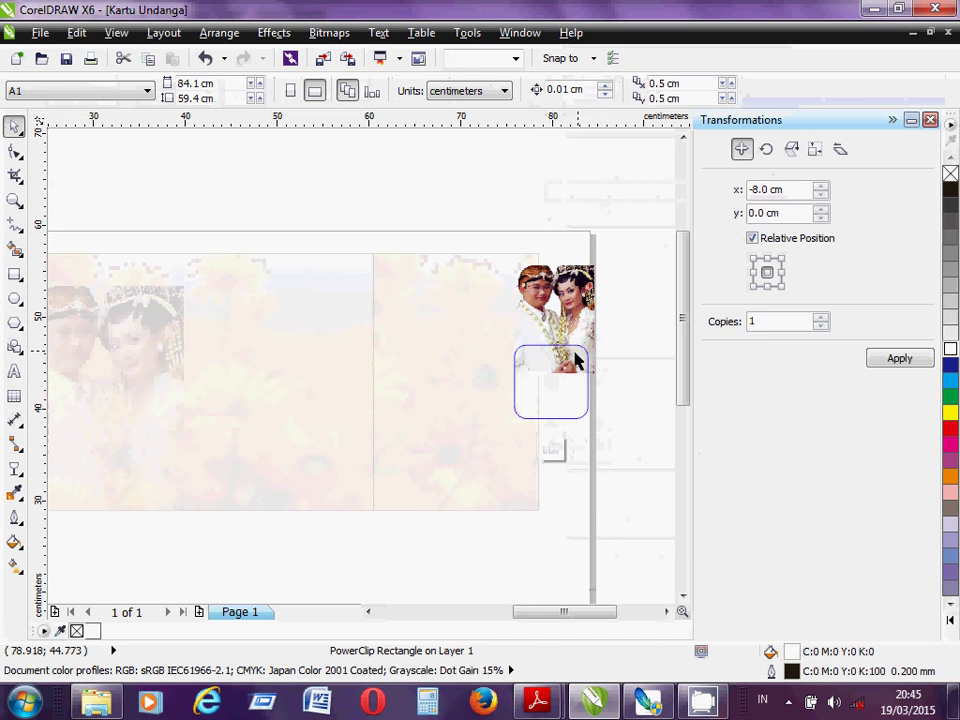
pyautogui.click(577, 322)
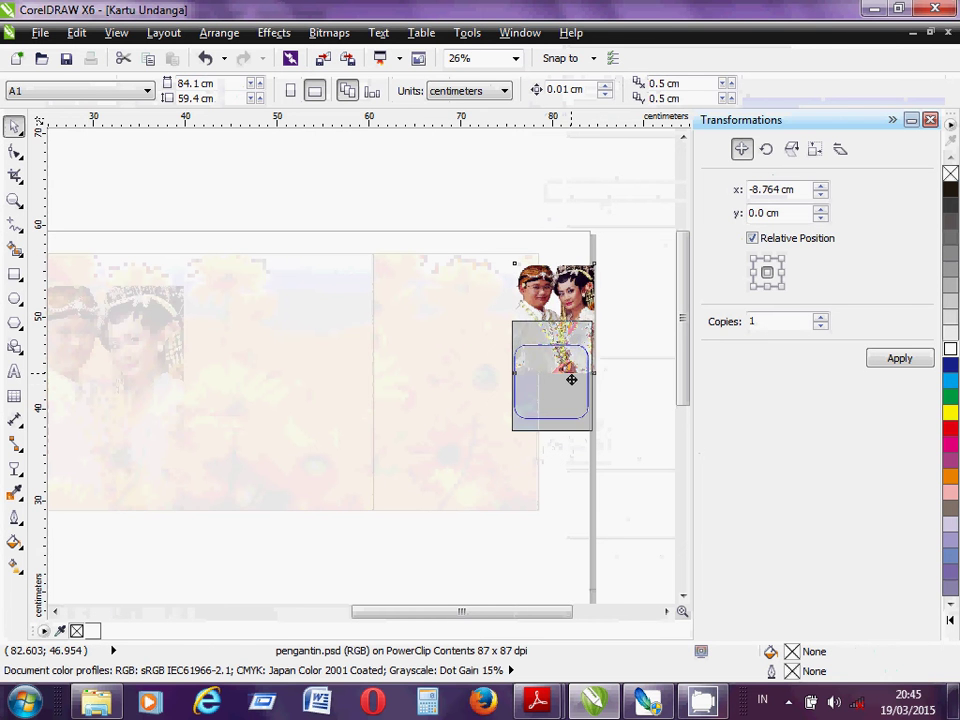
pyautogui.moveTo(571, 383); pyautogui.dragTo(571, 387)
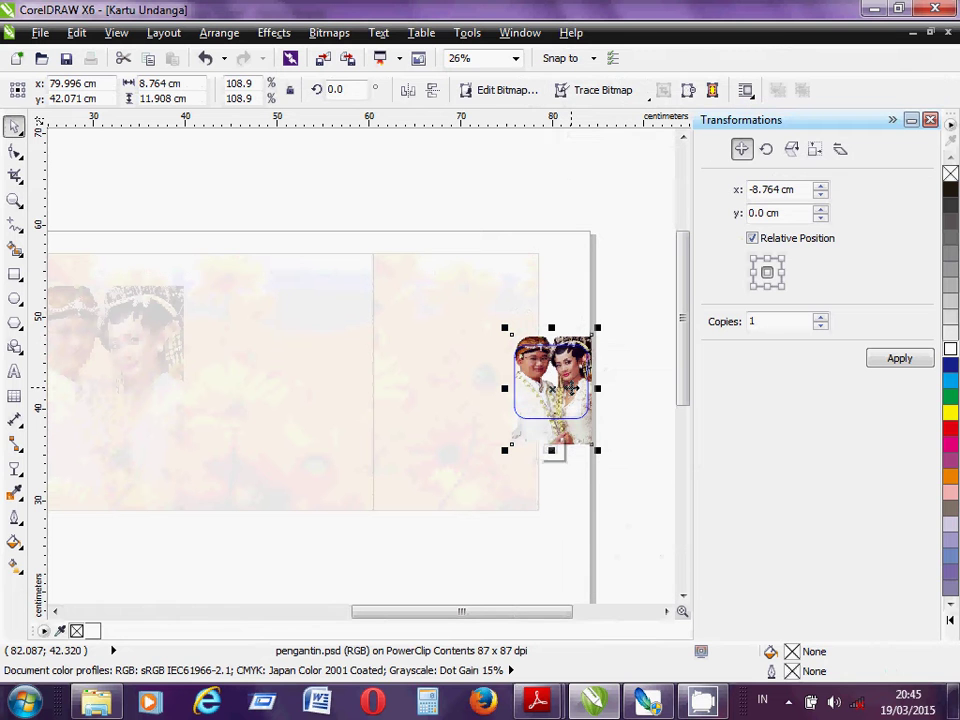
# Scale the couple photo down to about 5.9 × 8 cm and position it within the rounded rectangle's frame
pyautogui.moveTo(506, 326); pyautogui.dragTo(516, 334)
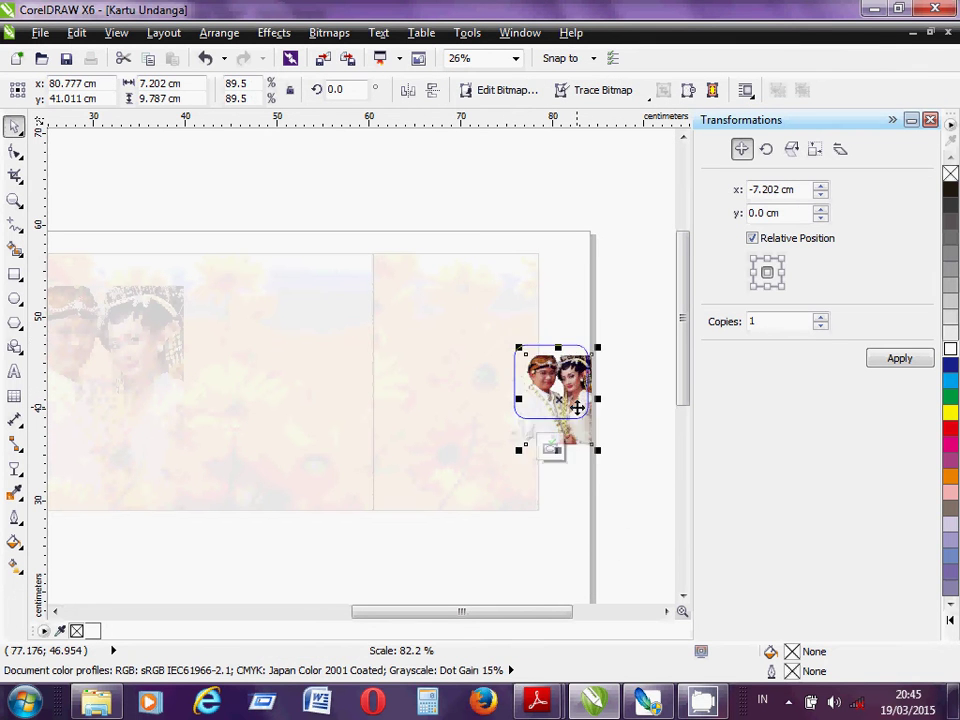
pyautogui.moveTo(577, 407); pyautogui.dragTo(573, 404)
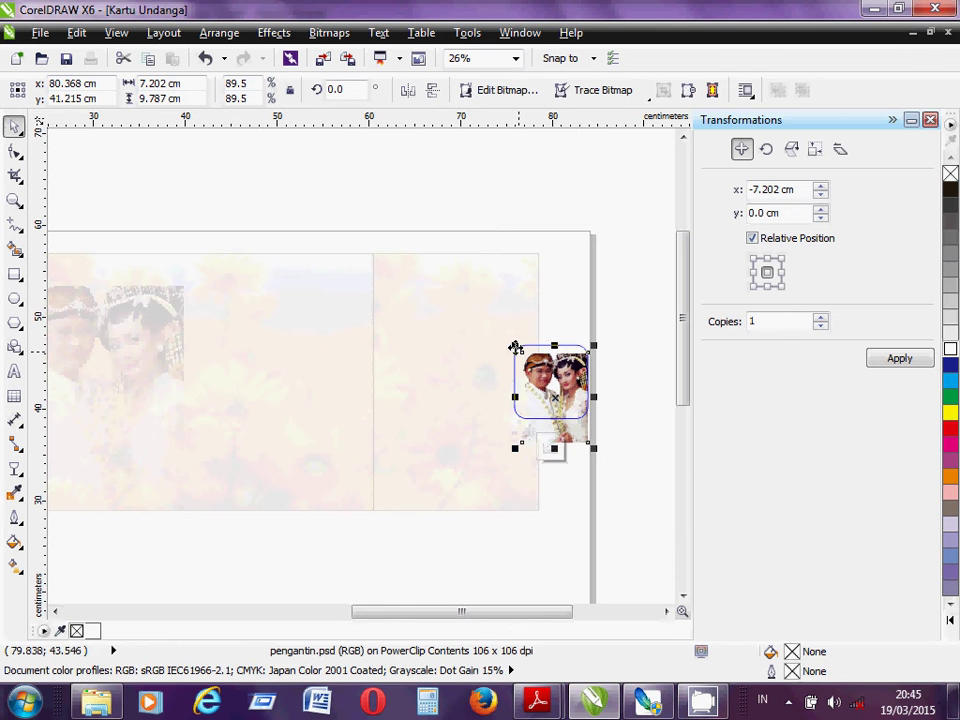
pyautogui.moveTo(515, 347)
pyautogui.mouseDown()
pyautogui.moveTo(549, 386)
pyautogui.moveTo(500, 350)
pyautogui.mouseUp()
pyautogui.moveTo(559, 395); pyautogui.dragTo(566, 389)
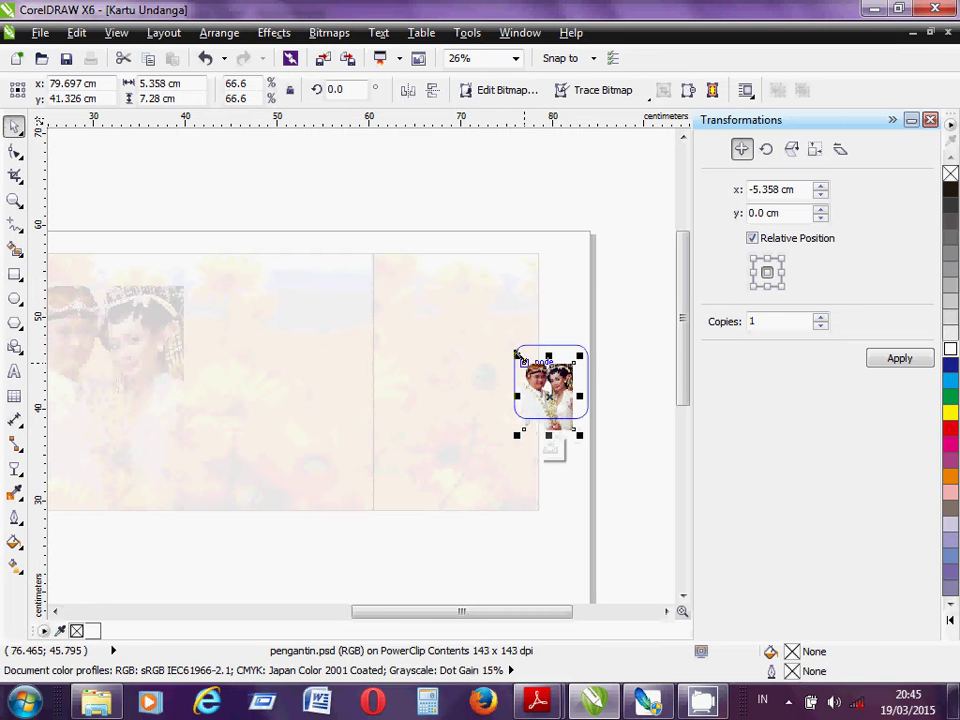
pyautogui.moveTo(517, 353); pyautogui.dragTo(508, 349)
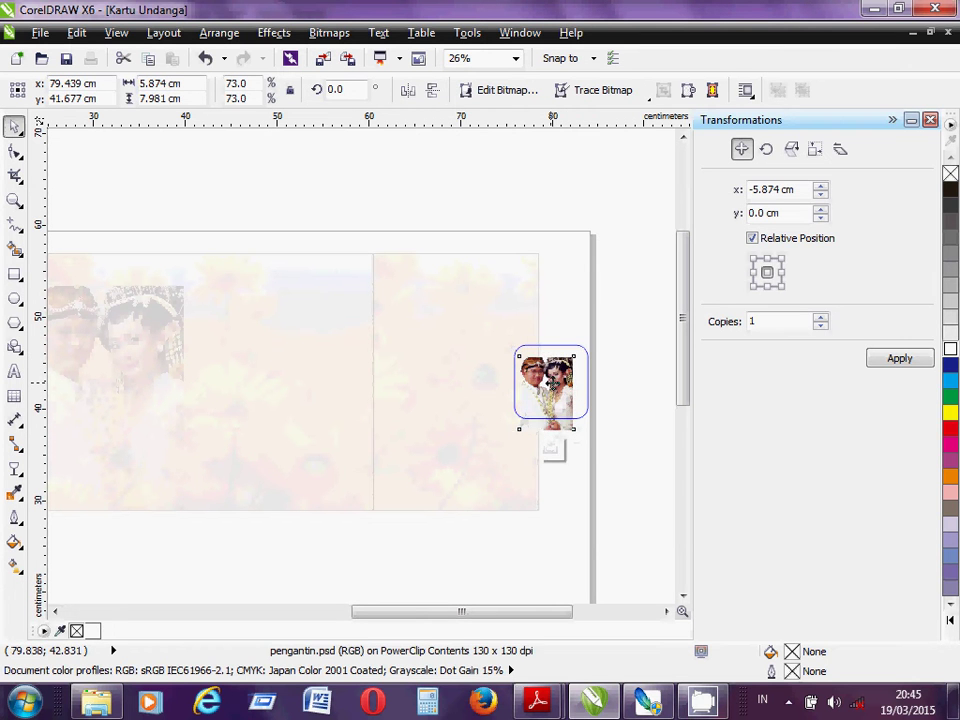
pyautogui.moveTo(553, 385); pyautogui.dragTo(566, 383)
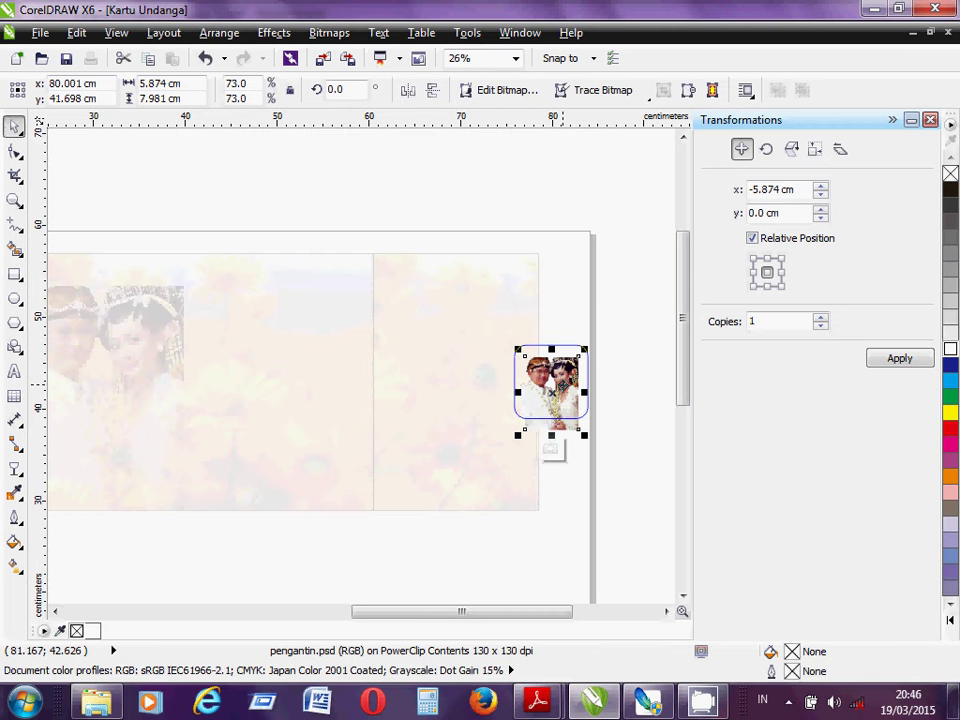
# Check the transparency instructions in the Adobe Reader PDF and apply a Uniform transparency to the couple photo
pyautogui.hotkey('alt', 'Tab')
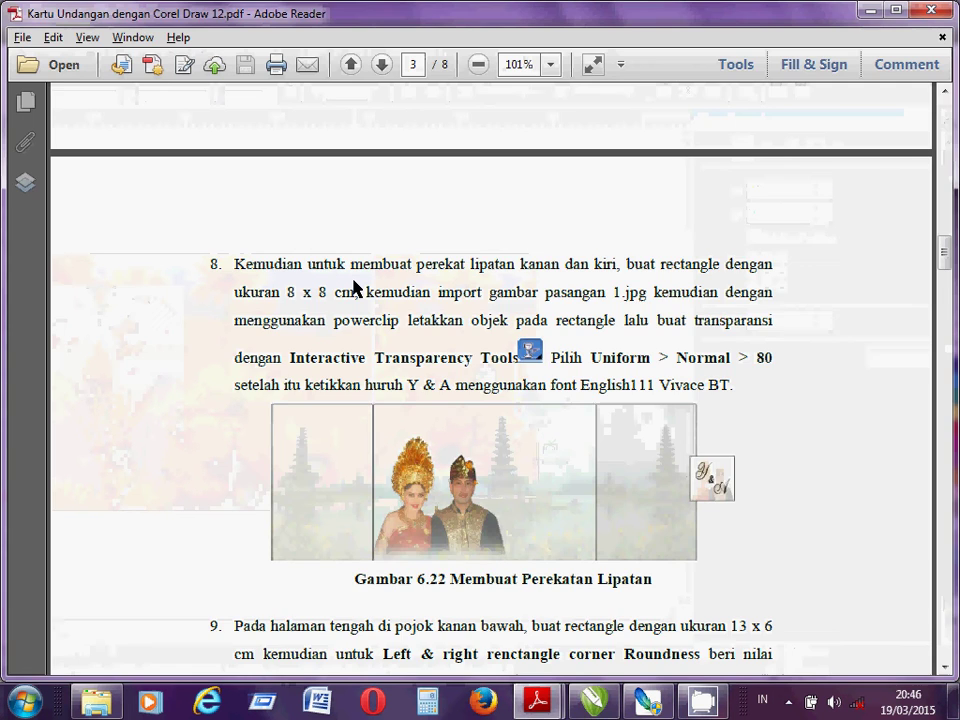
pyautogui.hotkey('alt', 'Tab')
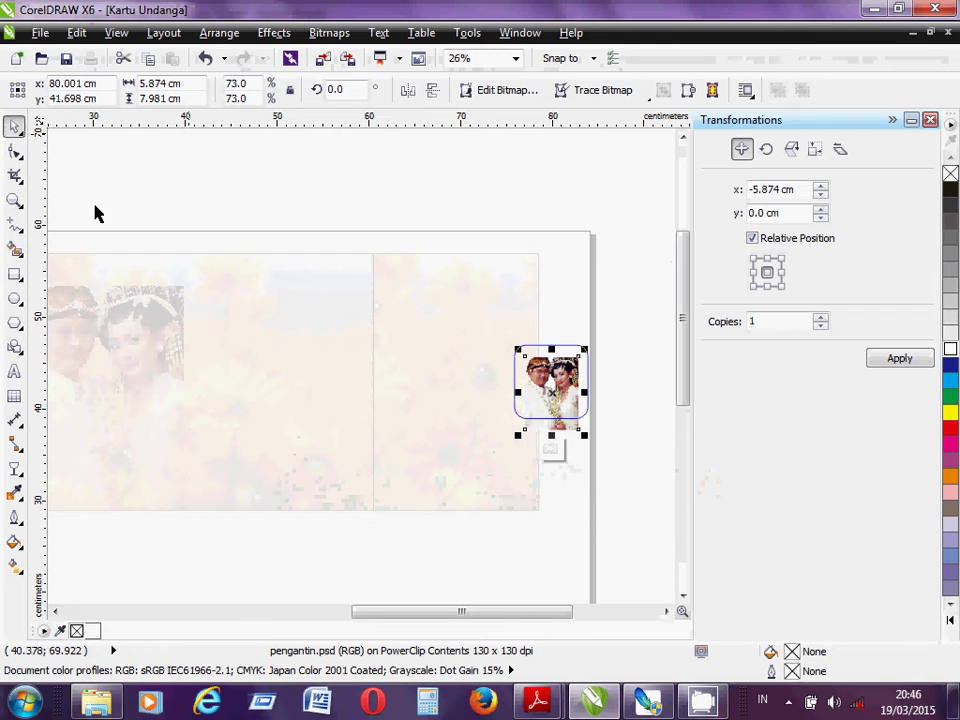
pyautogui.click(15, 470)
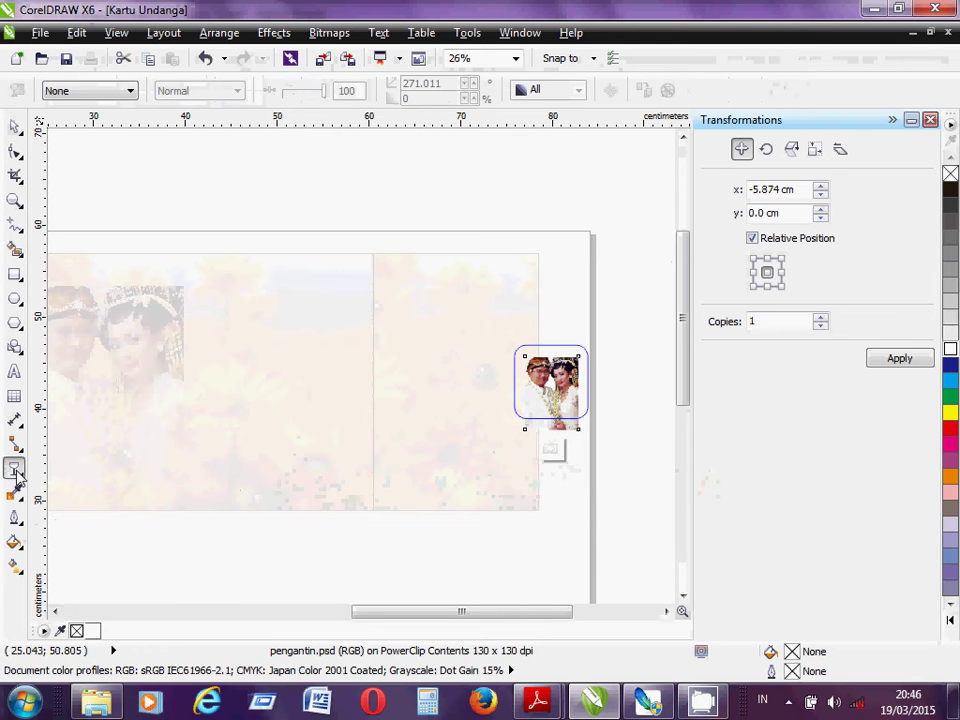
pyautogui.click(130, 91)
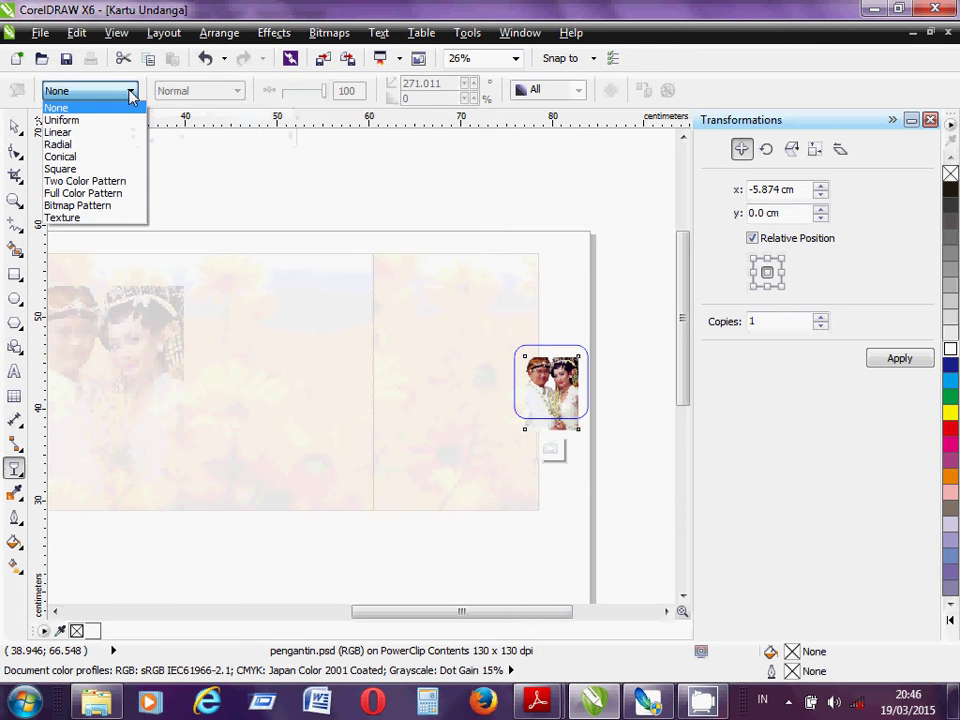
pyautogui.click(62, 120)
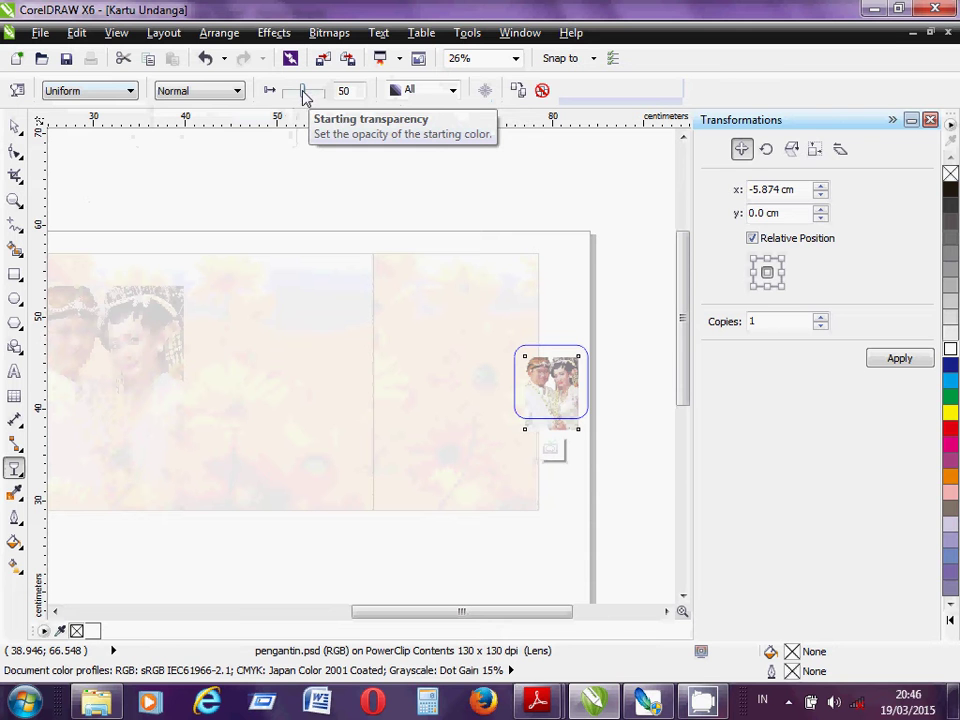
# Try starting transparency values of 29, 32, 35 and 40 on the couple photo
pyautogui.moveTo(305, 95); pyautogui.dragTo(307, 95)
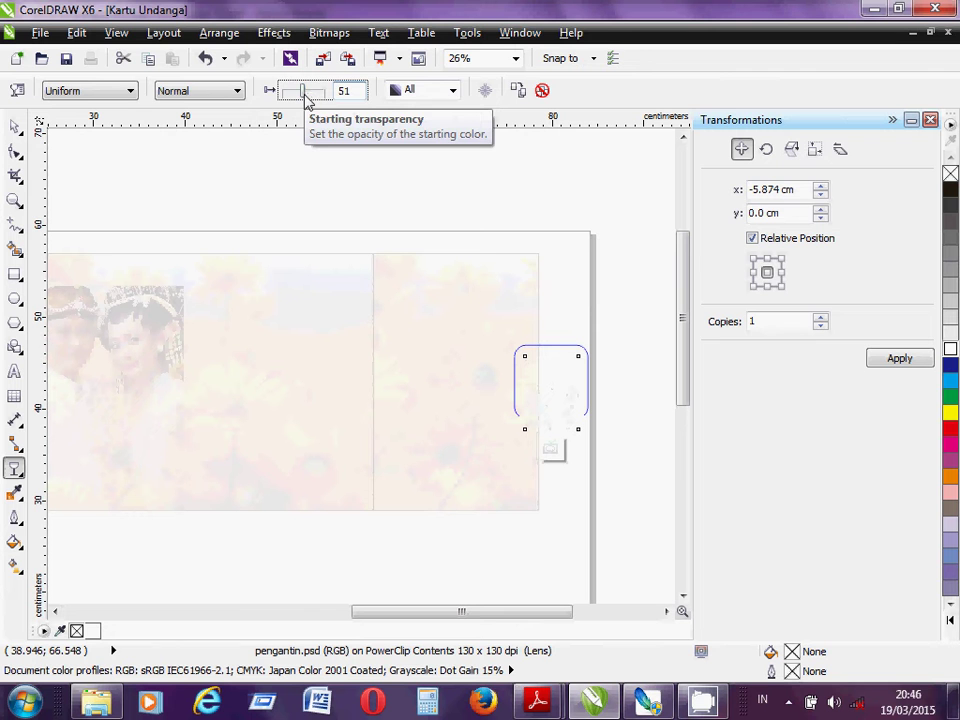
pyautogui.moveTo(305, 98); pyautogui.dragTo(298, 99)
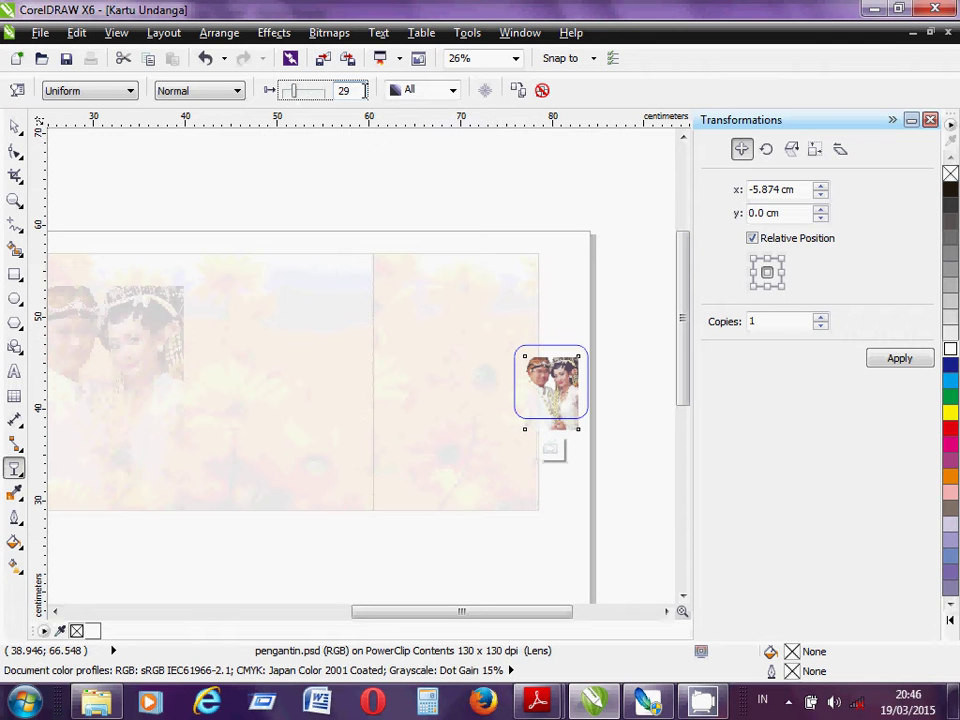
pyautogui.doubleClick(343, 91)
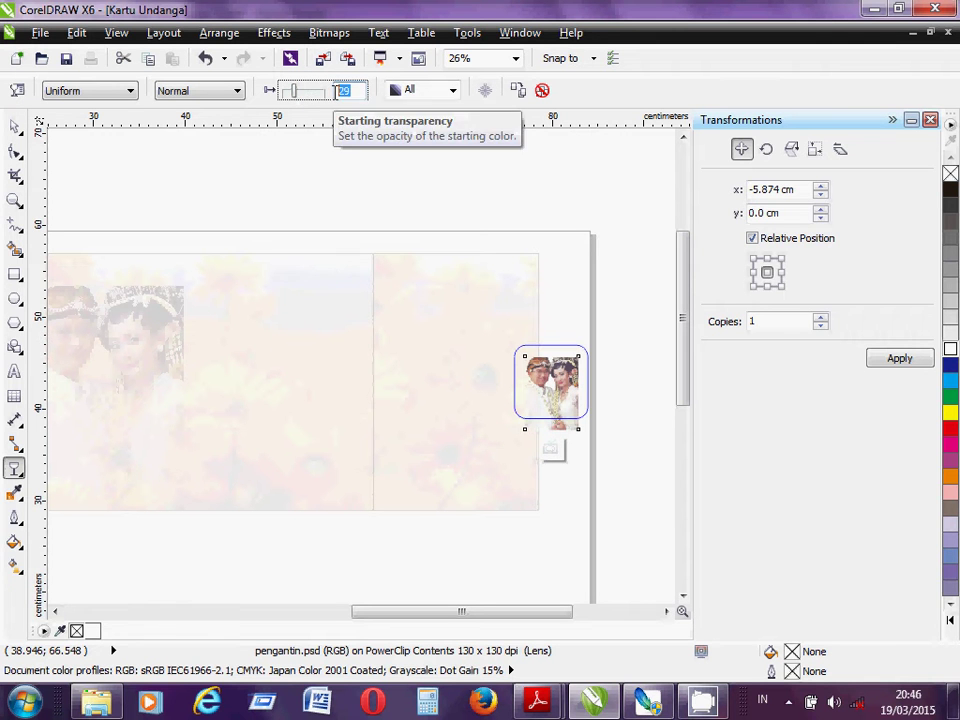
pyautogui.write('32')
pyautogui.press('Return')
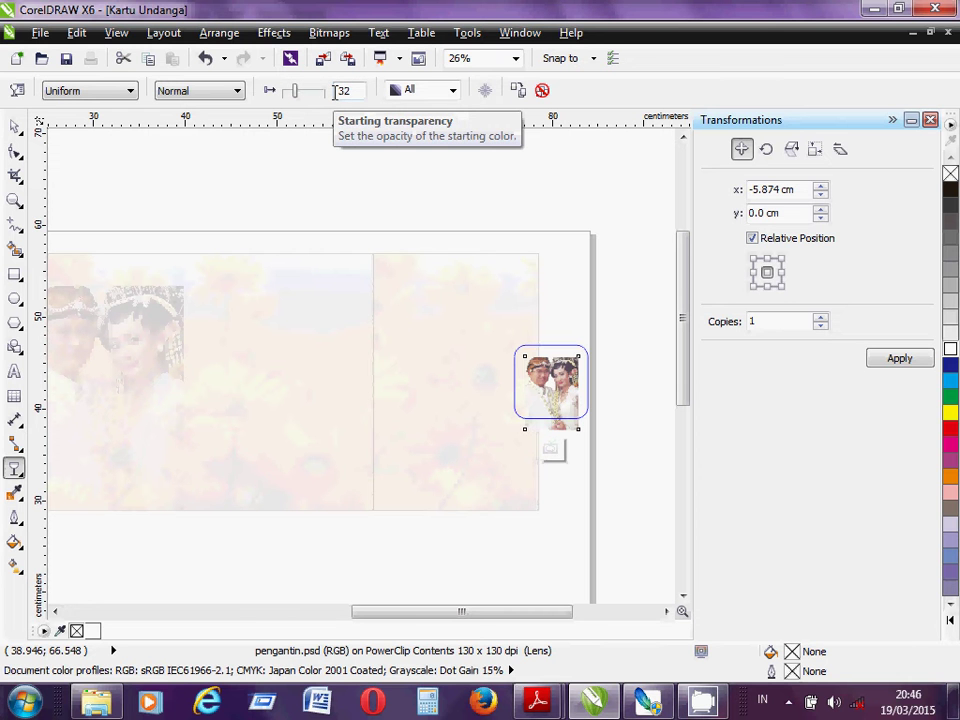
pyautogui.doubleClick(344, 91)
pyautogui.write('3')
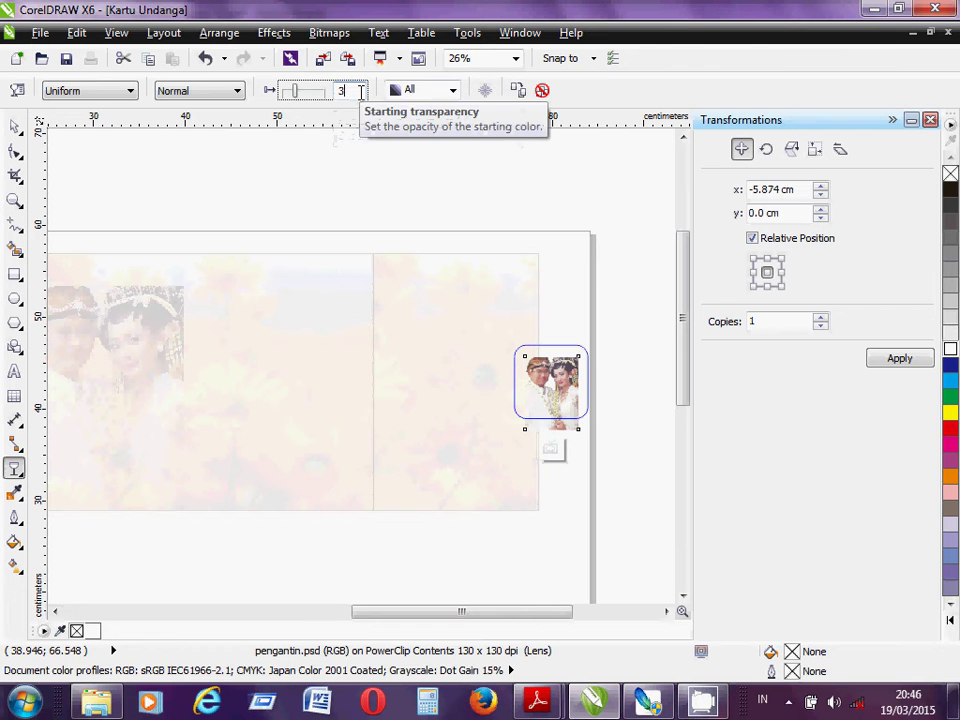
pyautogui.write('5')
pyautogui.press('Return')
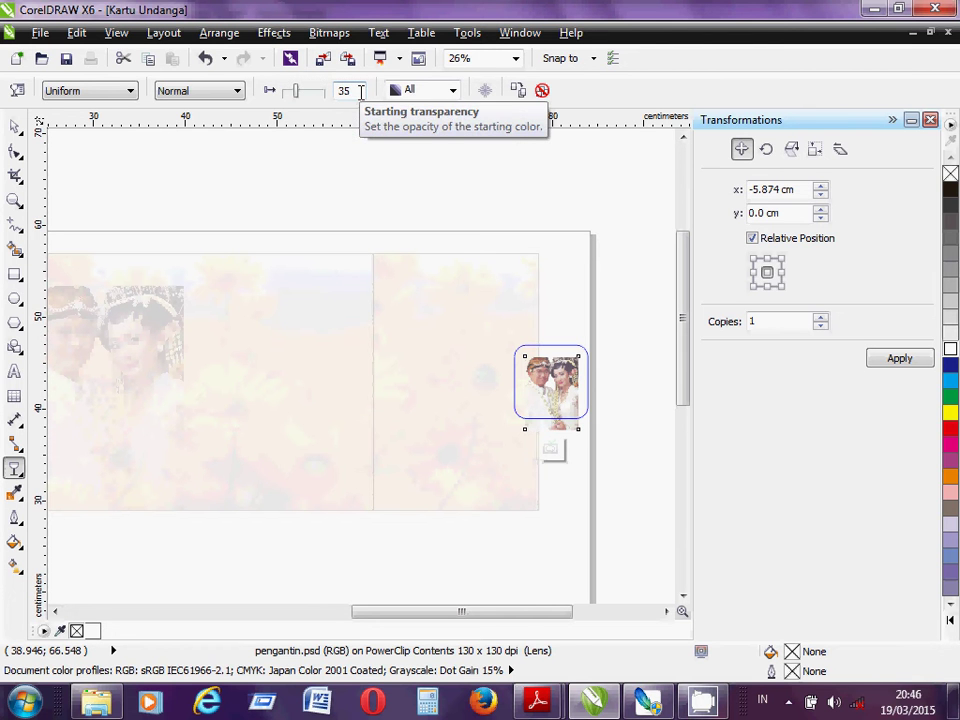
pyautogui.doubleClick(361, 91)
pyautogui.write('4')
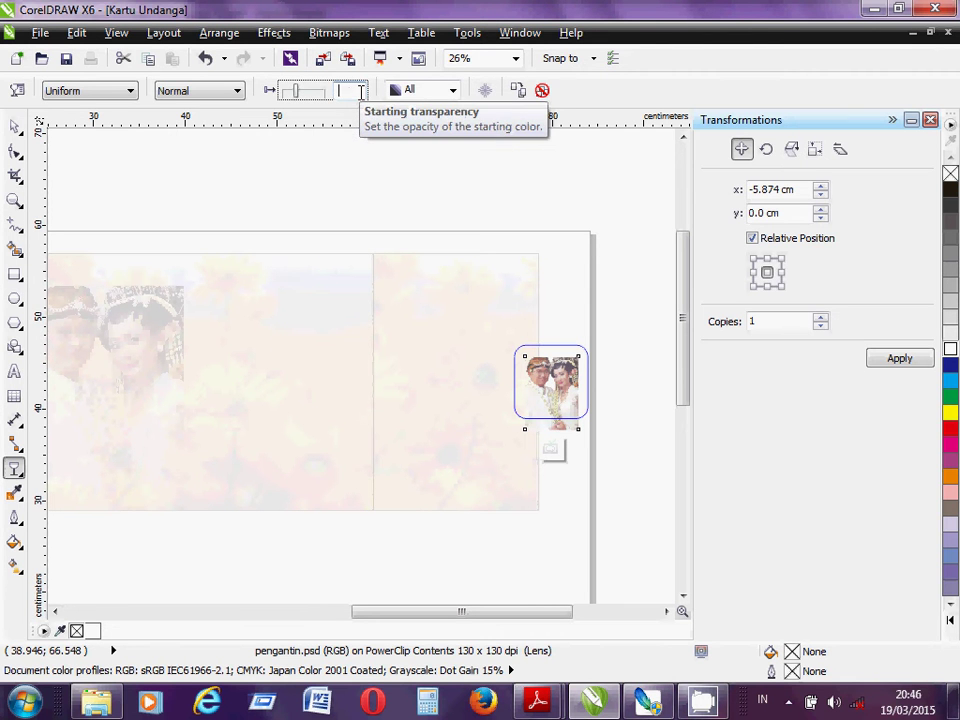
pyautogui.write('9')
pyautogui.press('BackSpace')
pyautogui.write('0')
pyautogui.press('Return')
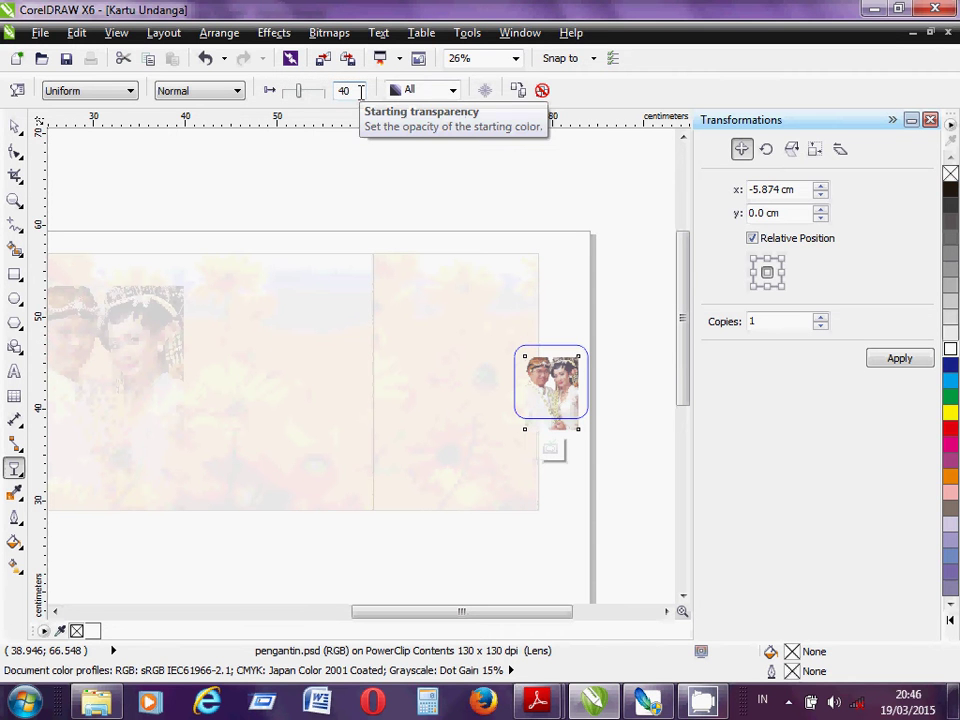
# Set the couple photo's starting transparency to 60
pyautogui.click(361, 91)
pyautogui.press('BackSpace')
pyautogui.press('BackSpace')
pyautogui.write('60')
pyautogui.press('Return')
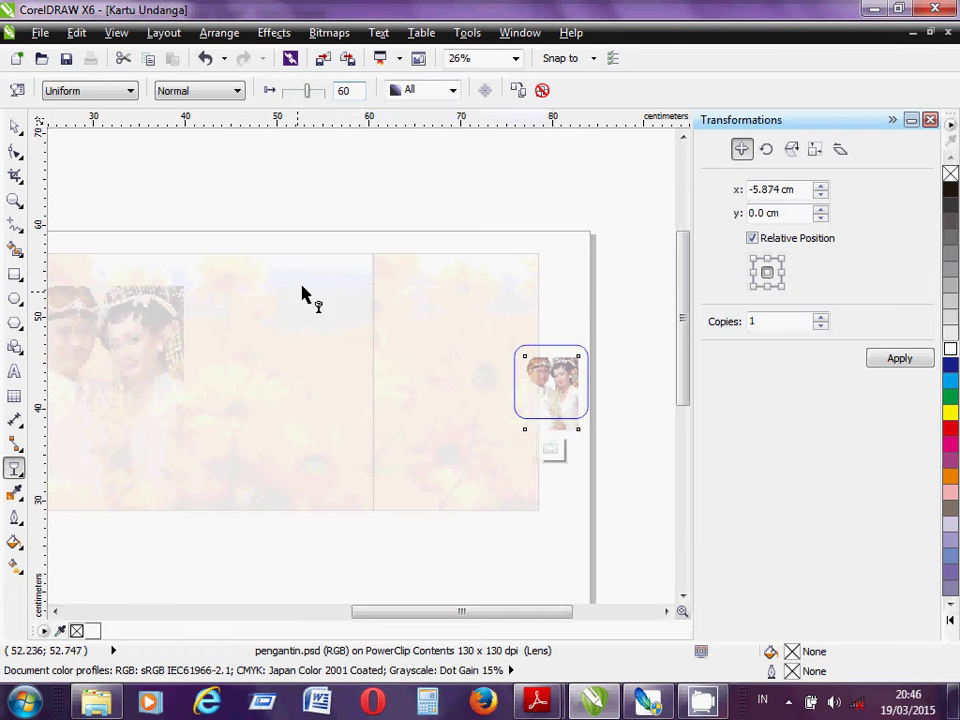
# Finish editing the rounded rectangle's PowerClip contents and deselect it
pyautogui.click(565, 240)
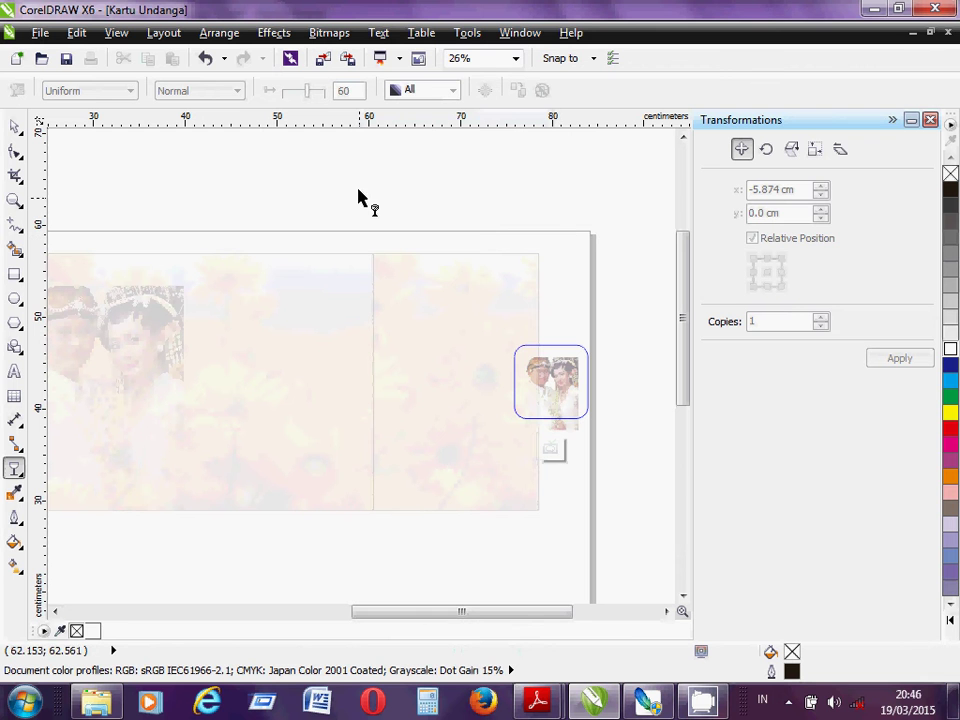
pyautogui.click(551, 385)
pyautogui.rightClick(551, 385)
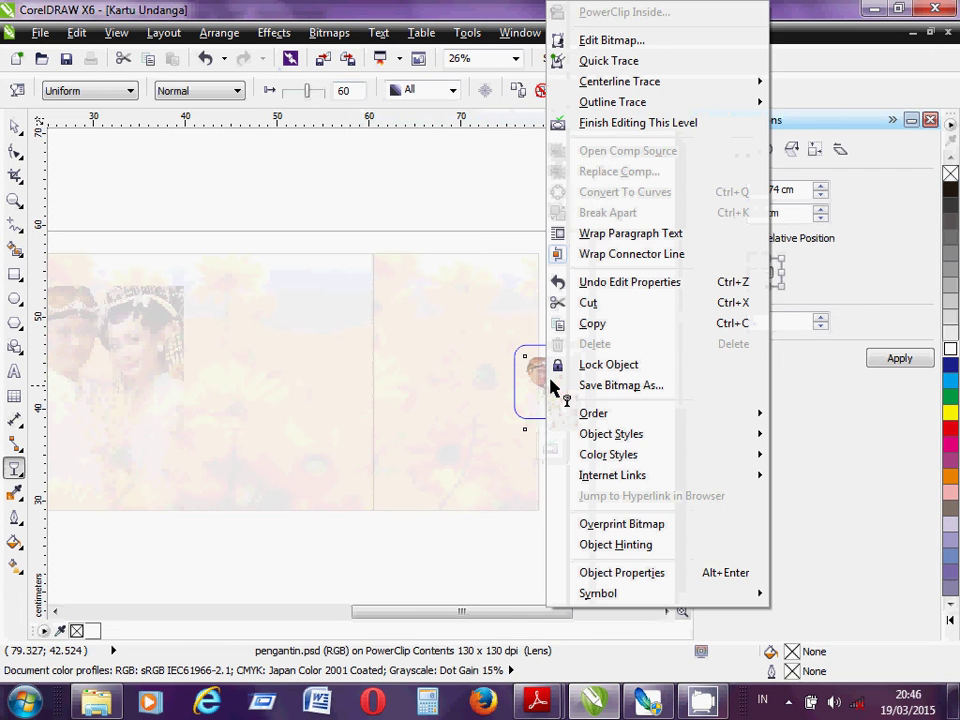
pyautogui.click(612, 124)
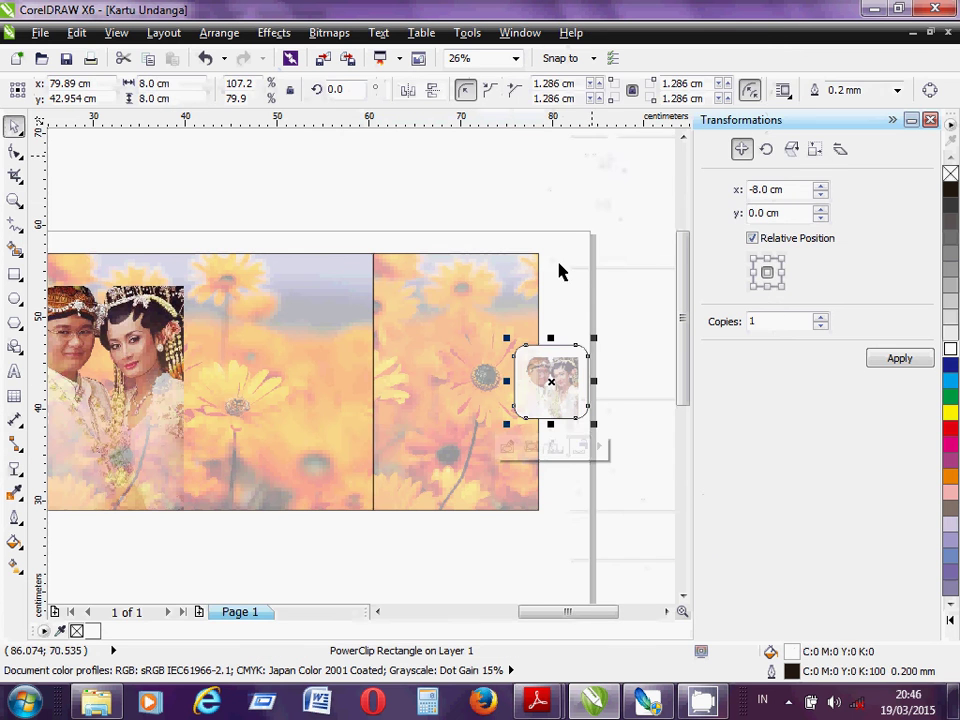
pyautogui.click(581, 279)
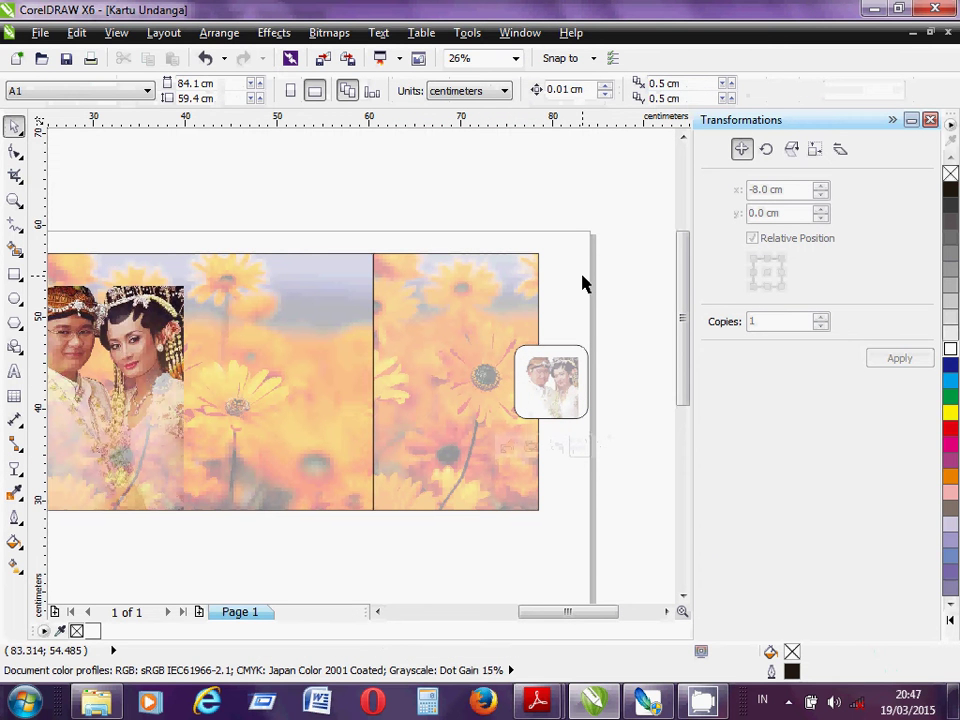
# Check the instructions in the Adobe Reader PDF and add the artistic text "M" in the rounded rectangle's upper-left area
pyautogui.hotkey('alt', 'Tab')
pyautogui.hotkey('alt', 'Tab')
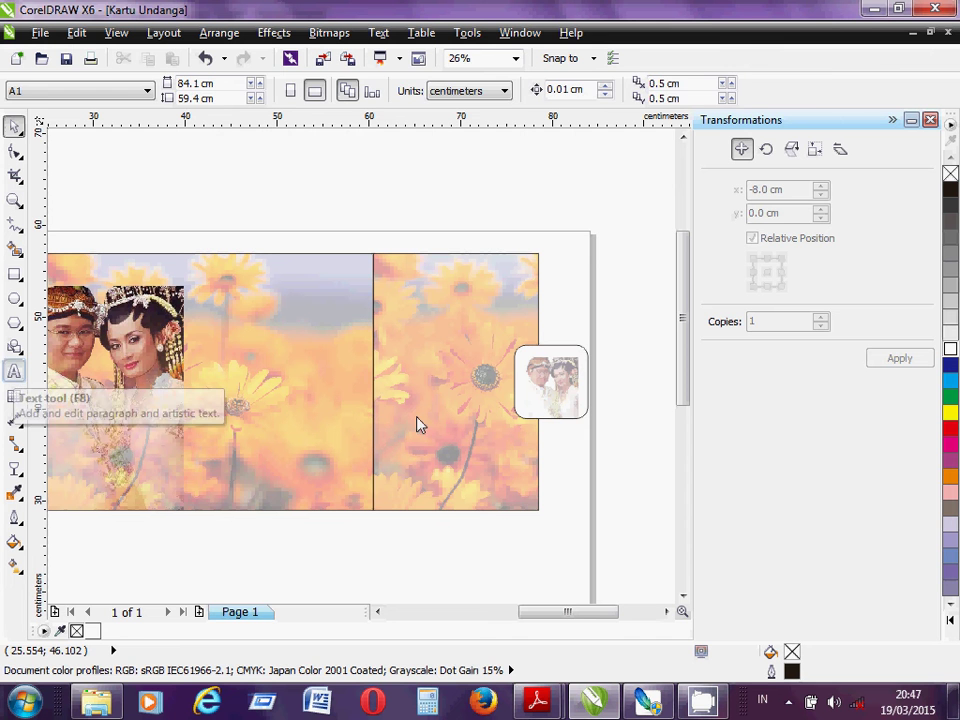
pyautogui.press('F8')
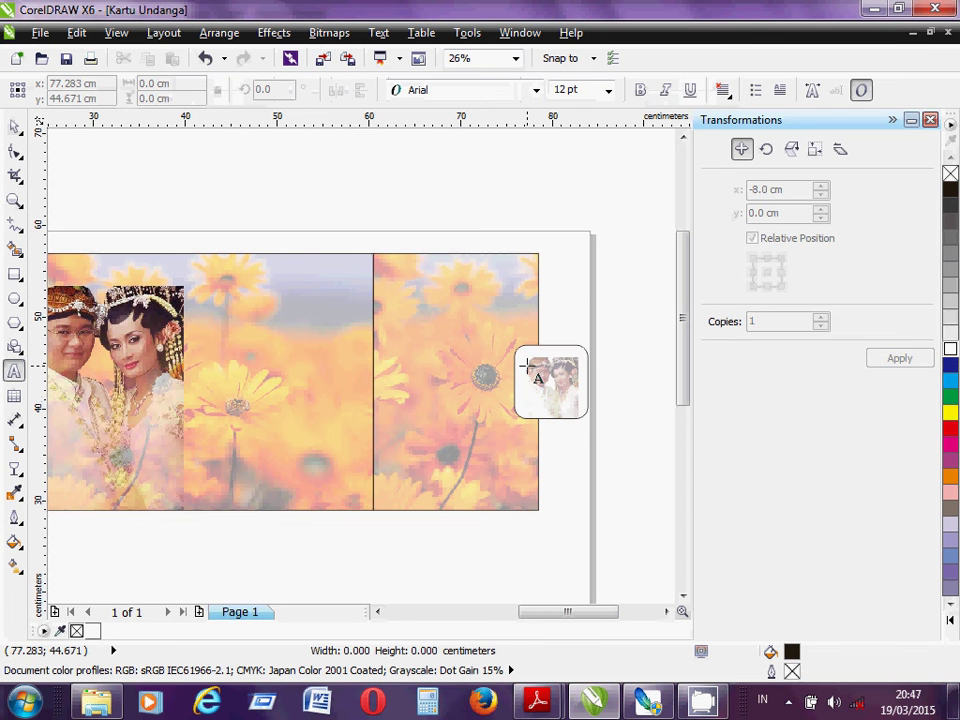
pyautogui.click(526, 366)
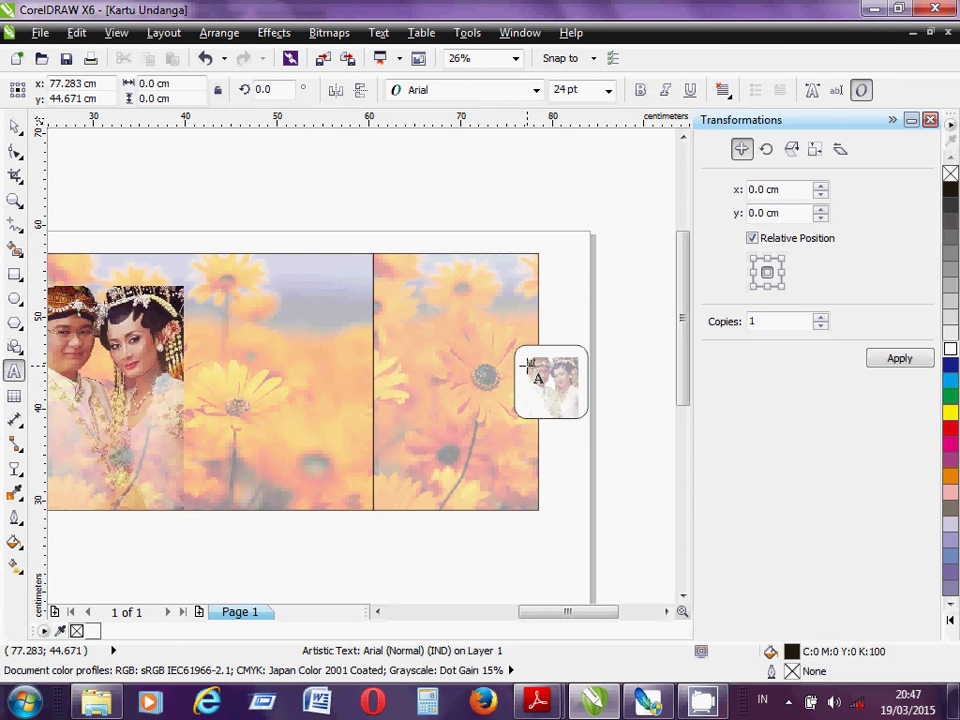
pyautogui.write('A')
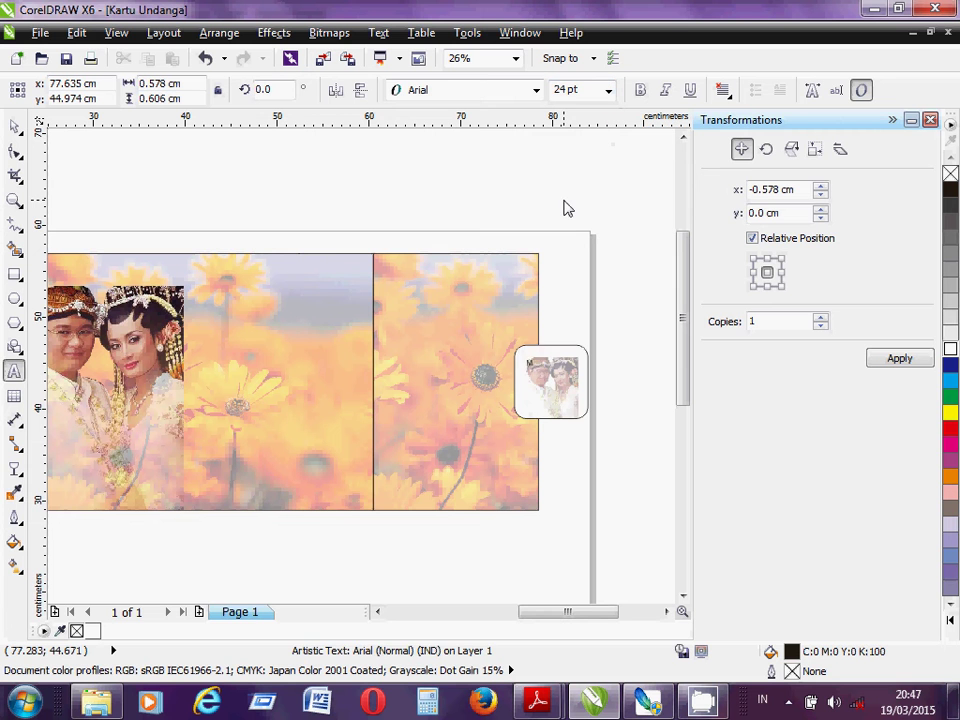
pyautogui.click(16, 126)
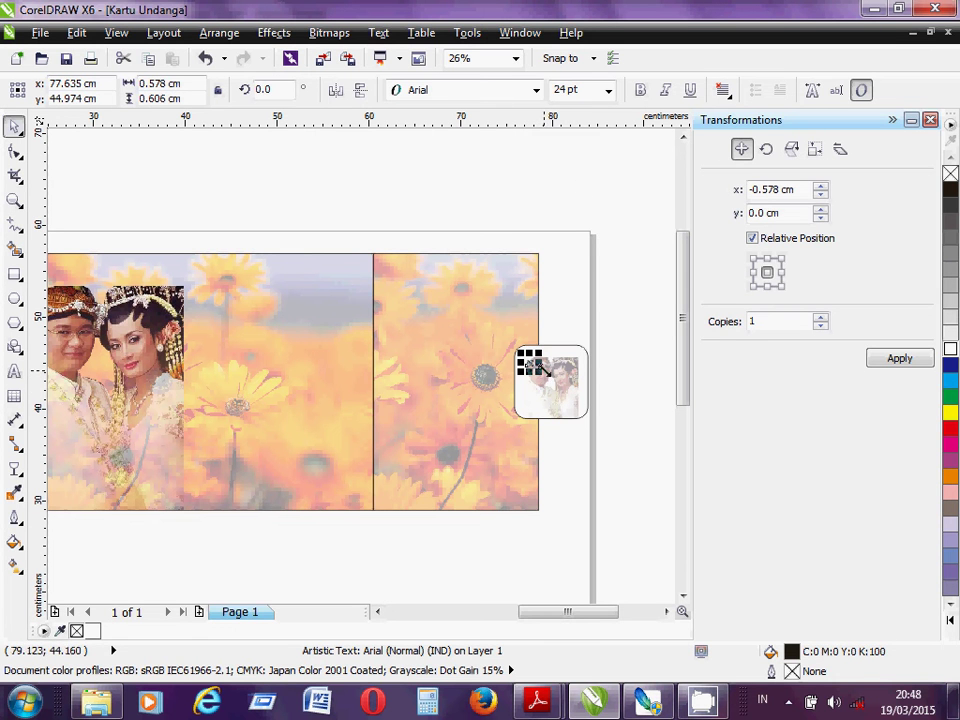
# Enlarge the letter M on the rounded rectangle to 72 pt and set its font to Lucida Calligraphy
pyautogui.moveTo(540, 372)
pyautogui.mouseDown()
pyautogui.moveTo(564, 400)
pyautogui.moveTo(545, 382)
pyautogui.mouseUp()
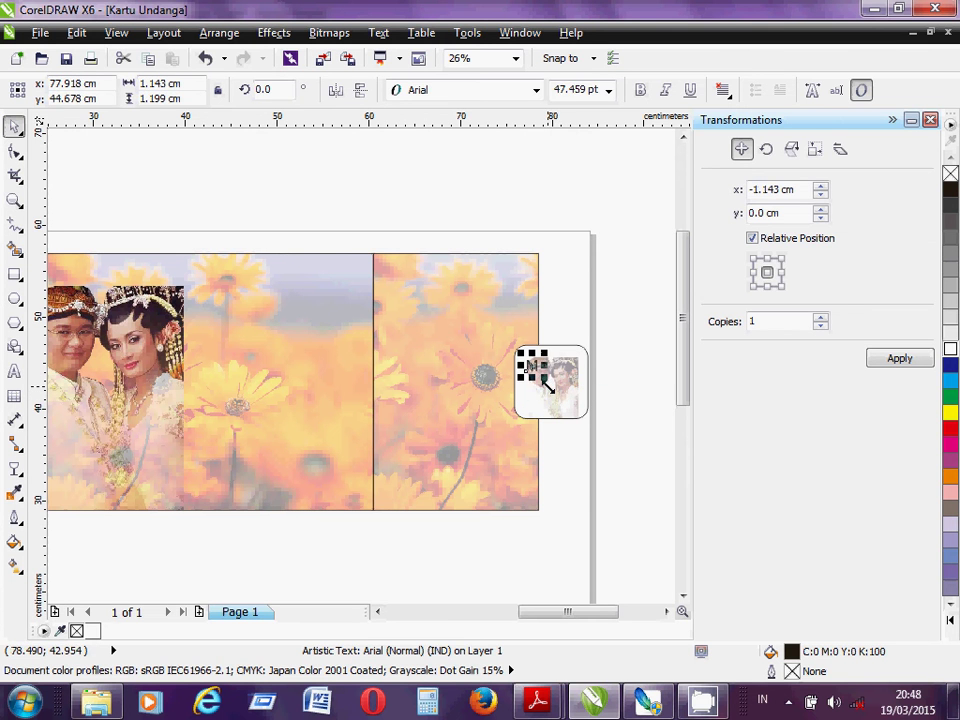
pyautogui.click(609, 91)
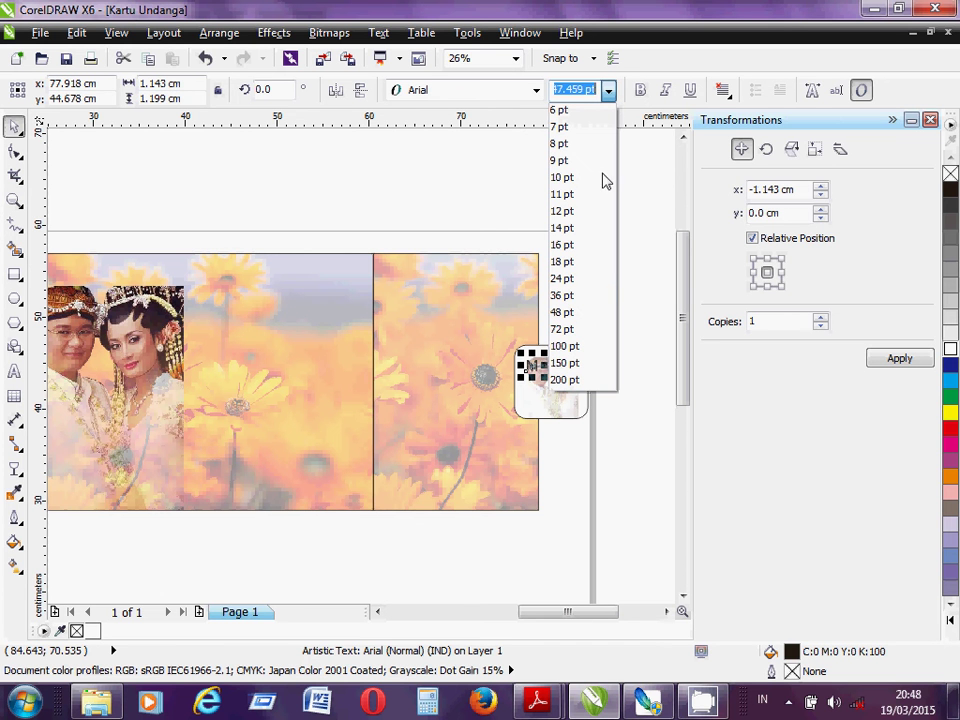
pyautogui.click(590, 322)
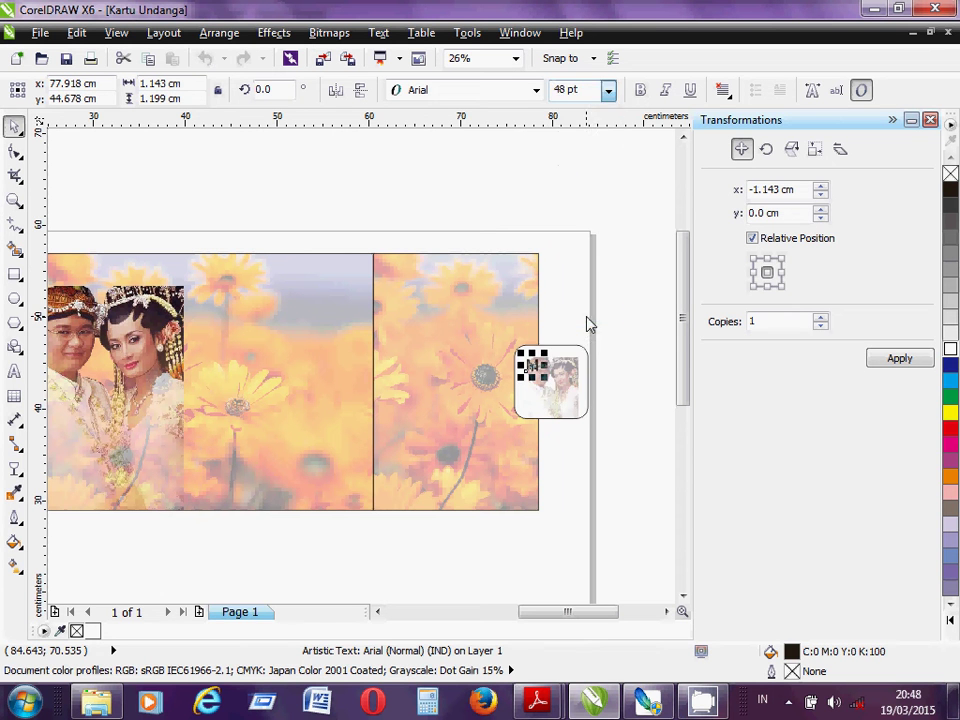
pyautogui.click(609, 95)
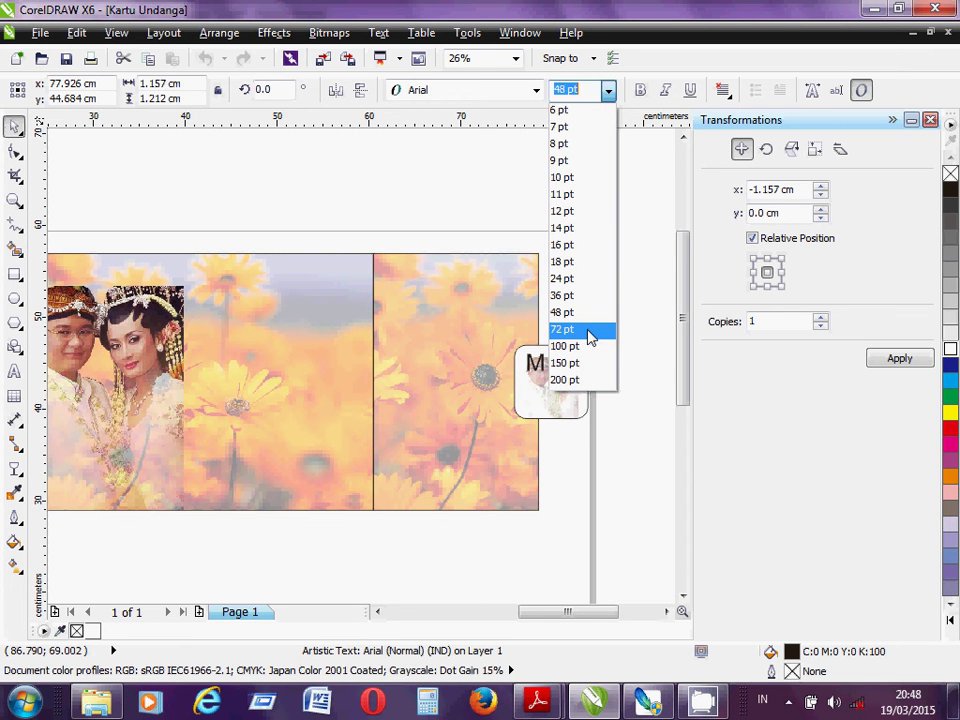
pyautogui.click(589, 330)
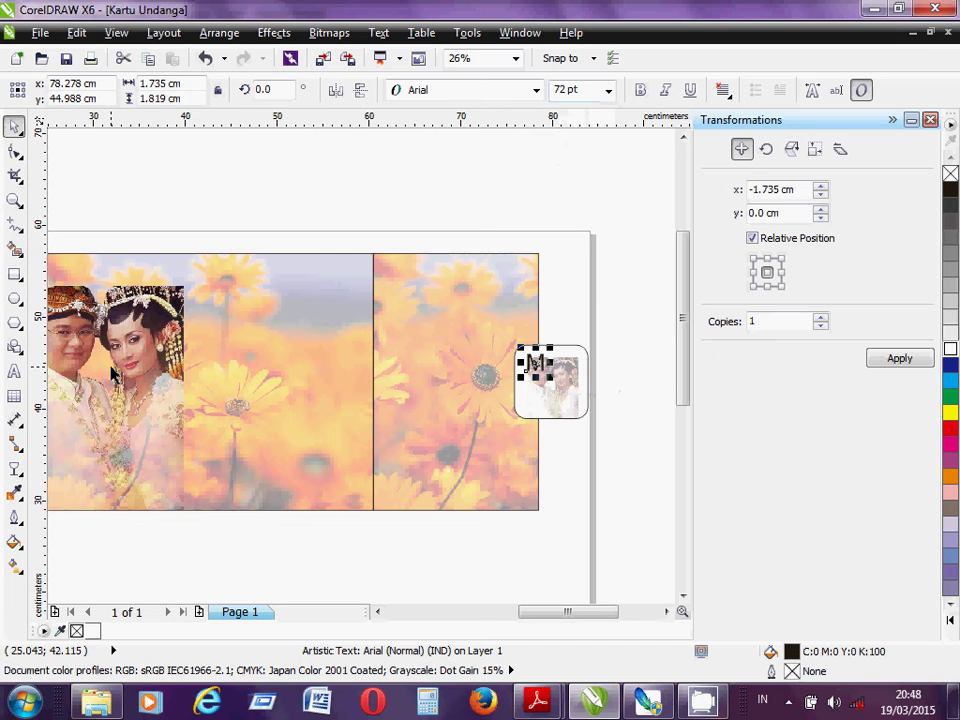
pyautogui.click(537, 90)
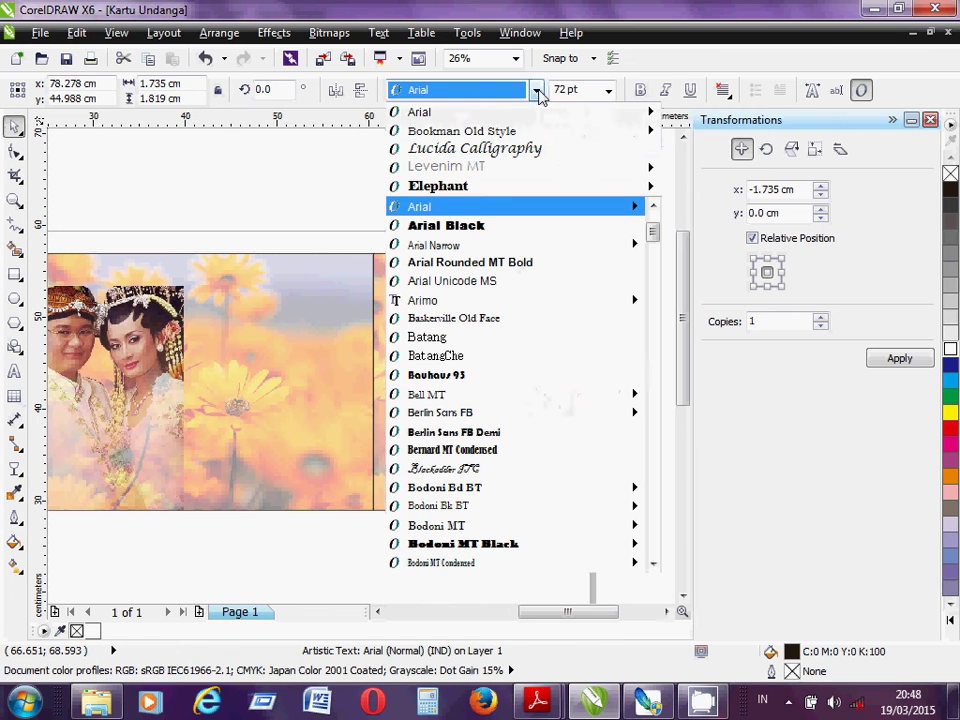
pyautogui.click(537, 152)
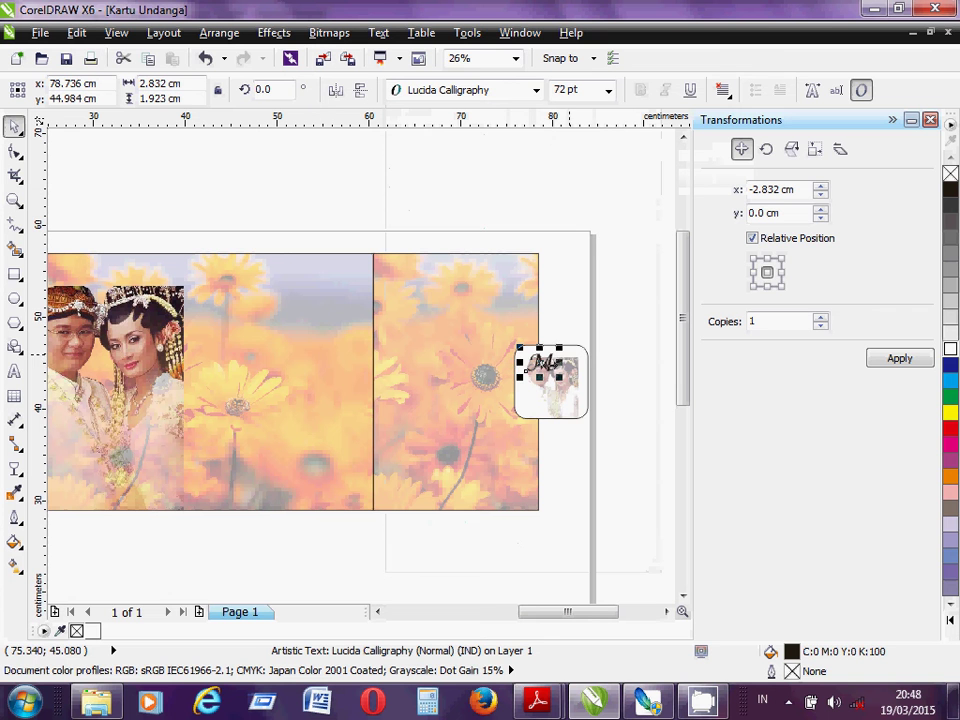
# Position the letter M in the upper-left area of the rounded rectangle, slightly overlapping the groom's head
pyautogui.moveTo(509, 362); pyautogui.dragTo(544, 367)
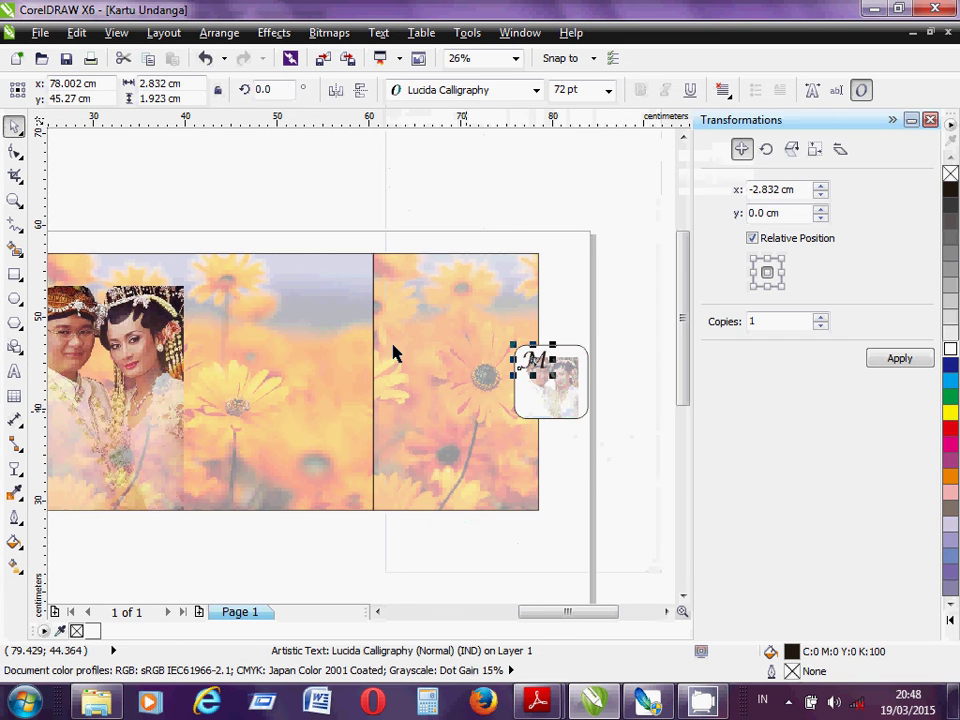
pyautogui.click(15, 199)
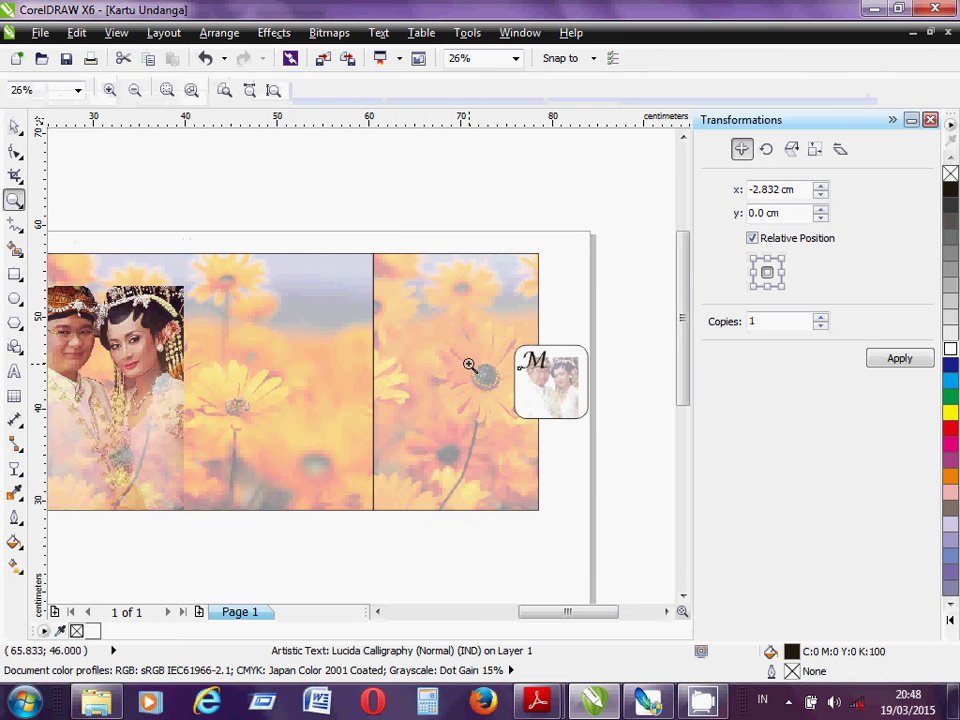
pyautogui.click(545, 372)
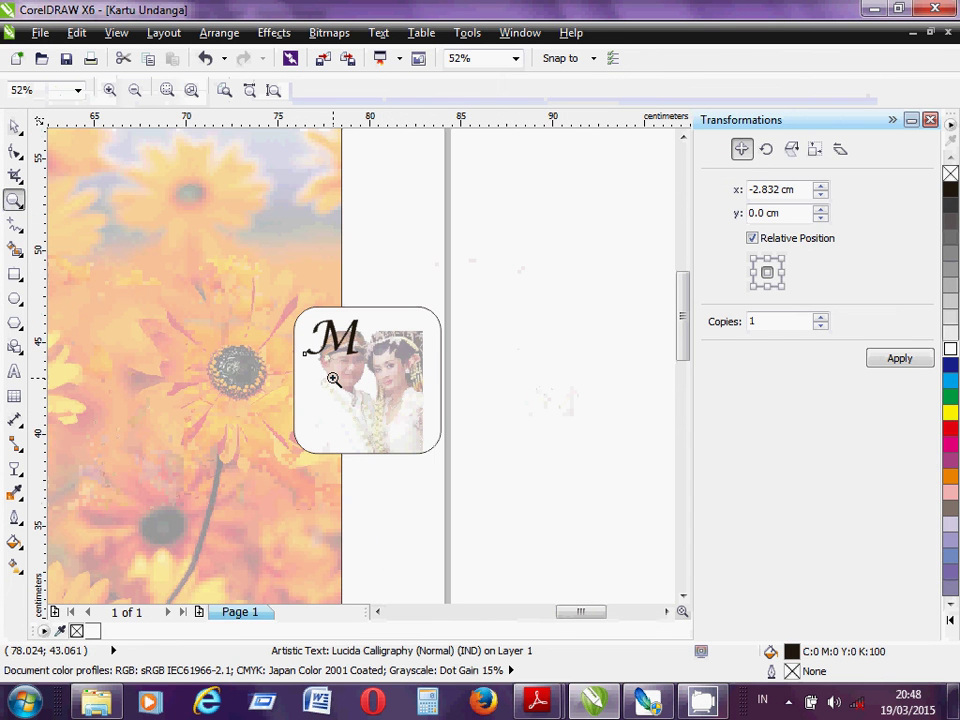
pyautogui.click(333, 378)
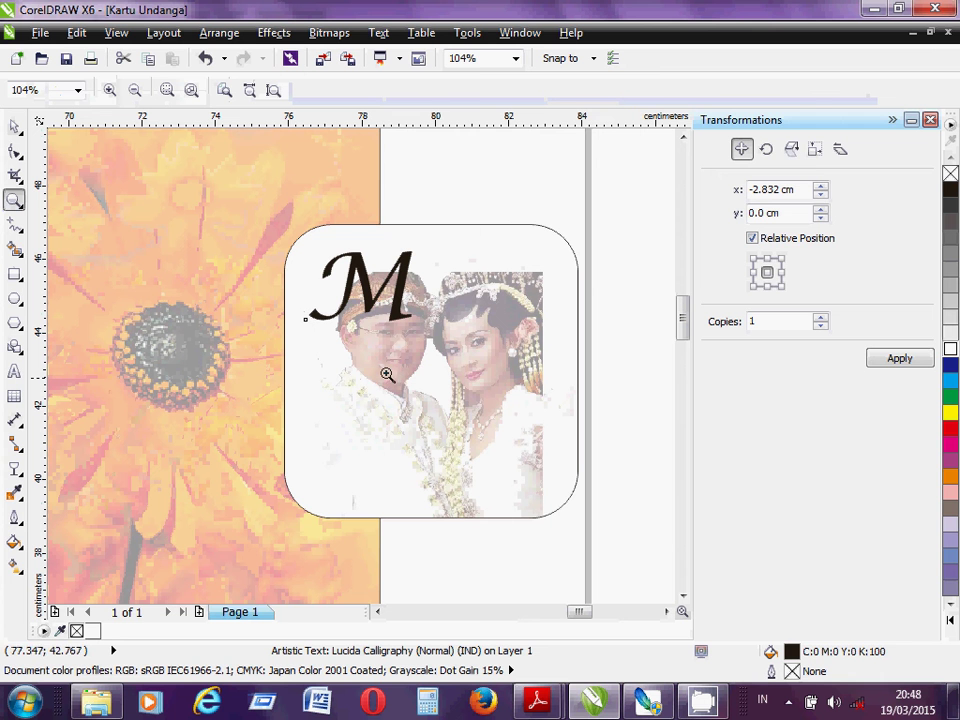
pyautogui.click(14, 125)
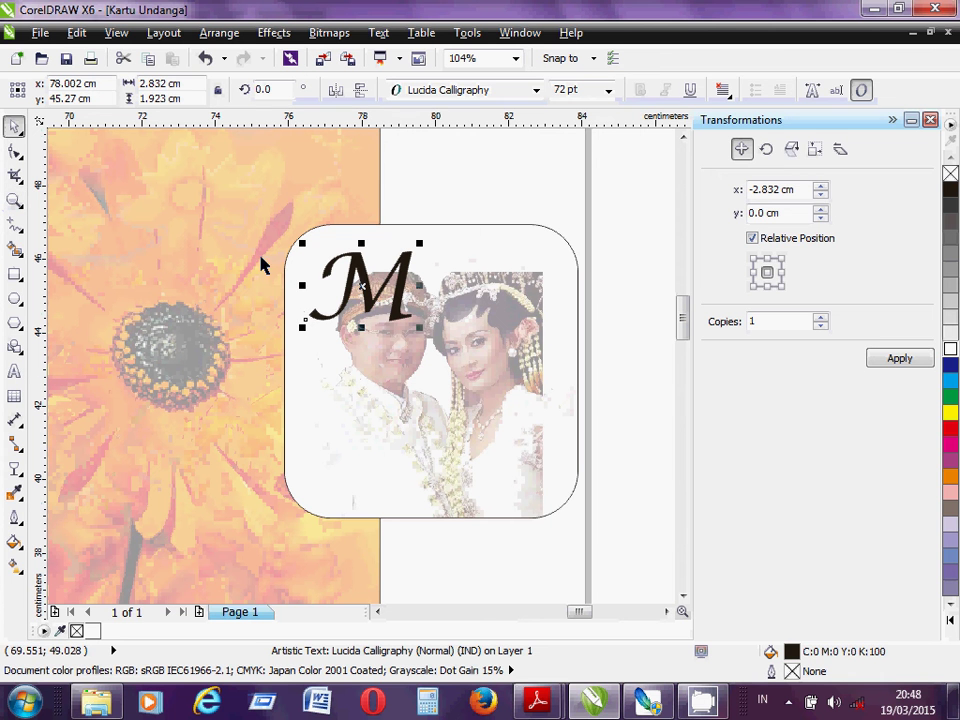
pyautogui.moveTo(381, 290); pyautogui.dragTo(381, 301)
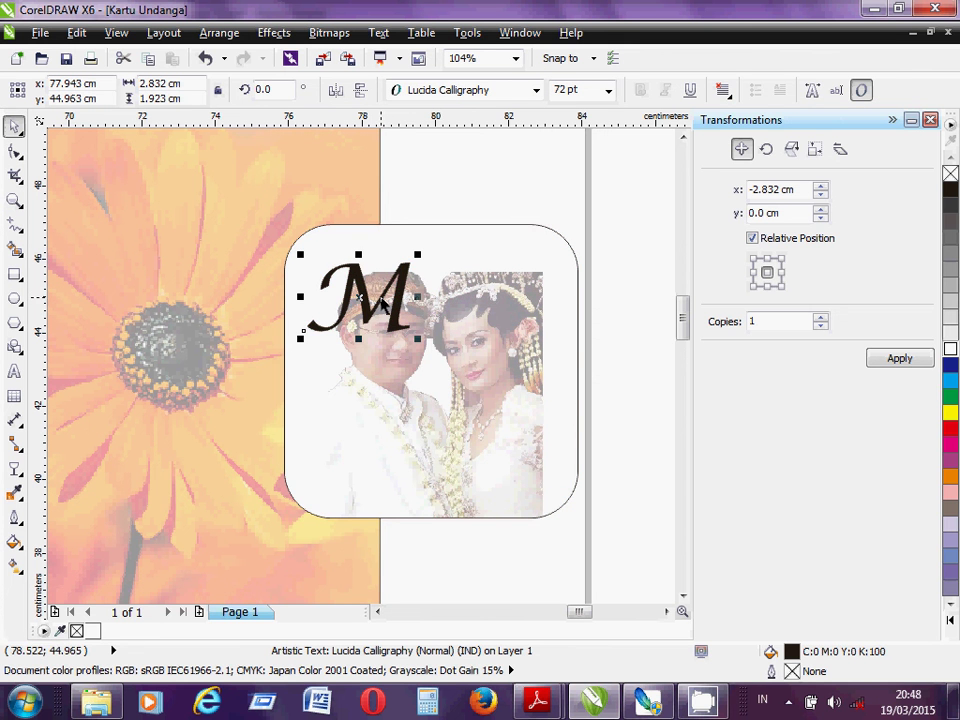
pyautogui.moveTo(385, 305)
pyautogui.mouseDown()
pyautogui.moveTo(519, 413)
pyautogui.moveTo(380, 330)
pyautogui.moveTo(371, 302)
pyautogui.mouseUp()
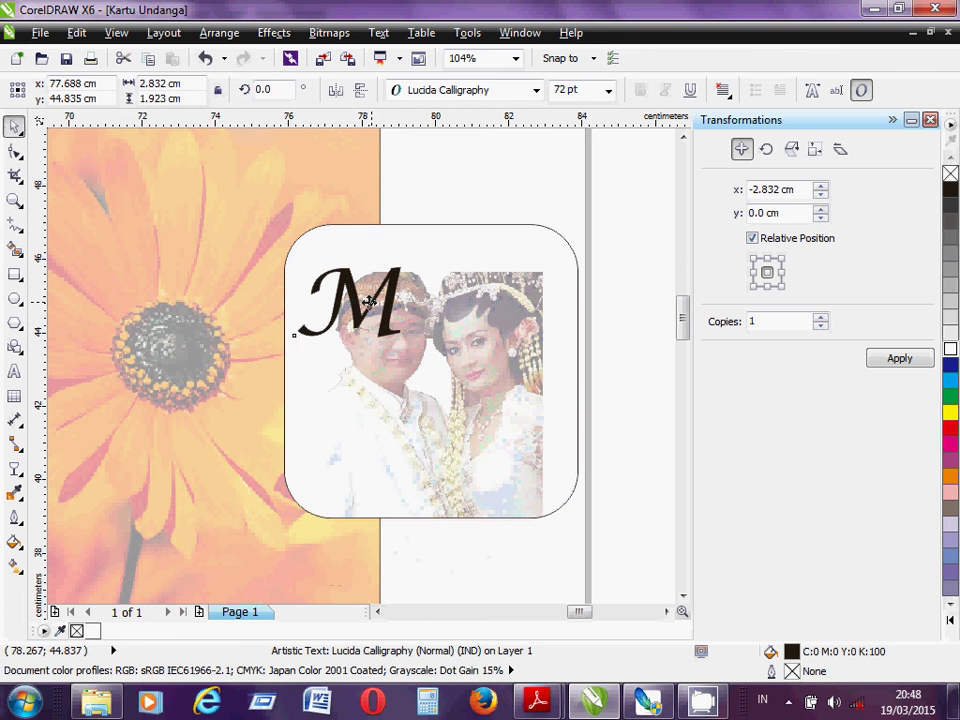
pyautogui.moveTo(371, 302)
pyautogui.mouseDown()
pyautogui.moveTo(418, 368)
pyautogui.moveTo(414, 384)
pyautogui.moveTo(450, 383)
pyautogui.moveTo(361, 286)
pyautogui.moveTo(371, 294)
pyautogui.mouseUp()
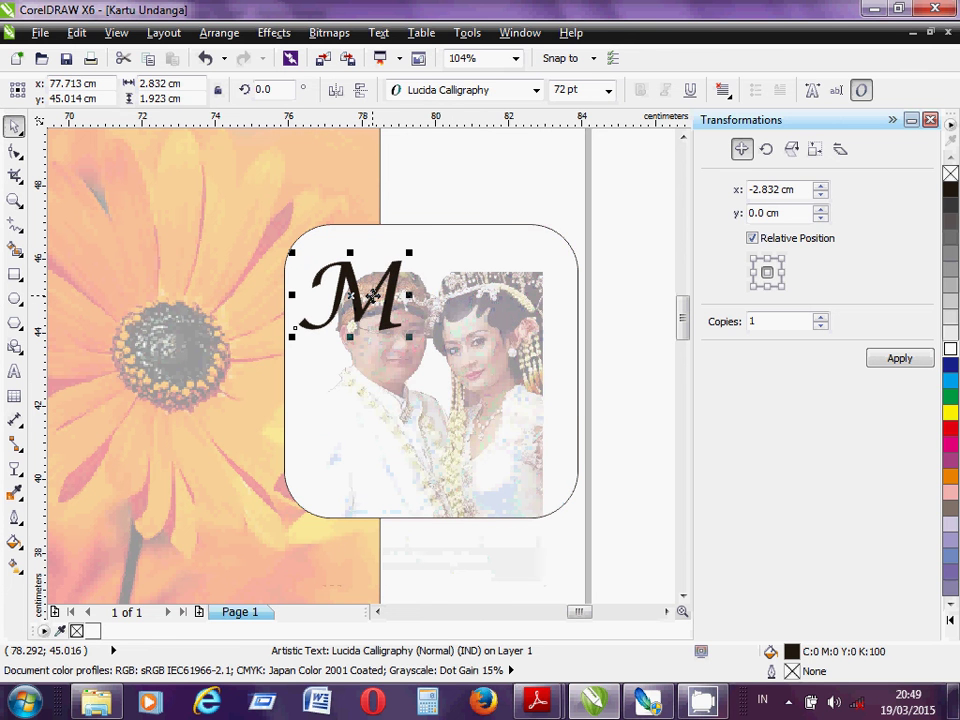
# Copy the letter M and place the duplicate in the rounded rectangle's lower-right area
pyautogui.rightClick(371, 294)
pyautogui.click(448, 171)
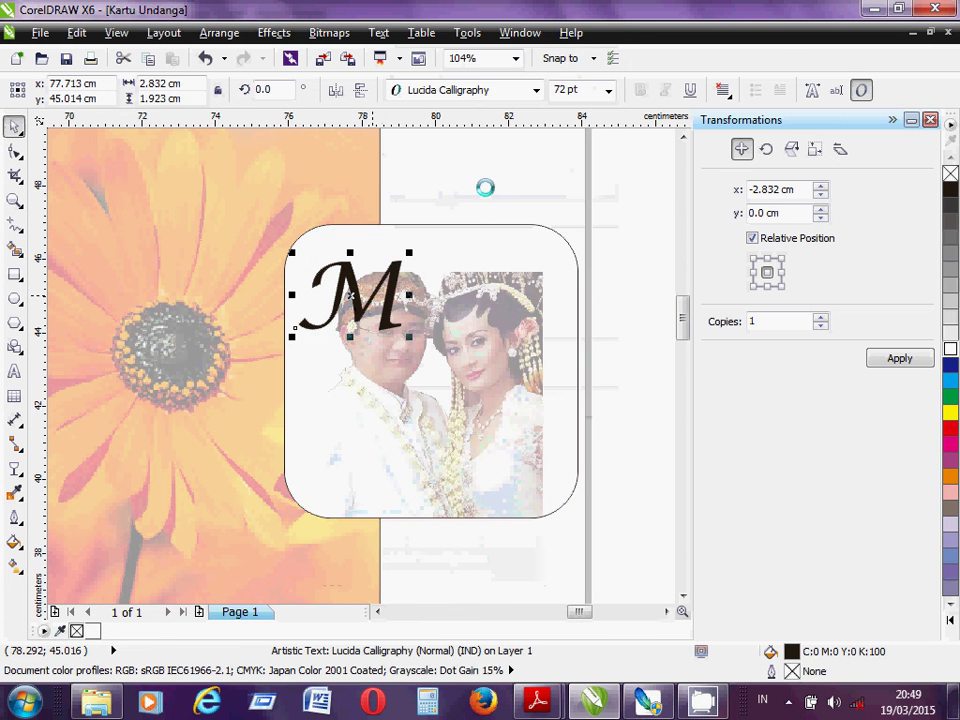
pyautogui.click(487, 187)
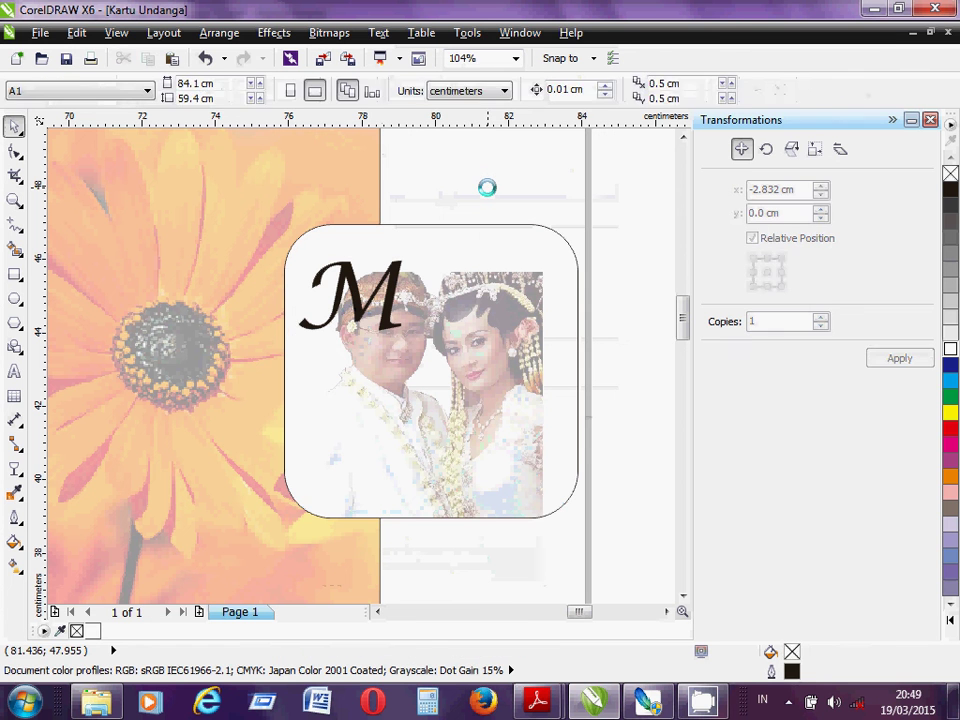
pyautogui.click(380, 312)
pyautogui.moveTo(378, 308); pyautogui.dragTo(505, 448)
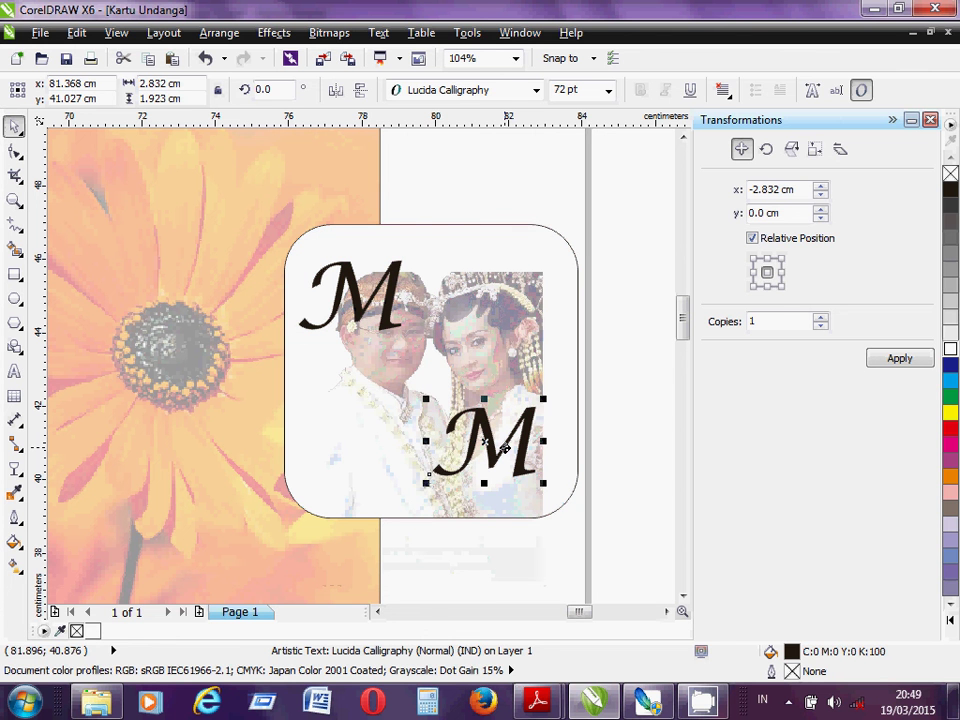
# Change the text of the lower-right letter to N and deselect it
pyautogui.click(14, 371)
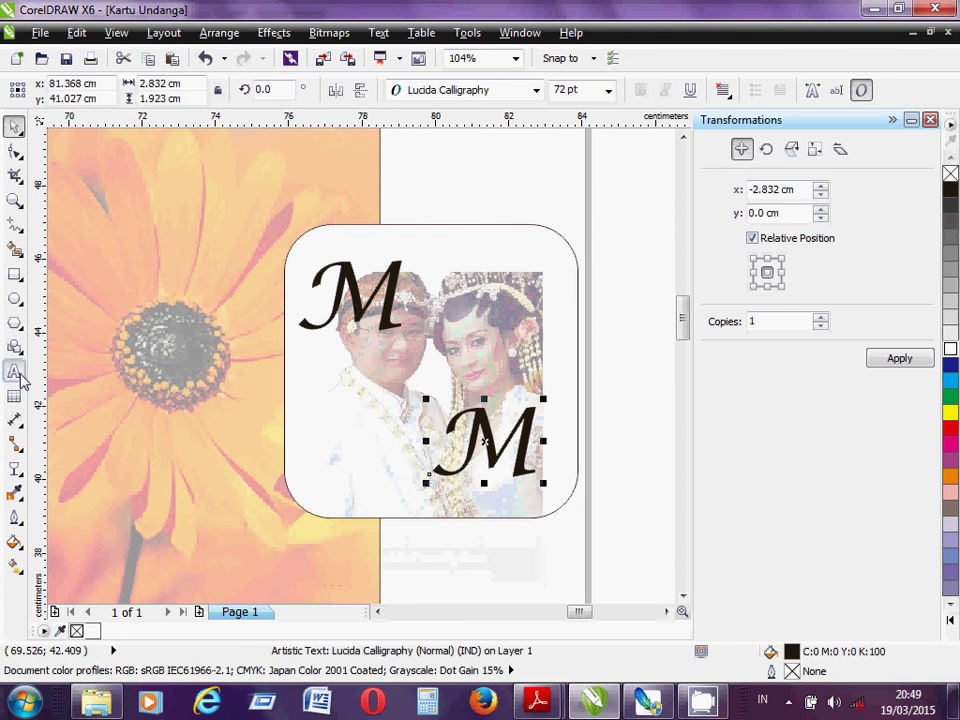
pyautogui.press('BackSpace')
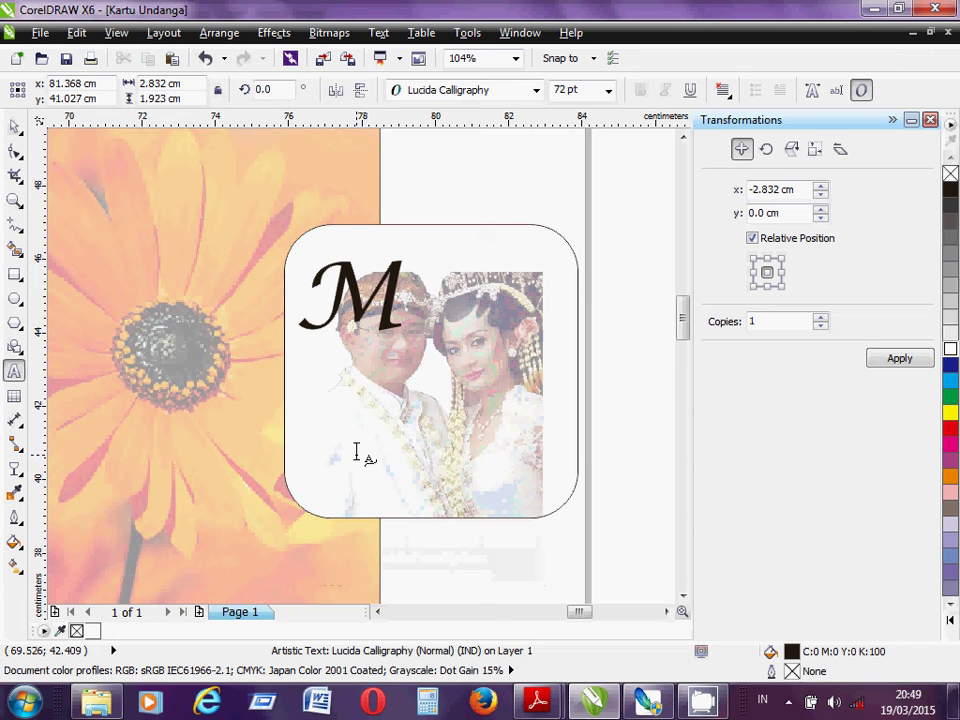
pyautogui.write('N')
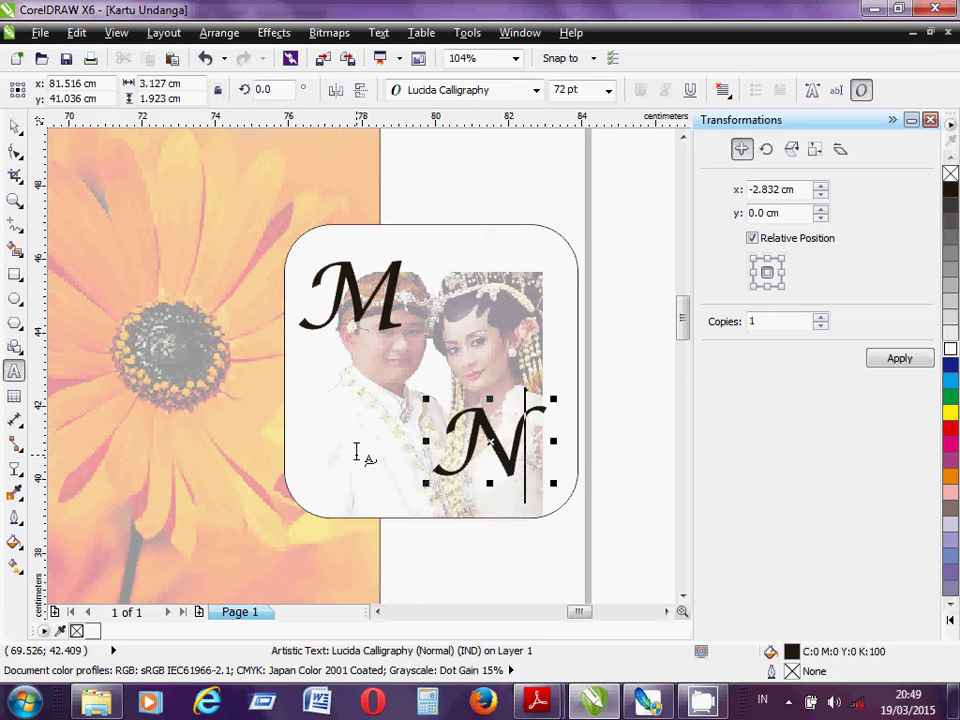
pyautogui.click(14, 126)
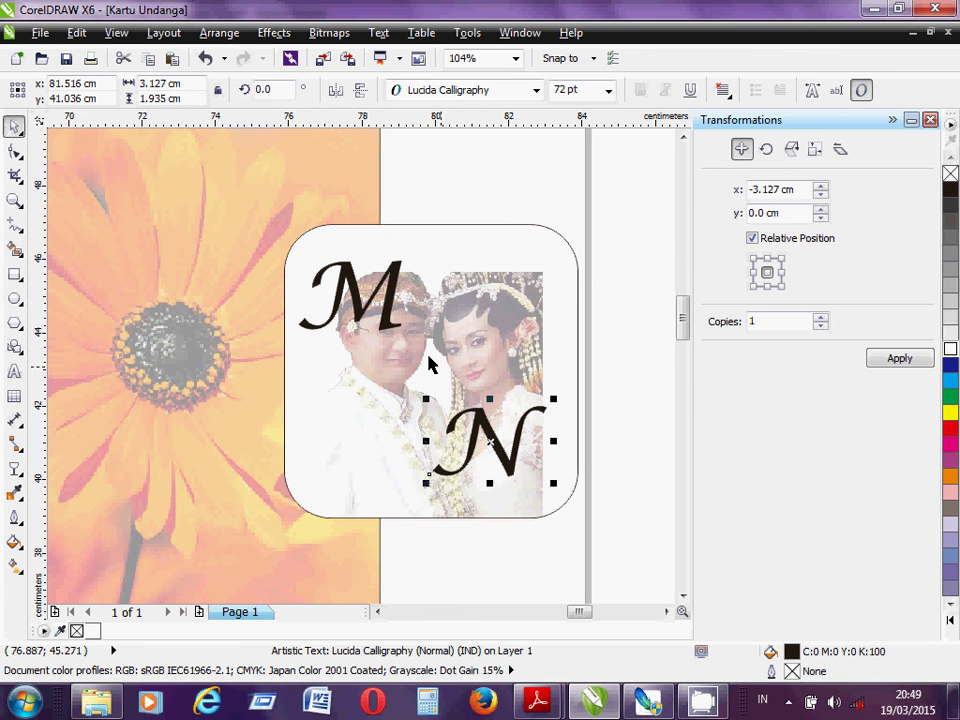
pyautogui.click(486, 206)
# Place another copy of the letter M between the two initials and change its text to "&"
pyautogui.click(409, 338)
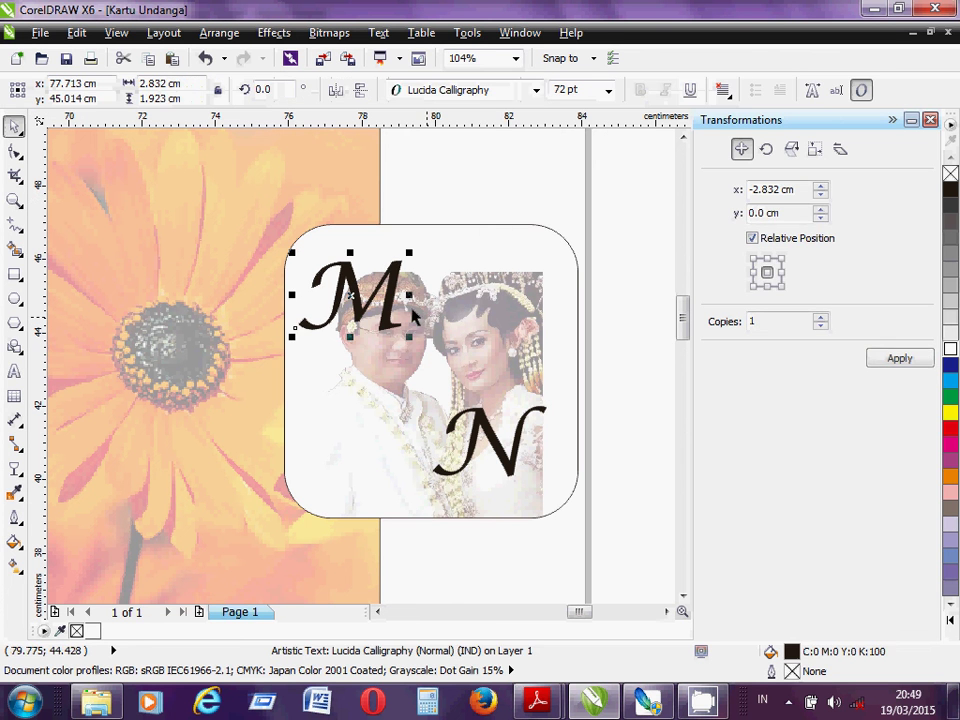
pyautogui.moveTo(409, 338); pyautogui.dragTo(473, 412)
pyautogui.click(14, 371)
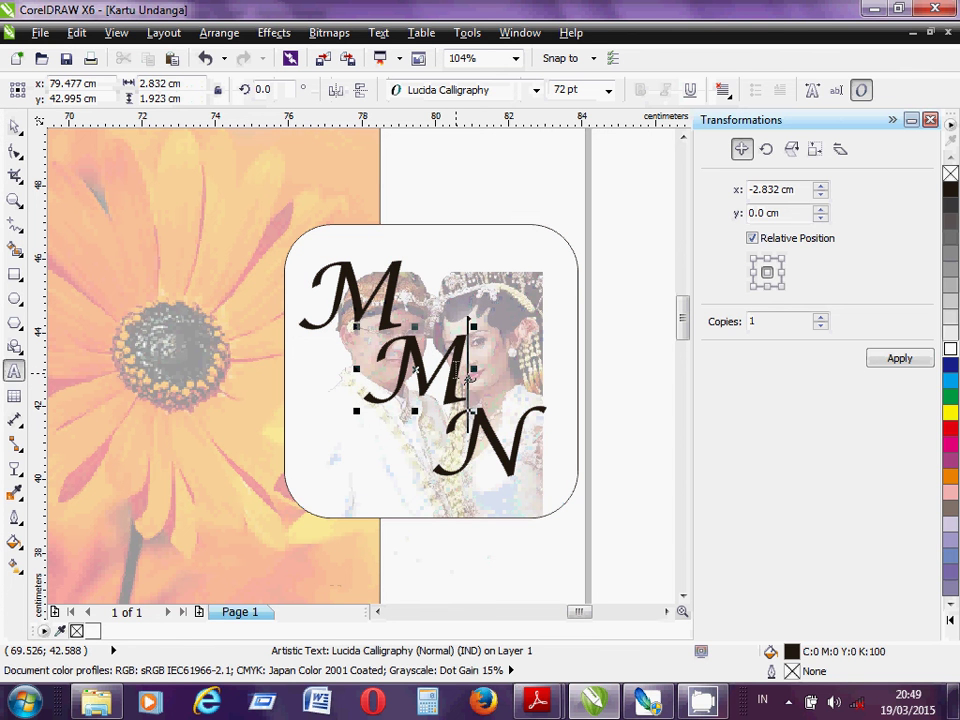
pyautogui.press('BackSpace')
pyautogui.write('&')
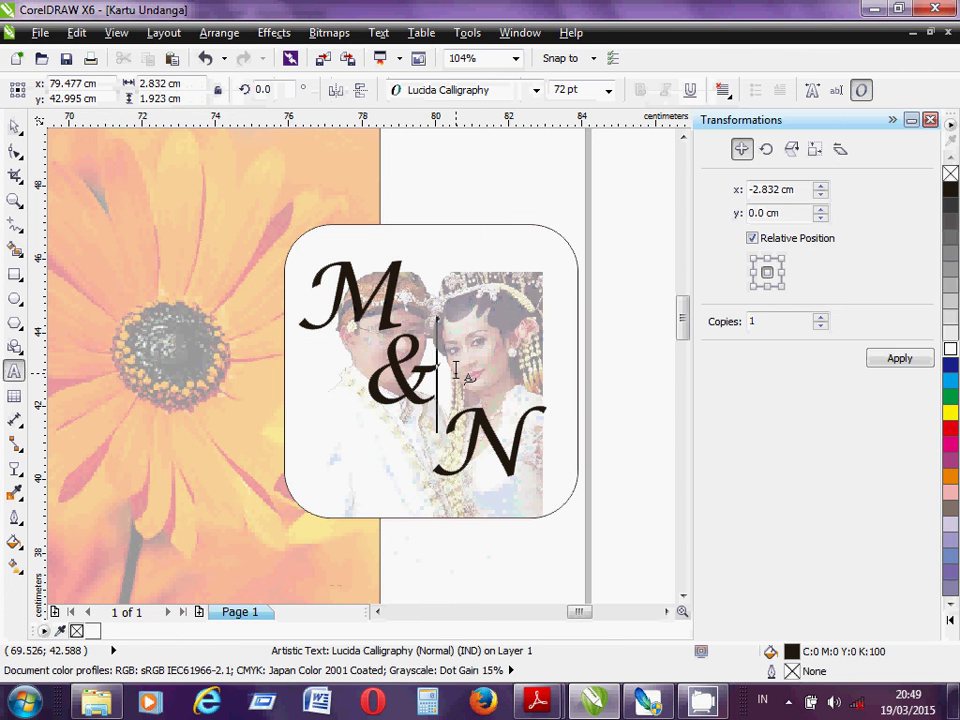
pyautogui.click(14, 126)
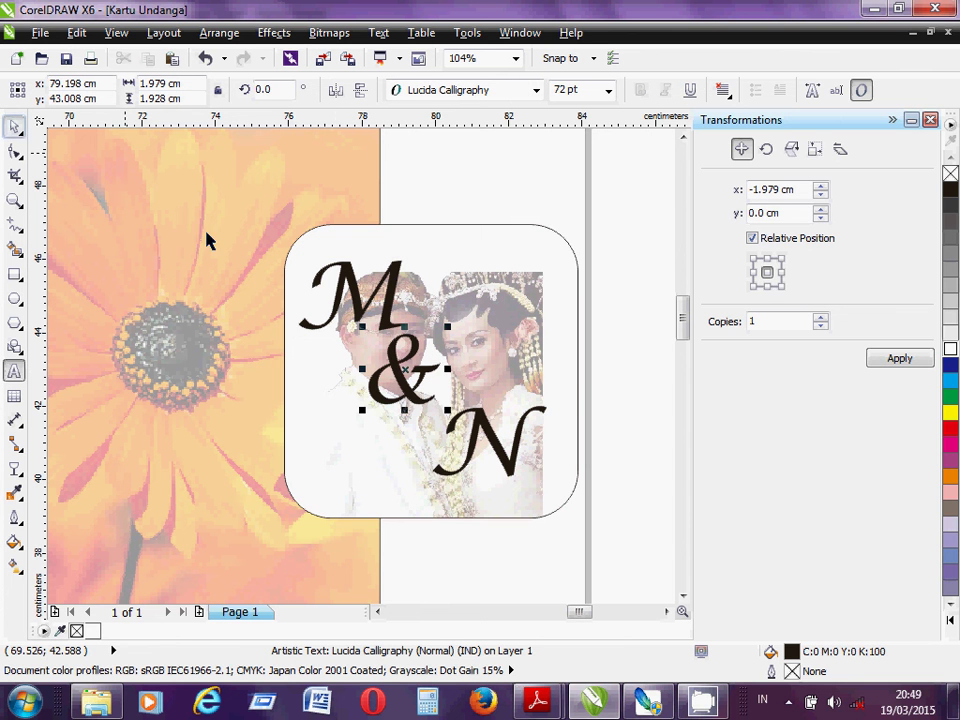
# Move the ampersand to the centre of the rounded rectangle and set its font size to 48 pt
pyautogui.moveTo(404, 372); pyautogui.dragTo(428, 371)
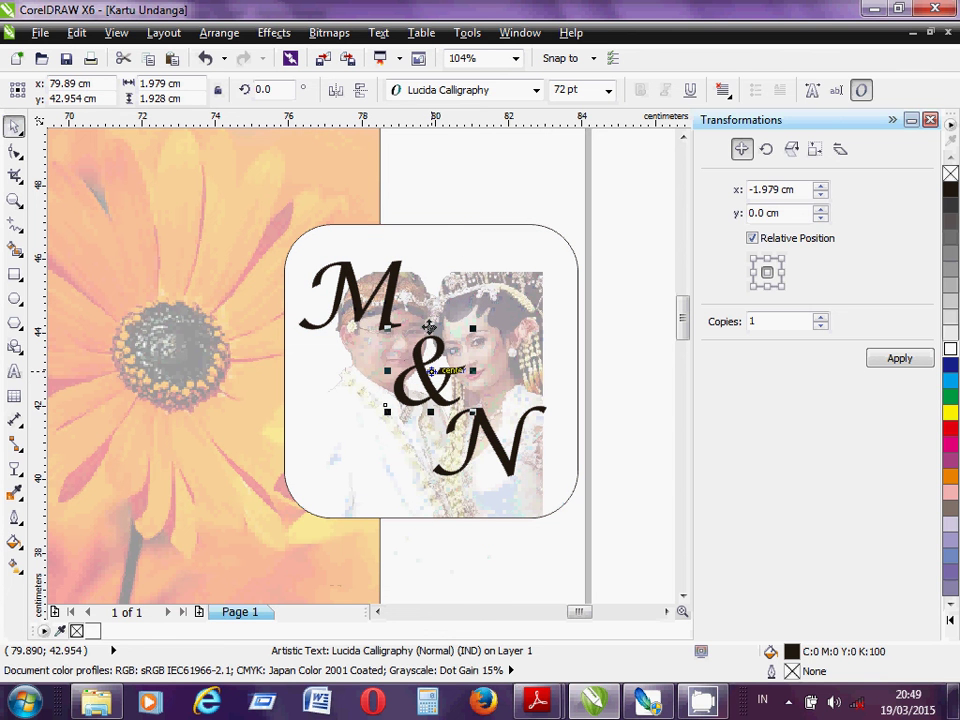
pyautogui.click(607, 90)
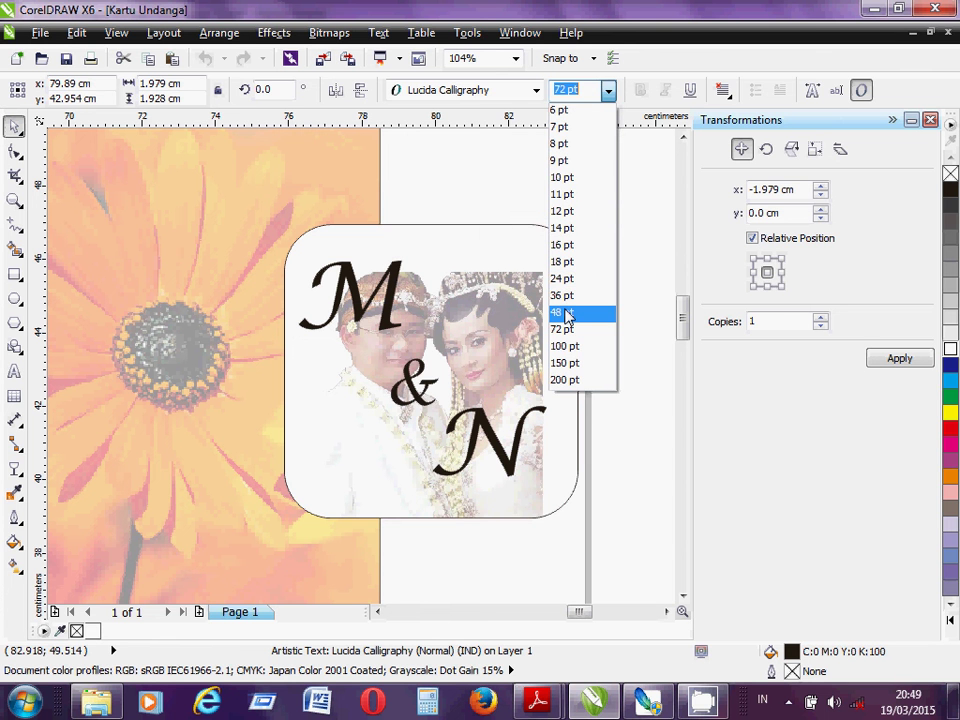
pyautogui.click(566, 316)
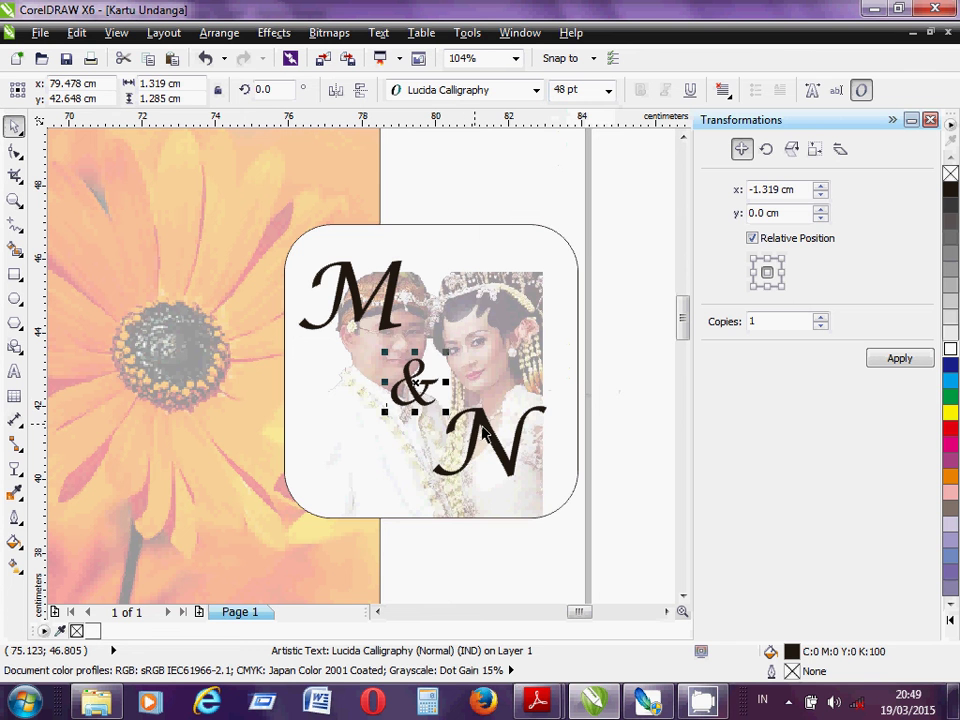
# Space out the initials diagonally by shifting N toward the lower-right corner, centring the ampersand, and nudging M toward the left edge
pyautogui.moveTo(483, 432); pyautogui.dragTo(500, 441)
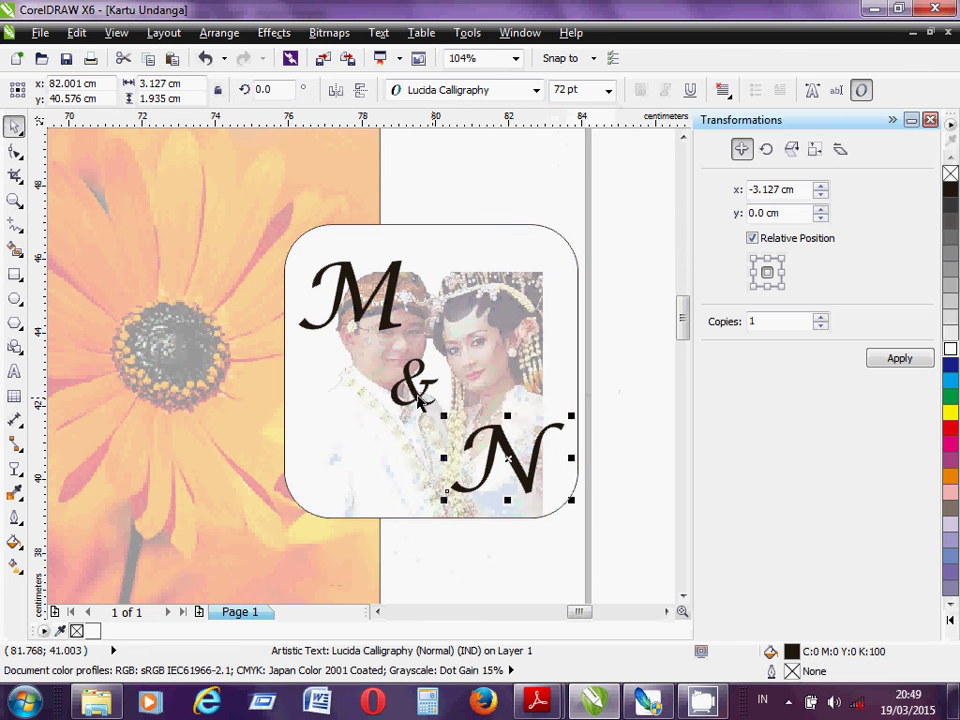
pyautogui.click(414, 388)
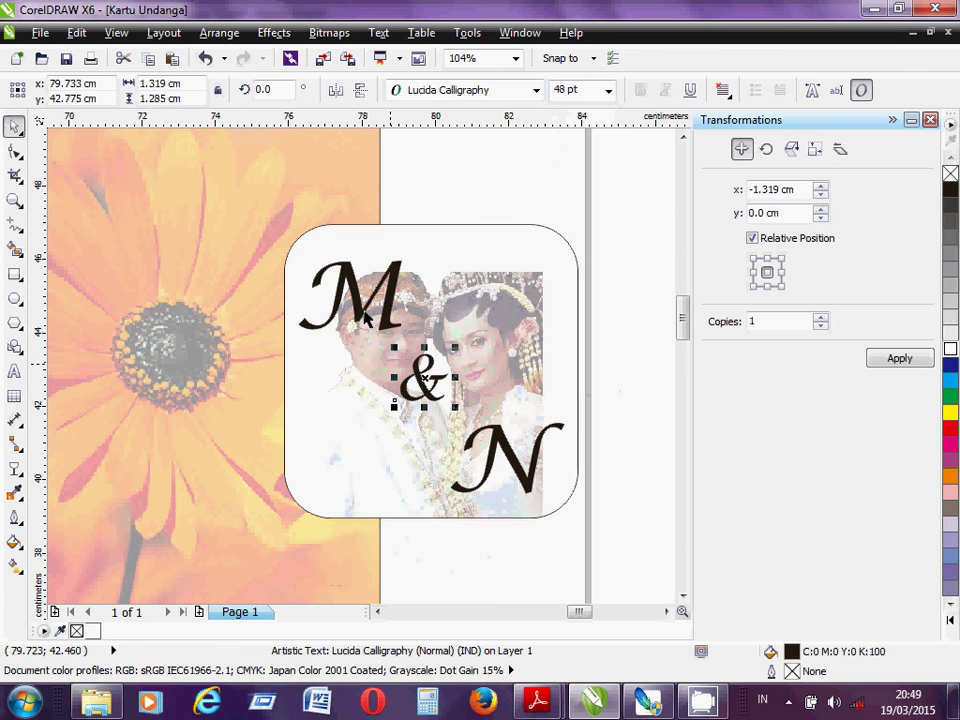
pyautogui.moveTo(366, 312); pyautogui.dragTo(358, 302)
pyautogui.click(532, 187)
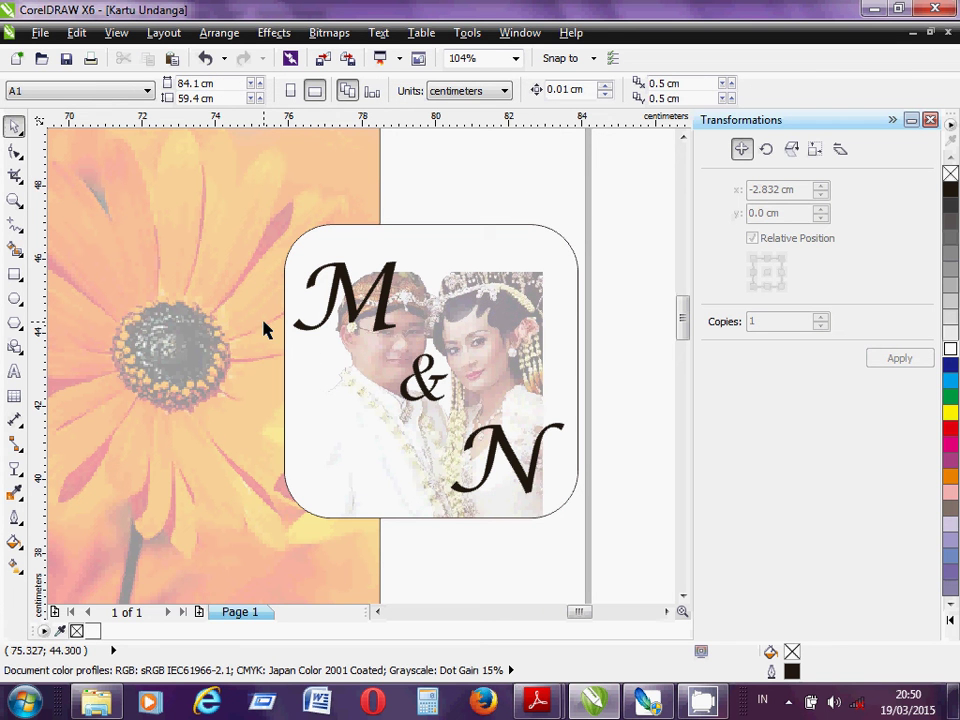
# Examine the complete invitation layout and the rounded fold fastener with its initials at several zoom levels
pyautogui.click(315, 400)
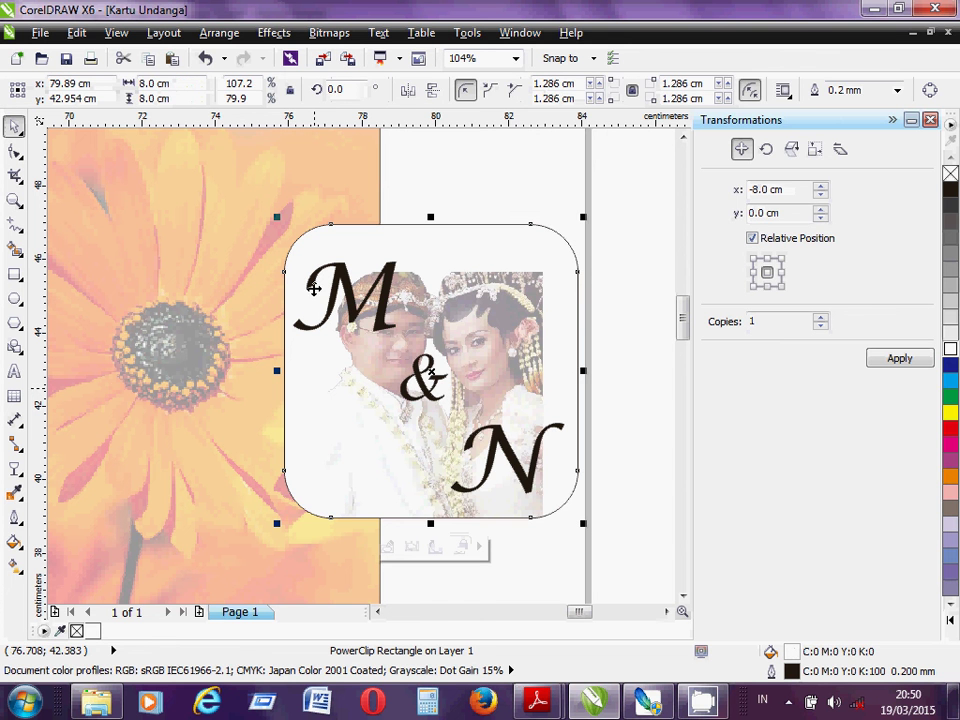
pyautogui.click(15, 201)
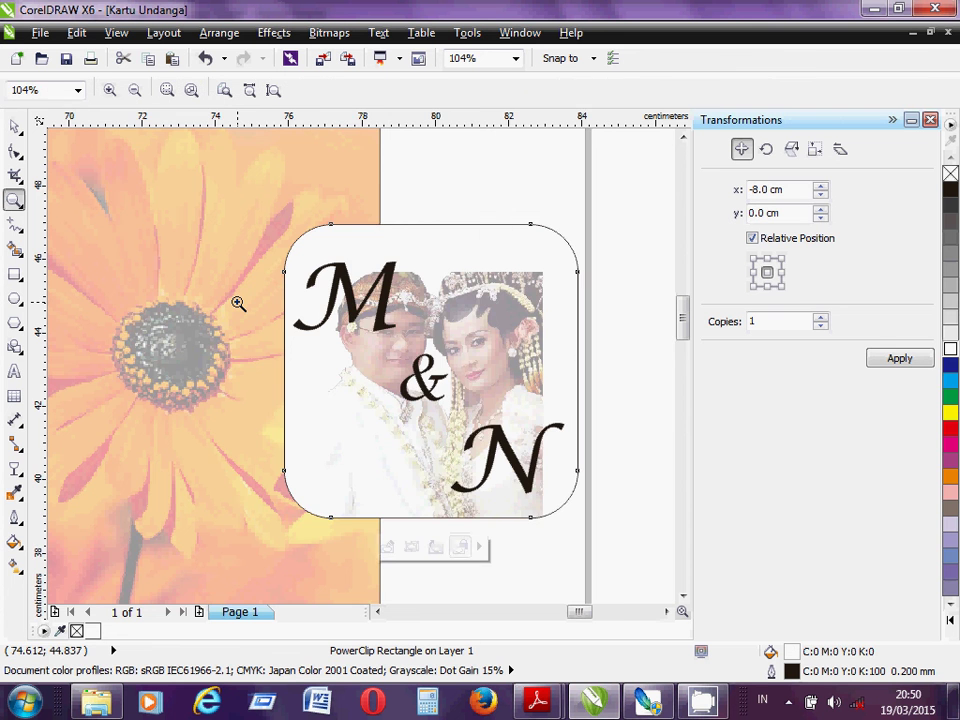
pyautogui.keyDown('shift'); pyautogui.click(238, 303); pyautogui.keyUp('shift')
pyautogui.keyDown('shift'); pyautogui.click(238, 303); pyautogui.keyUp('shift')
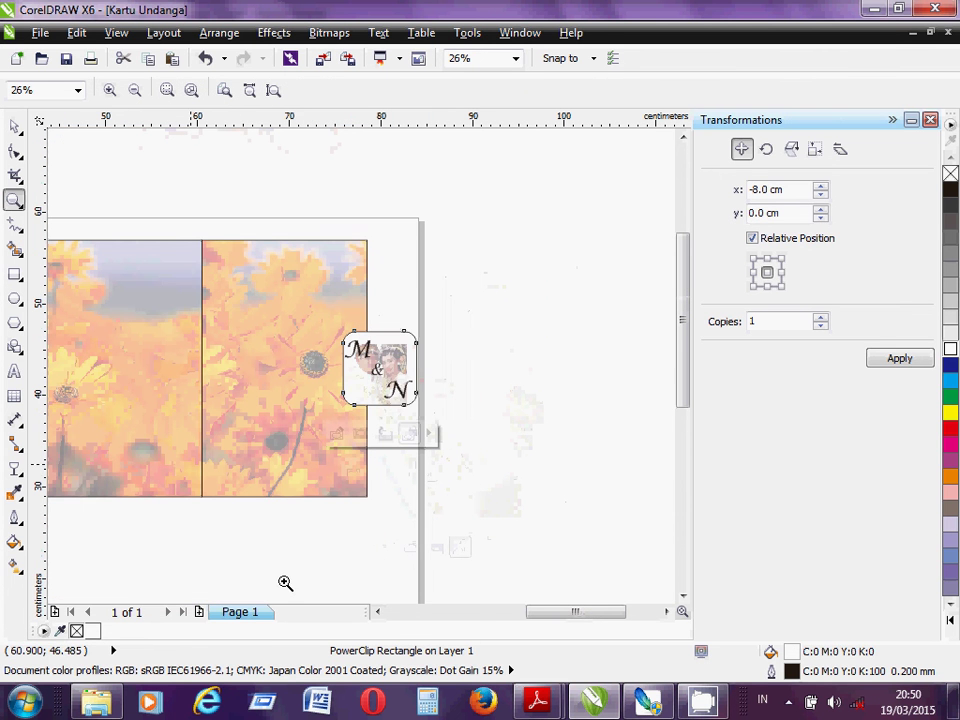
pyautogui.click(378, 613)
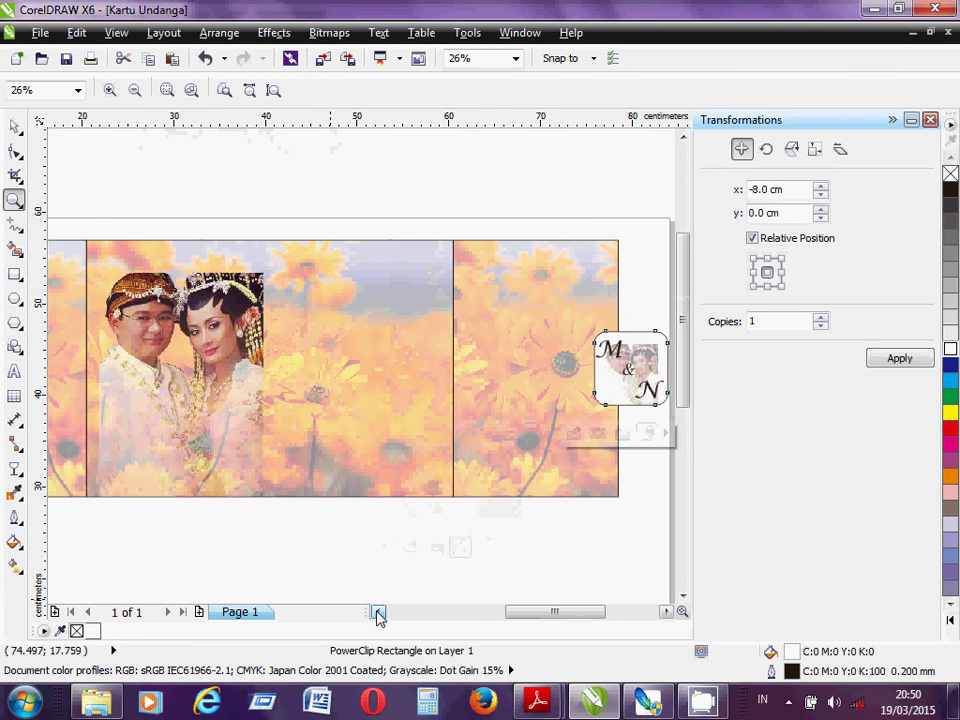
pyautogui.click(378, 613)
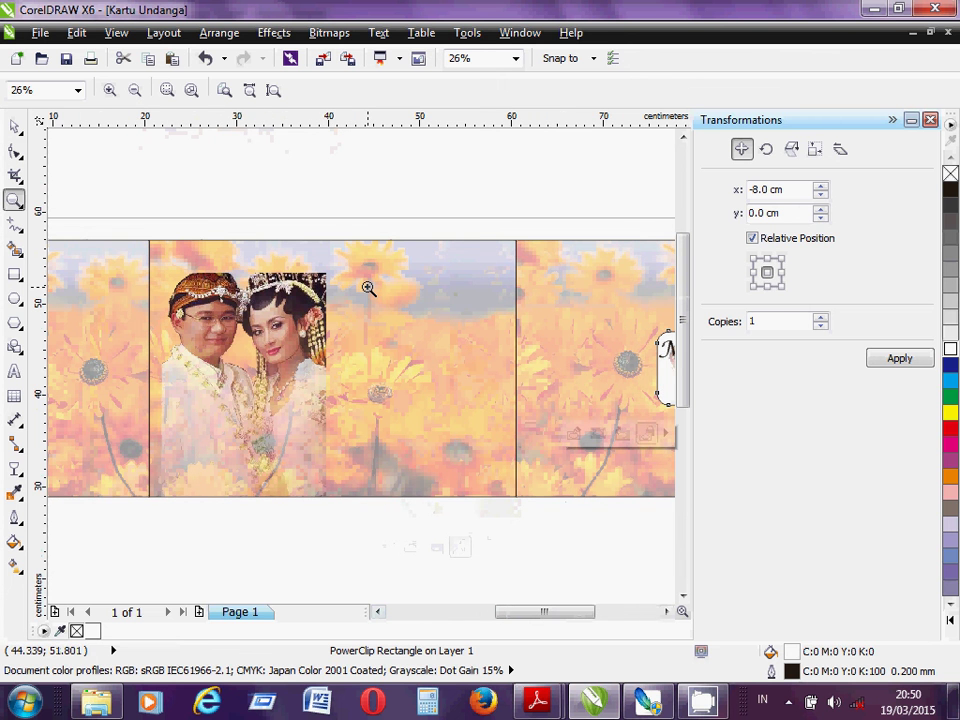
pyautogui.keyDown('shift'); pyautogui.click(368, 288); pyautogui.keyUp('shift')
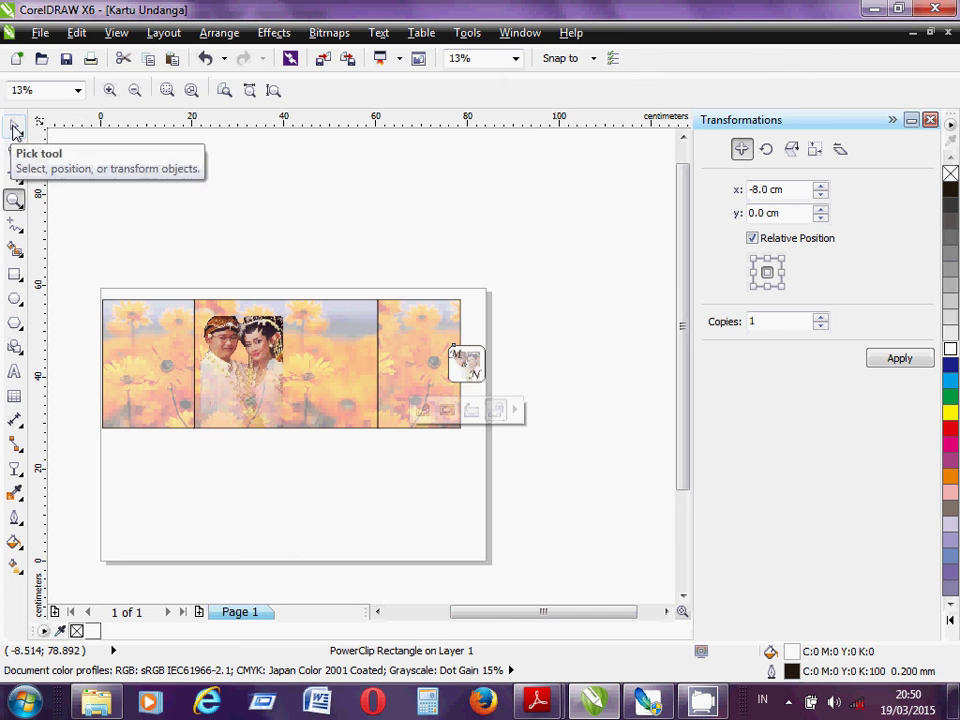
pyautogui.click(14, 126)
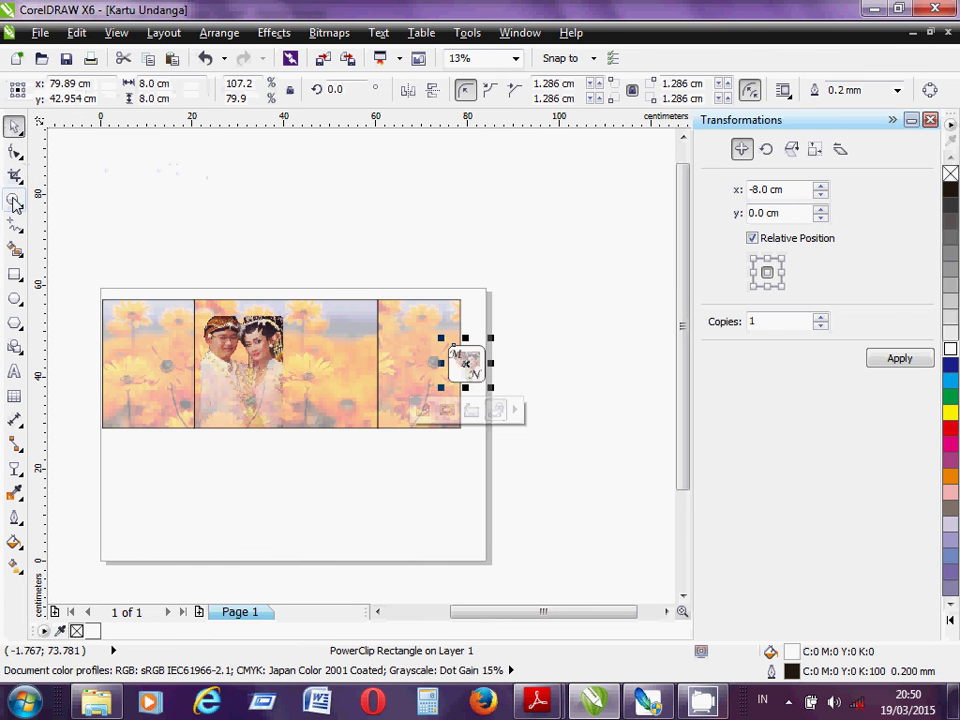
pyautogui.click(14, 201)
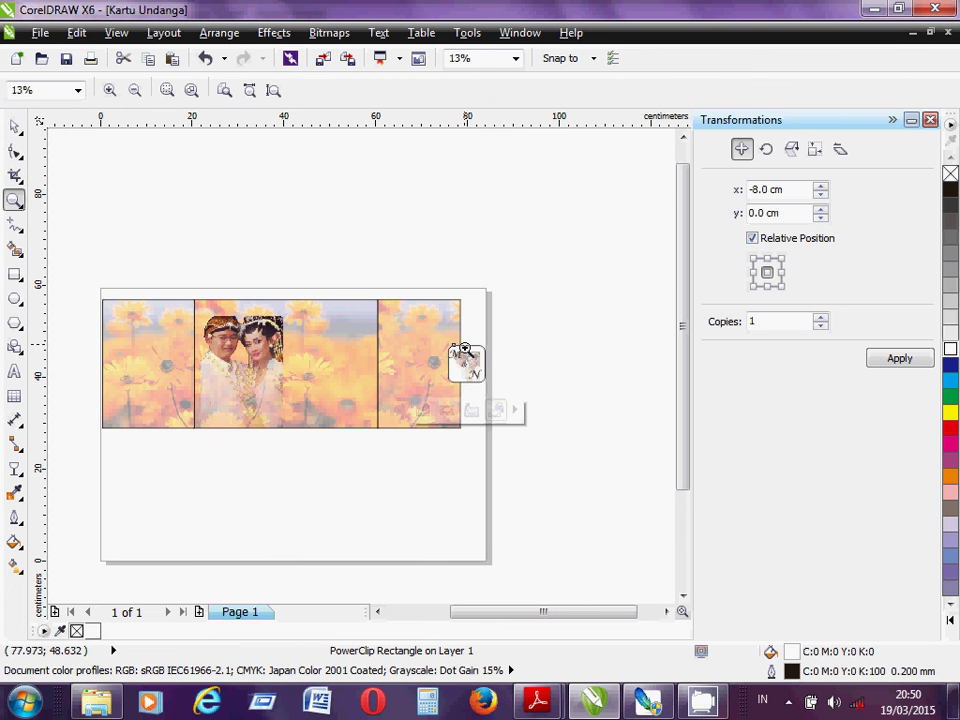
pyautogui.keyDown('shift'); pyautogui.click(465, 349); pyautogui.keyUp('shift')
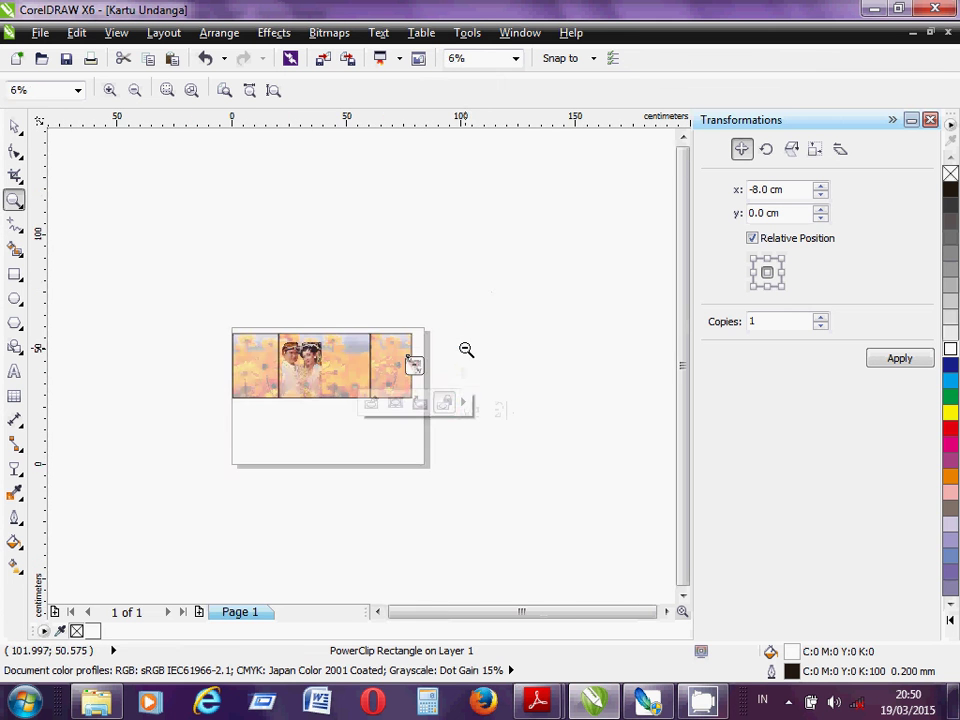
pyautogui.click(420, 370)
pyautogui.click(350, 356)
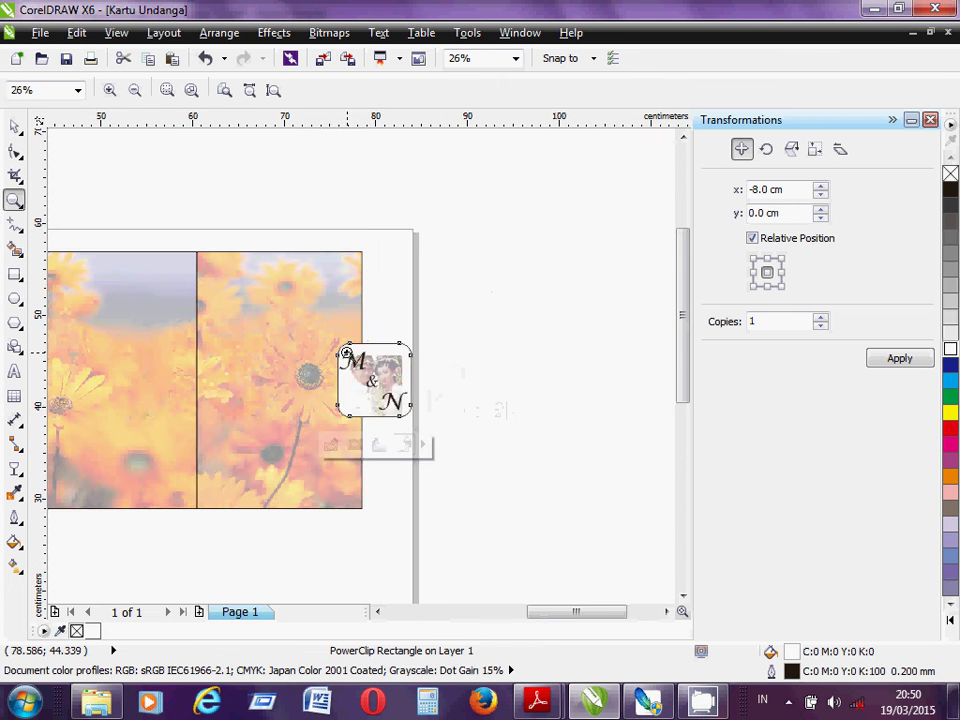
# Square off the fold fastener by setting the corner radius of its photo rectangle to 0 cm on all corners
pyautogui.click(375, 360)
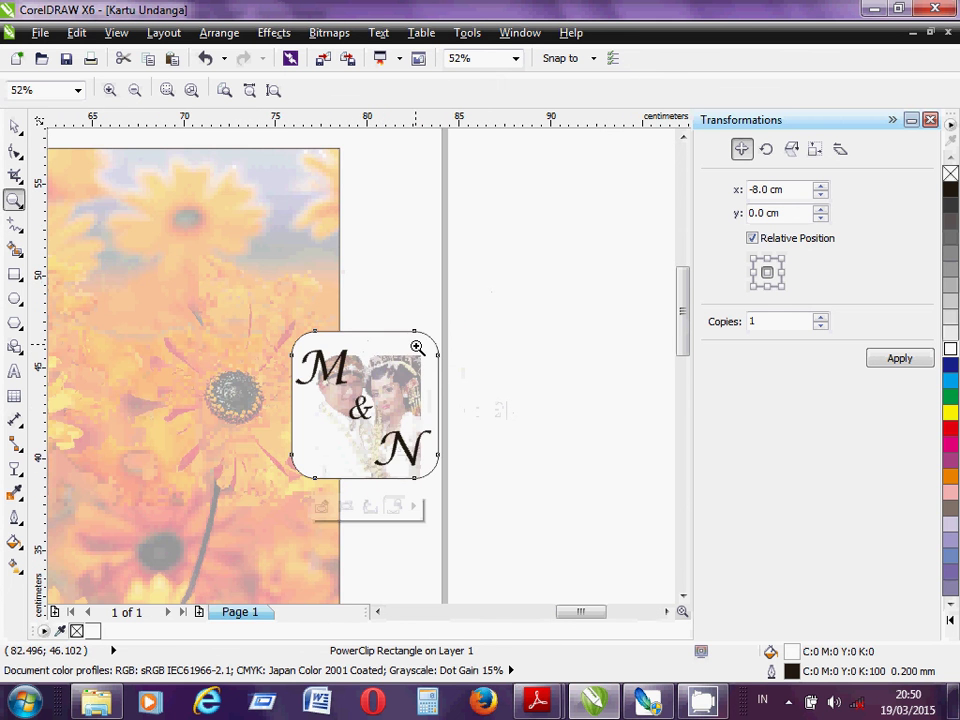
pyautogui.click(15, 126)
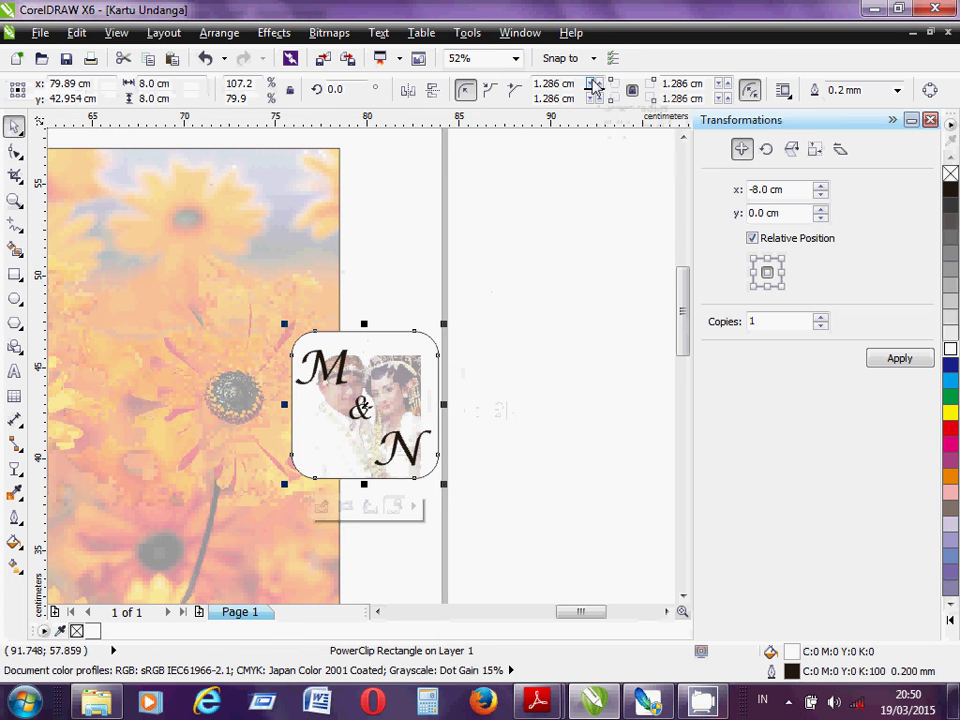
pyautogui.click(593, 96)
pyautogui.click(593, 96)
pyautogui.click(593, 96)
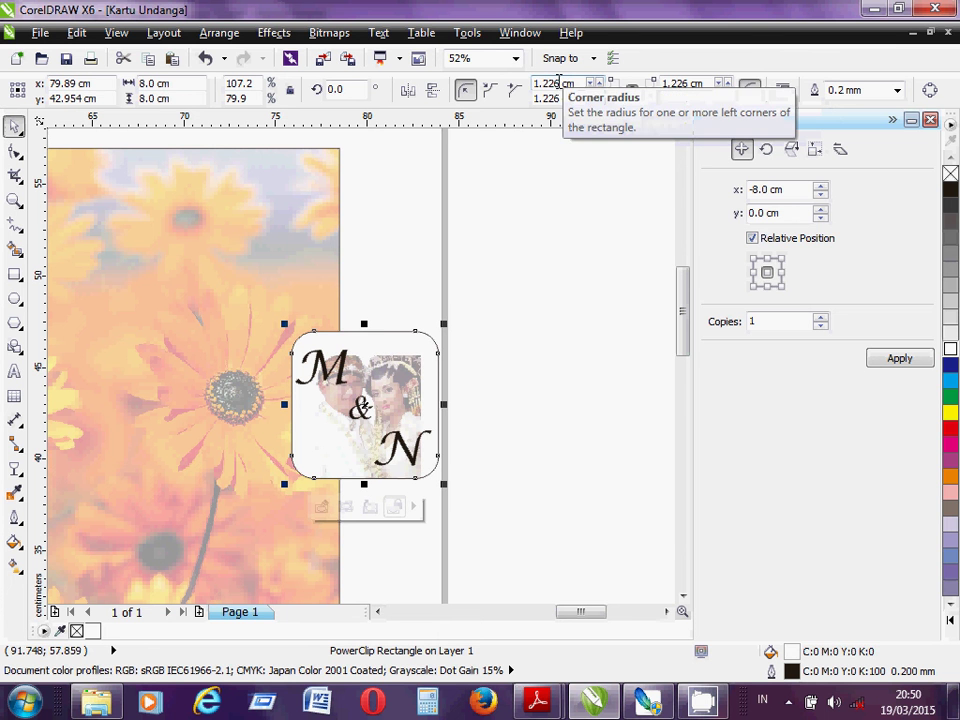
pyautogui.doubleClick(565, 85)
pyautogui.write('0')
pyautogui.press('Return')
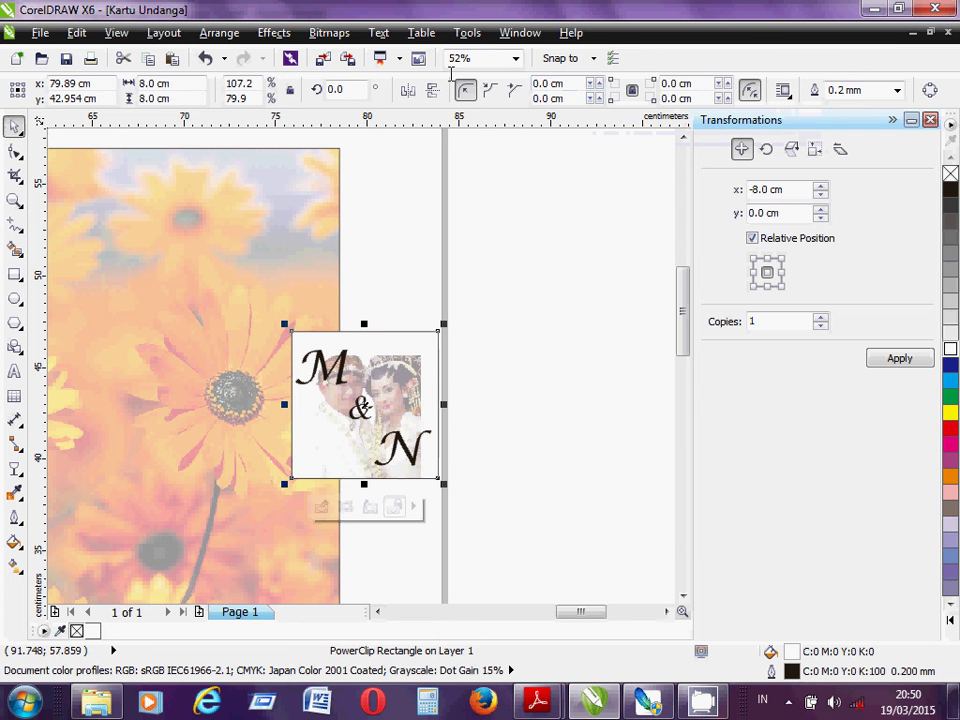
pyautogui.click(448, 282)
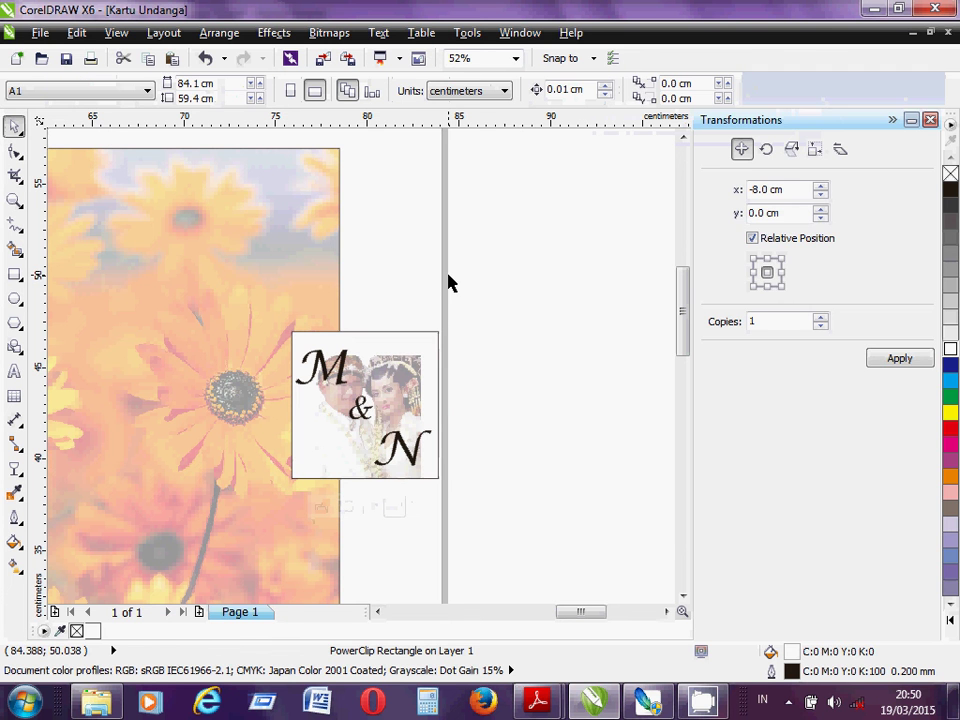
# Save the drawing as Kartu Undanga.cdr in CDR format, version 16.0, in the corel folder
pyautogui.click(66, 60)
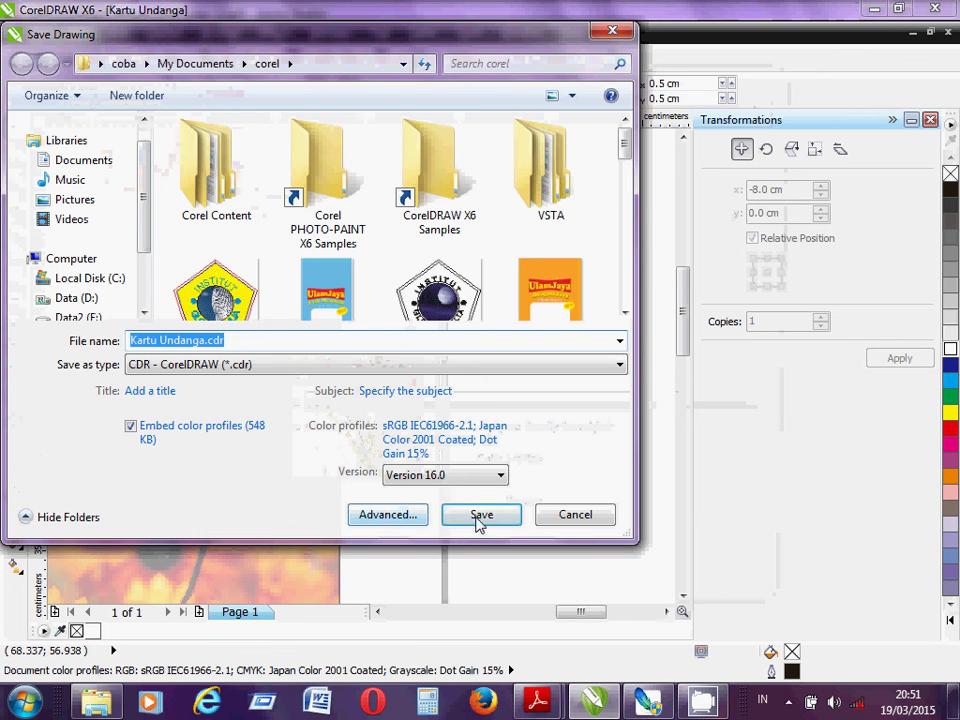
pyautogui.click(478, 518)
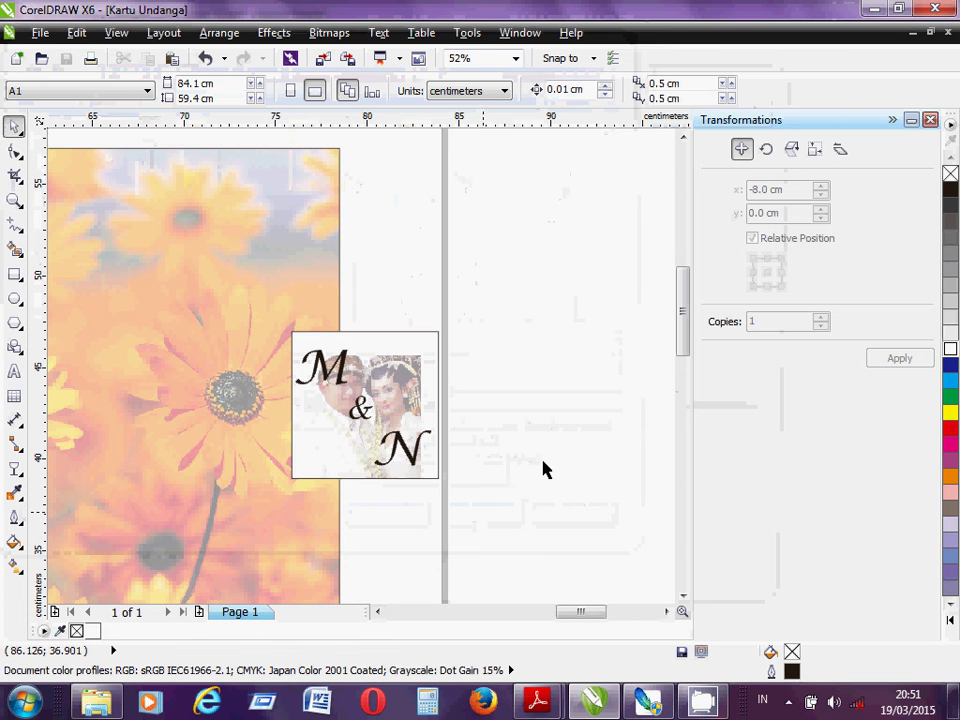